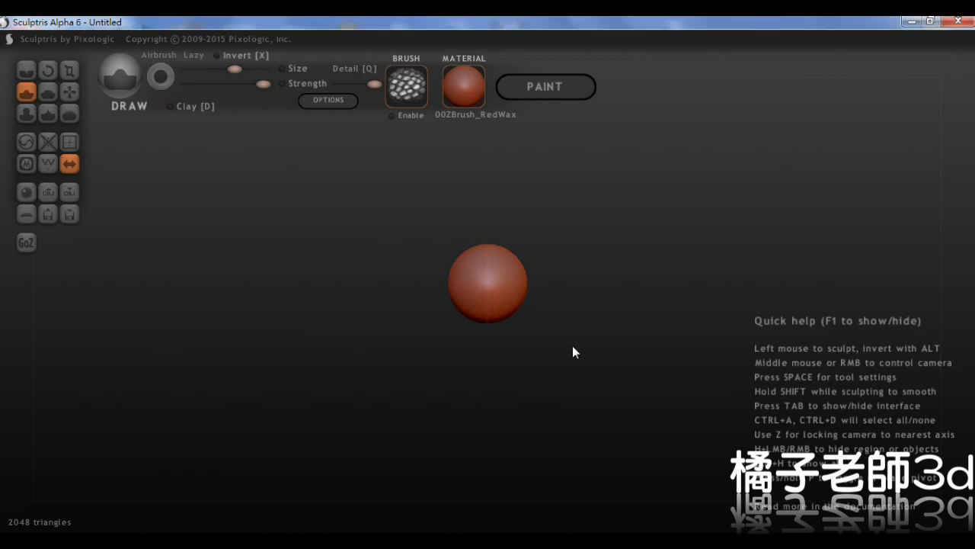
Step: Pull one side of the sphere out horizontally with the Grab brush in the right-side view to form a long tapered tail
{"action": "scroll", "coordinate": [522, 326], "scroll_direction": "up", "scroll_amount": 3}
{"action": "right_click_drag", "start_coordinate": [550, 261], "coordinate": [551, 304], "text": "alt"}
{"action": "right_click_drag", "start_coordinate": [572, 346], "coordinate": [493, 342]}
{"action": "key", "text": "z"}
{"action": "scroll", "coordinate": [524, 315], "scroll_direction": "down", "scroll_amount": 3}
{"action": "left_click", "coordinate": [70, 90]}
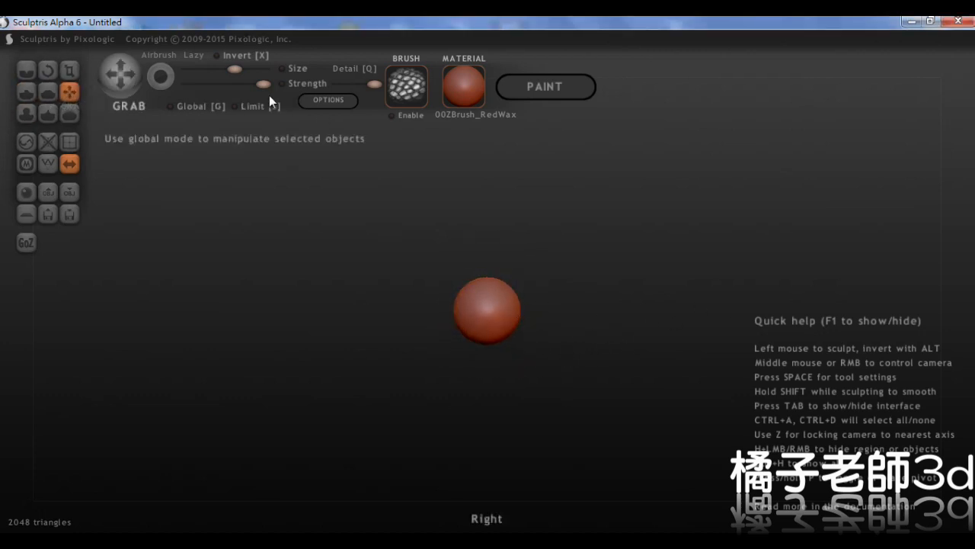
{"action": "left_click_drag", "start_coordinate": [524, 329], "coordinate": [633, 328]}
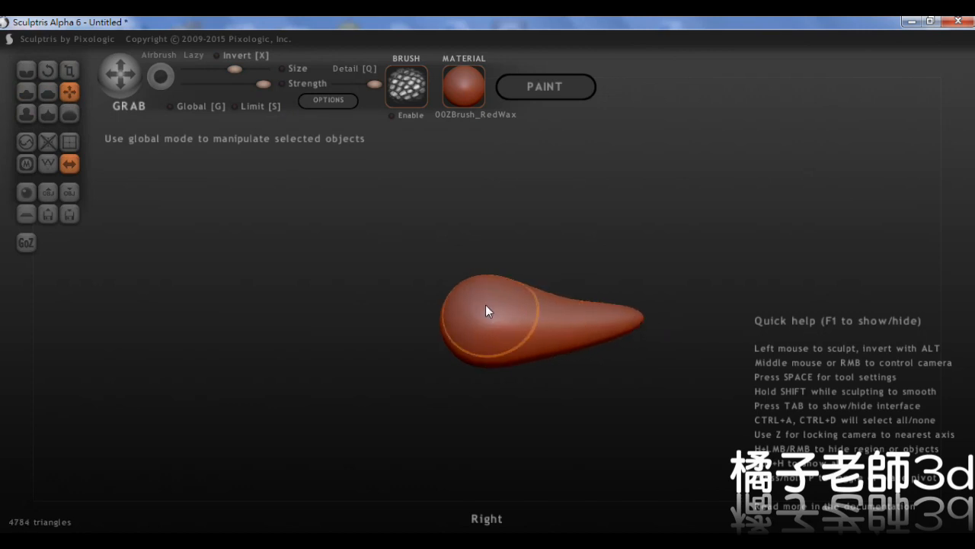
Step: Pull the rounded front of the body upward with Grab to raise a neck and head
{"action": "right_click_drag", "start_coordinate": [491, 309], "coordinate": [568, 313]}
{"action": "key", "text": "z"}
{"action": "scroll", "coordinate": [494, 373], "scroll_direction": "up", "scroll_amount": 3}
{"action": "scroll", "coordinate": [523, 332], "scroll_direction": "down", "scroll_amount": 3}
{"action": "right_click_drag", "start_coordinate": [516, 202], "coordinate": [490, 302]}
{"action": "scroll", "coordinate": [486, 312], "scroll_direction": "up", "scroll_amount": 3}
{"action": "scroll", "coordinate": [485, 316], "scroll_direction": "down", "scroll_amount": 3}
{"action": "mouse_move", "coordinate": [475, 303]}
{"action": "left_mouse_down", "text": "ctrl"}
{"action": "mouse_move", "coordinate": [502, 304]}
{"action": "mouse_move", "coordinate": [508, 317]}
{"action": "left_mouse_up", "text": "ctrl"}
{"action": "mouse_move", "coordinate": [507, 317]}
{"action": "right_mouse_down"}
{"action": "mouse_move", "coordinate": [449, 327]}
{"action": "mouse_move", "coordinate": [521, 337]}
{"action": "right_mouse_up"}
{"action": "scroll", "coordinate": [455, 282], "scroll_direction": "up", "scroll_amount": 3}
{"action": "scroll", "coordinate": [454, 281], "scroll_direction": "down", "scroll_amount": 1}
{"action": "mouse_move", "coordinate": [451, 278]}
{"action": "left_mouse_down"}
{"action": "mouse_move", "coordinate": [436, 242]}
{"action": "mouse_move", "coordinate": [459, 268]}
{"action": "mouse_move", "coordinate": [480, 260]}
{"action": "mouse_move", "coordinate": [478, 245]}
{"action": "mouse_move", "coordinate": [449, 236]}
{"action": "left_mouse_up"}
{"action": "scroll", "coordinate": [457, 244], "scroll_direction": "up", "scroll_amount": 2}
Step: Reshape the chest and neck below the head into a smoother bird profile with Grab
{"action": "right_click_drag", "start_coordinate": [474, 252], "coordinate": [431, 239]}
{"action": "scroll", "coordinate": [408, 228], "scroll_direction": "down", "scroll_amount": 1}
{"action": "mouse_move", "coordinate": [412, 235]}
{"action": "left_mouse_down"}
{"action": "mouse_move", "coordinate": [429, 218]}
{"action": "mouse_move", "coordinate": [413, 251]}
{"action": "mouse_move", "coordinate": [387, 225]}
{"action": "mouse_move", "coordinate": [400, 240]}
{"action": "mouse_move", "coordinate": [499, 250]}
{"action": "mouse_move", "coordinate": [411, 276]}
{"action": "mouse_move", "coordinate": [416, 322]}
{"action": "mouse_move", "coordinate": [435, 218]}
{"action": "mouse_move", "coordinate": [384, 198]}
{"action": "mouse_move", "coordinate": [391, 192]}
{"action": "mouse_move", "coordinate": [359, 193]}
{"action": "mouse_move", "coordinate": [447, 214]}
{"action": "mouse_move", "coordinate": [485, 283]}
{"action": "mouse_move", "coordinate": [438, 286]}
{"action": "mouse_move", "coordinate": [469, 228]}
{"action": "mouse_move", "coordinate": [423, 244]}
{"action": "mouse_move", "coordinate": [434, 342]}
{"action": "mouse_move", "coordinate": [389, 354]}
{"action": "left_mouse_up"}
{"action": "middle_click_drag", "start_coordinate": [390, 348], "coordinate": [405, 290]}
{"action": "scroll", "coordinate": [449, 270], "scroll_direction": "down", "scroll_amount": 3}
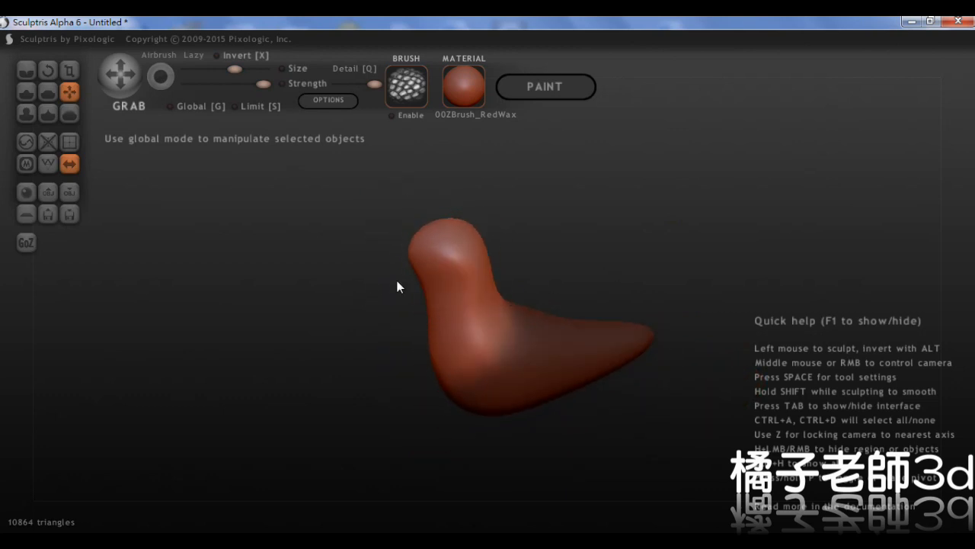
{"action": "scroll", "coordinate": [457, 284], "scroll_direction": "up", "scroll_amount": 3}
{"action": "scroll", "coordinate": [499, 282], "scroll_direction": "down", "scroll_amount": 2}
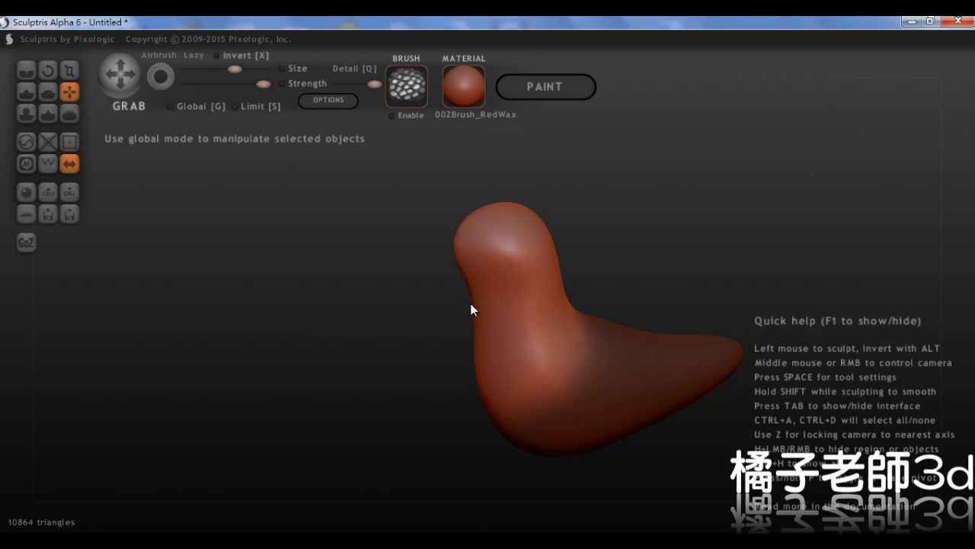
Step: Pull the face forward and adjust the crown so the head juts out ahead of the neck
{"action": "middle_click_drag", "start_coordinate": [480, 303], "coordinate": [455, 250]}
{"action": "scroll", "coordinate": [450, 283], "scroll_direction": "up", "scroll_amount": 2}
{"action": "left_click", "coordinate": [432, 258]}
{"action": "scroll", "coordinate": [446, 267], "scroll_direction": "down", "scroll_amount": 2}
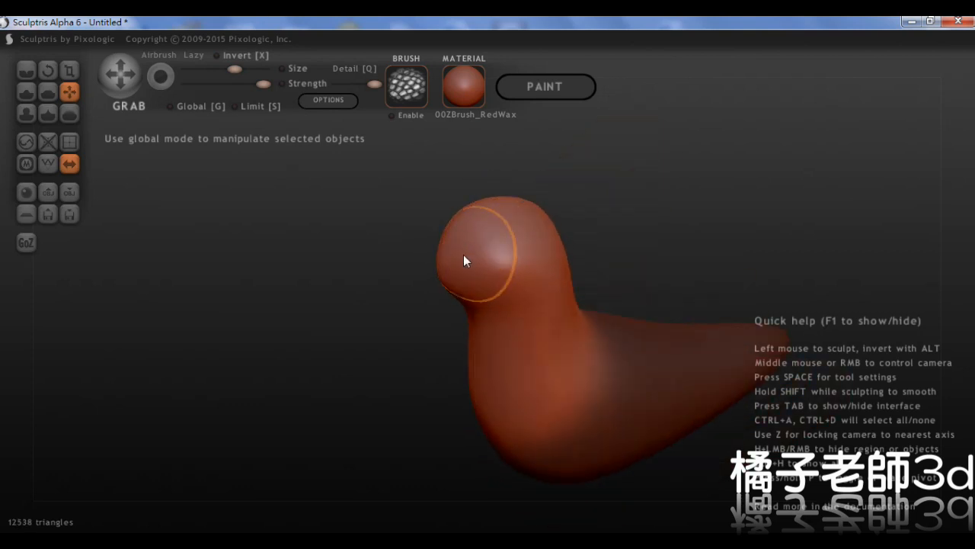
{"action": "left_click_drag", "start_coordinate": [463, 254], "coordinate": [452, 254]}
{"action": "middle_click_drag", "start_coordinate": [477, 253], "coordinate": [464, 237]}
{"action": "left_click_drag", "start_coordinate": [502, 218], "coordinate": [484, 229]}
Step: Narrow the sides of the head and neck symmetrically from the front with Grab
{"action": "middle_click_drag", "start_coordinate": [478, 235], "coordinate": [601, 259]}
{"action": "left_click_drag", "start_coordinate": [594, 256], "coordinate": [578, 248]}
{"action": "scroll", "coordinate": [590, 302], "scroll_direction": "down", "scroll_amount": 2}
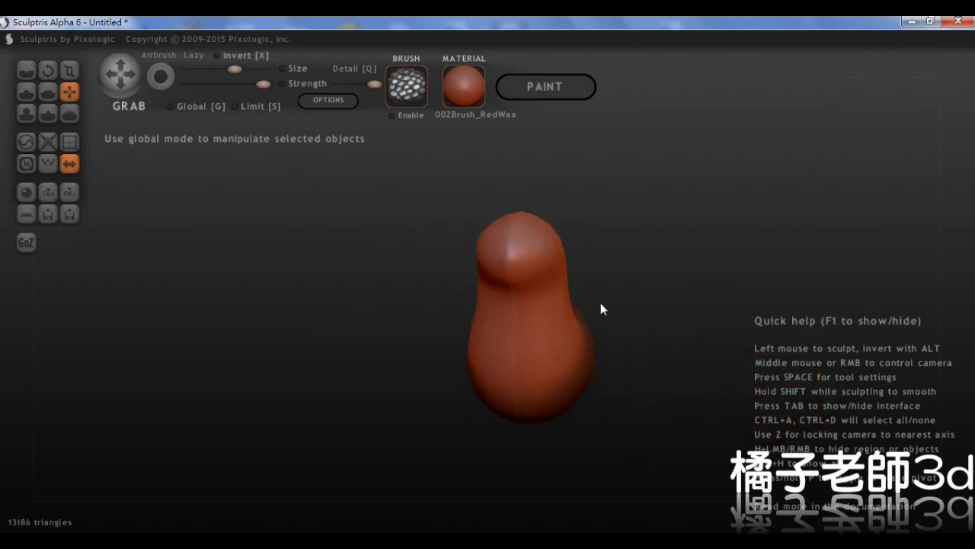
{"action": "middle_click_drag", "start_coordinate": [589, 302], "coordinate": [576, 306]}
{"action": "left_click_drag", "start_coordinate": [576, 305], "coordinate": [566, 308]}
{"action": "middle_click_drag", "start_coordinate": [555, 304], "coordinate": [446, 327]}
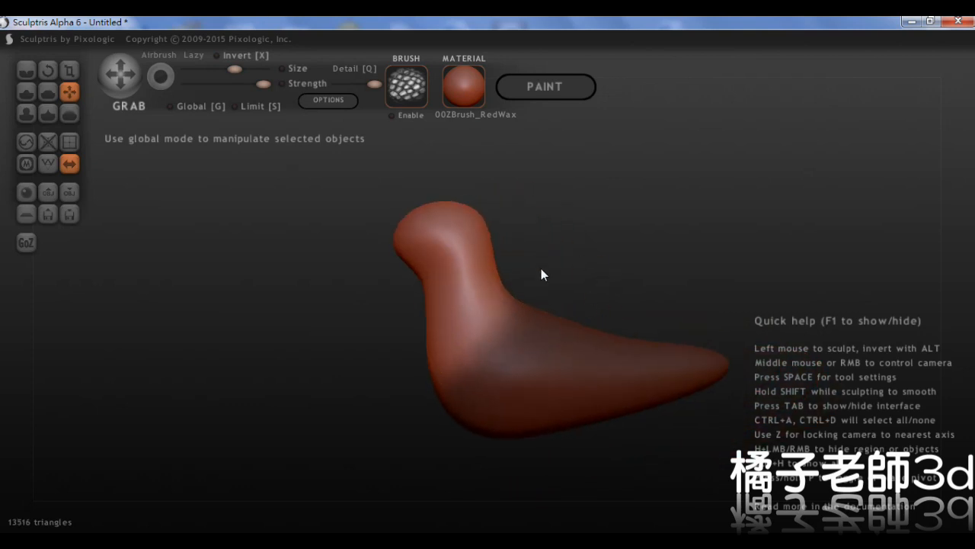
Step: Add a new sphere object to the scene and move it in front of the bird's head
{"action": "middle_click_drag", "start_coordinate": [534, 257], "coordinate": [548, 267]}
{"action": "left_click", "coordinate": [25, 193]}
{"action": "left_click", "coordinate": [484, 318]}
{"action": "left_click_drag", "start_coordinate": [391, 277], "coordinate": [336, 264]}
{"action": "left_click", "coordinate": [311, 266]}
{"action": "scroll", "coordinate": [567, 365], "scroll_direction": "down", "scroll_amount": 3}
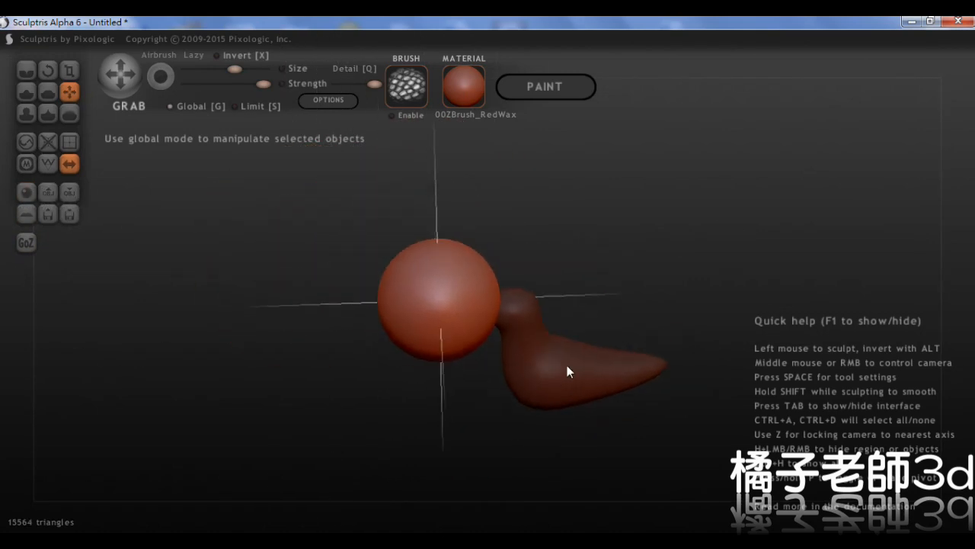
Step: Scale the new sphere down uniformly until it is smaller than the bird's head
{"action": "left_click", "coordinate": [70, 70]}
{"action": "left_click_drag", "start_coordinate": [428, 277], "coordinate": [435, 479]}
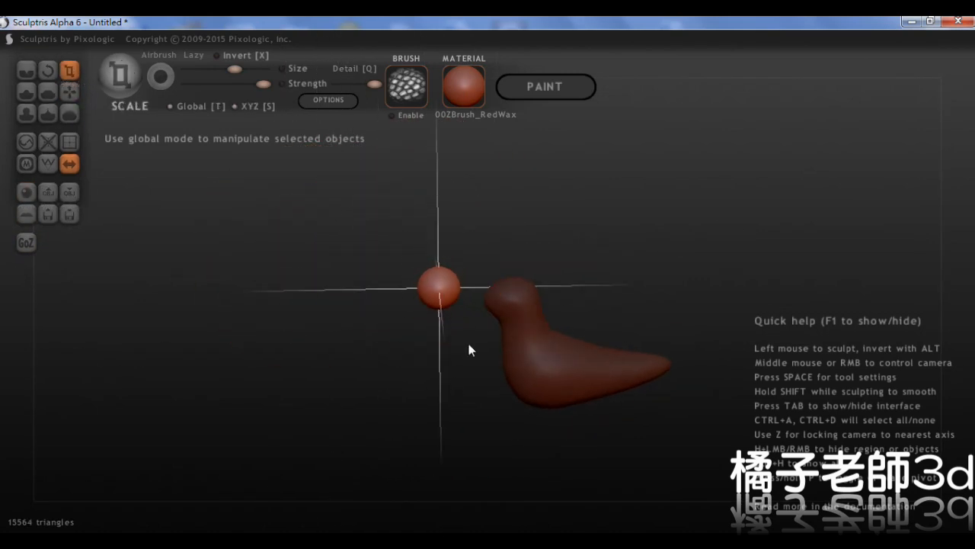
{"action": "right_click_drag", "start_coordinate": [469, 344], "coordinate": [489, 399], "text": "alt"}
{"action": "left_click_drag", "start_coordinate": [460, 342], "coordinate": [463, 474]}
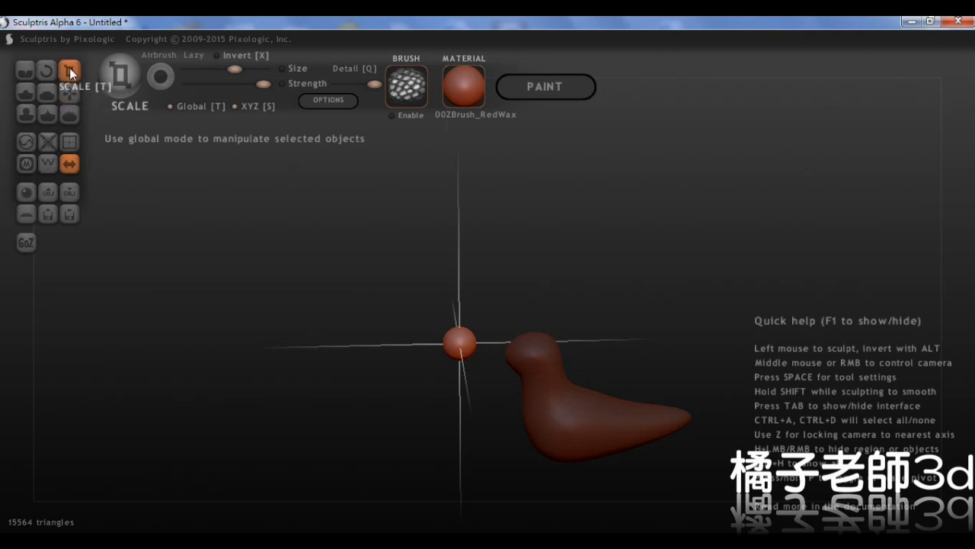
Step: Stretch the small sphere horizontally into a long ellipsoid with per-axis scaling, and reduce its overall size
{"action": "left_click", "coordinate": [234, 108]}
{"action": "scroll", "coordinate": [491, 387], "scroll_direction": "up", "scroll_amount": 3}
{"action": "right_click_drag", "start_coordinate": [491, 388], "coordinate": [473, 335], "text": "alt"}
{"action": "left_click_drag", "start_coordinate": [473, 336], "coordinate": [717, 302]}
{"action": "left_click", "coordinate": [68, 91]}
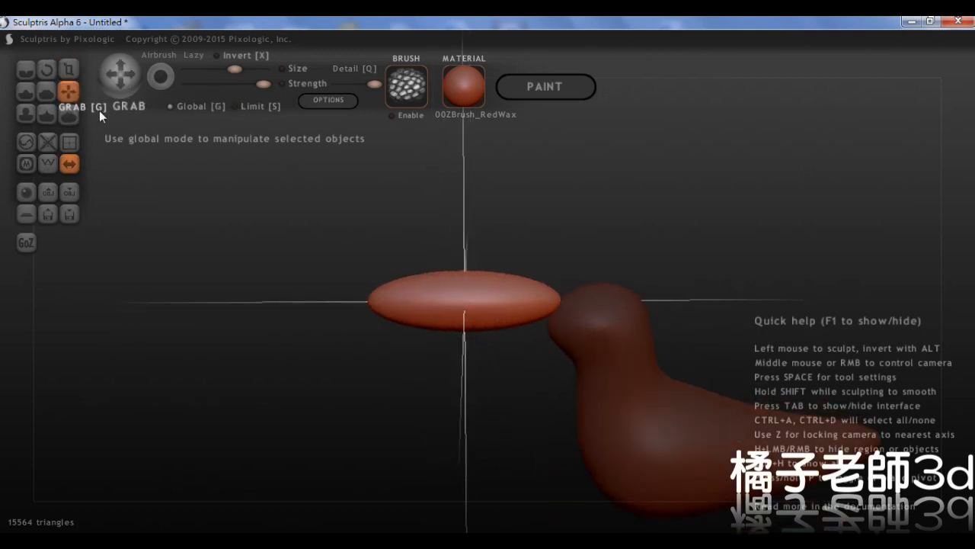
{"action": "left_click", "coordinate": [70, 70]}
{"action": "left_click", "coordinate": [177, 106]}
{"action": "left_click_drag", "start_coordinate": [445, 305], "coordinate": [442, 381]}
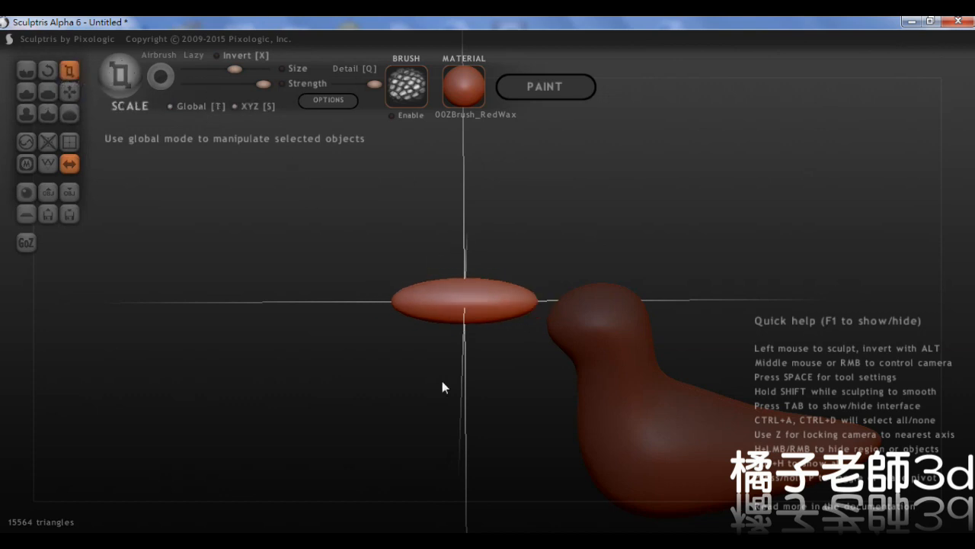
Step: Turn off global Grab and pull the ellipsoid's front end forward into a narrower, beak-like taper
{"action": "left_click", "coordinate": [70, 92]}
{"action": "scroll", "coordinate": [466, 362], "scroll_direction": "up", "scroll_amount": 3}
{"action": "middle_click_drag", "start_coordinate": [489, 317], "coordinate": [586, 341]}
{"action": "left_click", "coordinate": [200, 106]}
{"action": "scroll", "coordinate": [551, 321], "scroll_direction": "up", "scroll_amount": 2}
{"action": "scroll", "coordinate": [552, 322], "scroll_direction": "down", "scroll_amount": 2}
{"action": "left_click_drag", "start_coordinate": [526, 343], "coordinate": [534, 336]}
{"action": "middle_click_drag", "start_coordinate": [550, 335], "coordinate": [515, 328]}
{"action": "mouse_move", "coordinate": [466, 333]}
{"action": "left_mouse_down"}
{"action": "mouse_move", "coordinate": [458, 326]}
{"action": "mouse_move", "coordinate": [479, 326]}
{"action": "left_mouse_up"}
{"action": "middle_click_drag", "start_coordinate": [509, 325], "coordinate": [484, 312]}
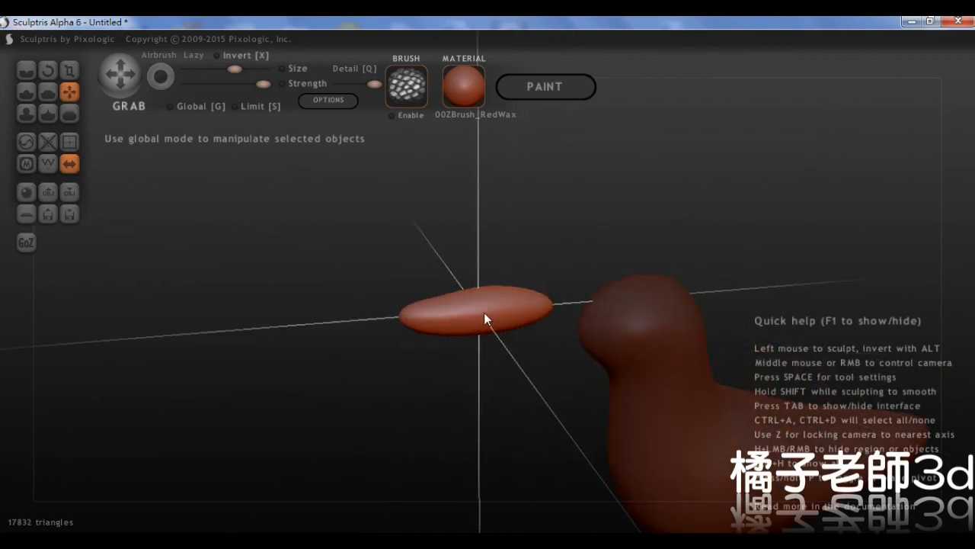
{"action": "left_click_drag", "start_coordinate": [466, 310], "coordinate": [394, 320]}
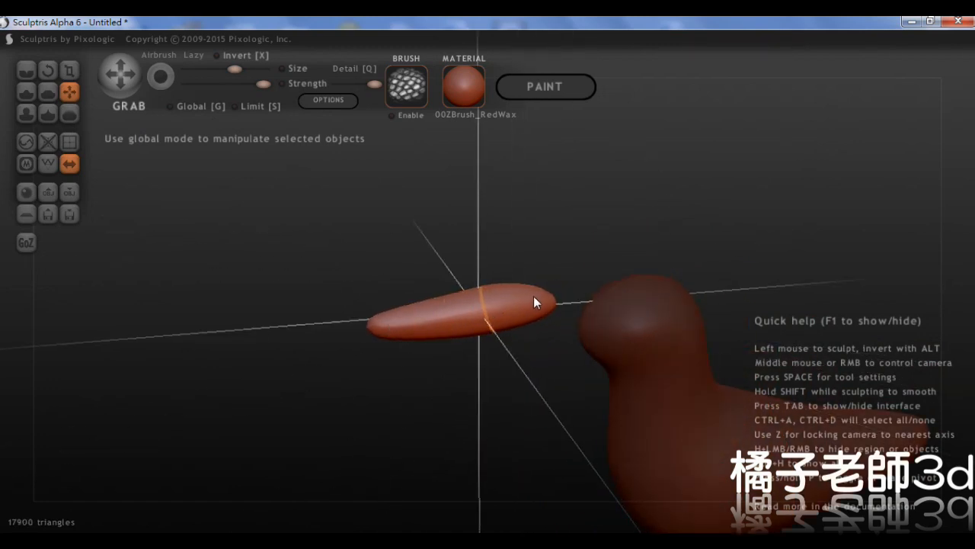
Step: Reshape the rear end of the beak, facing the head, into a narrower taper with Grab
{"action": "scroll", "coordinate": [591, 314], "scroll_direction": "up", "scroll_amount": 1}
{"action": "middle_click_drag", "start_coordinate": [590, 314], "coordinate": [529, 351], "text": "alt"}
{"action": "scroll", "coordinate": [525, 332], "scroll_direction": "up", "scroll_amount": 1}
{"action": "scroll", "coordinate": [525, 331], "scroll_direction": "up", "scroll_amount": 1}
{"action": "left_click_drag", "start_coordinate": [534, 367], "coordinate": [550, 380]}
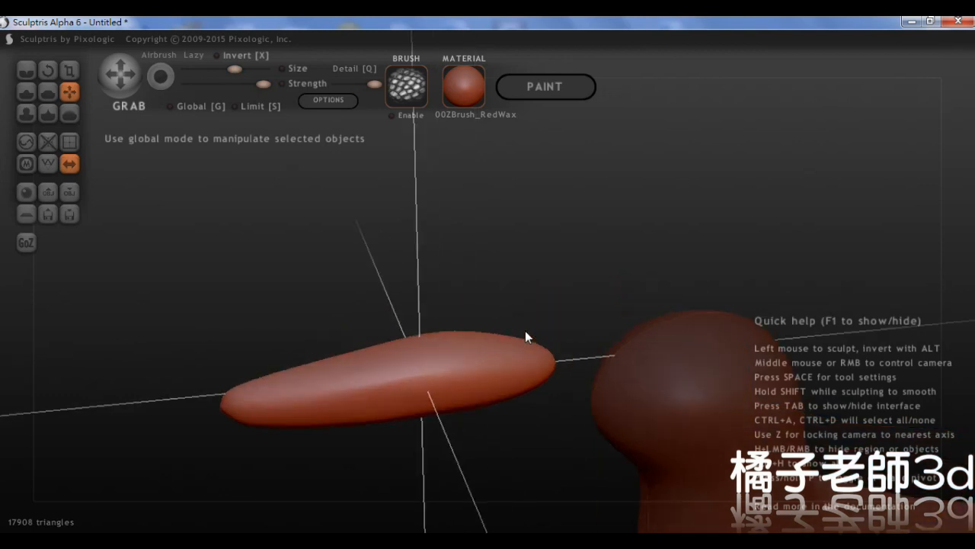
{"action": "middle_click_drag", "start_coordinate": [550, 379], "coordinate": [460, 327]}
{"action": "scroll", "coordinate": [460, 327], "scroll_direction": "down", "scroll_amount": 2}
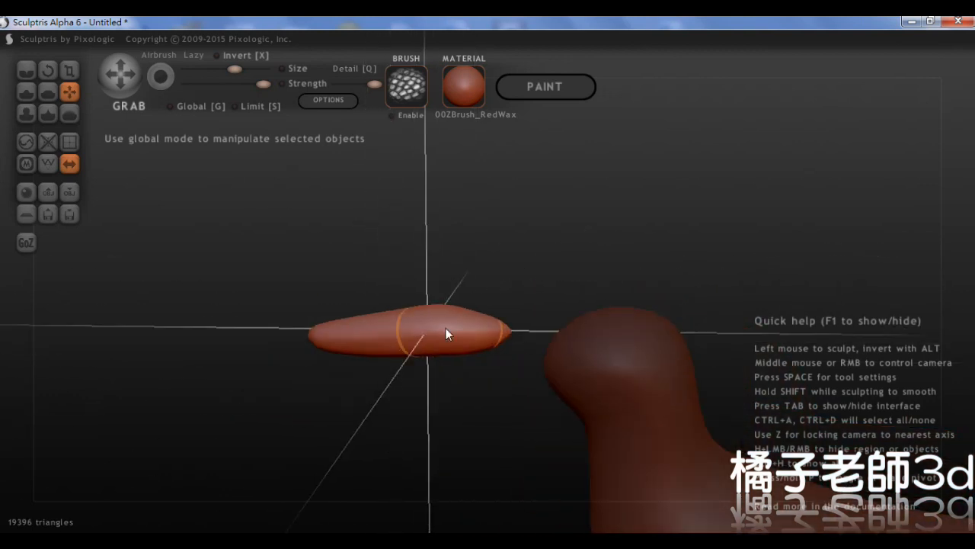
Step: Pull the front tip of the beak farther out to sharpen it
{"action": "middle_click_drag", "start_coordinate": [304, 327], "coordinate": [477, 332], "text": "alt"}
{"action": "scroll", "coordinate": [427, 288], "scroll_direction": "up", "scroll_amount": 2}
{"action": "left_click_drag", "start_coordinate": [477, 332], "coordinate": [432, 341]}
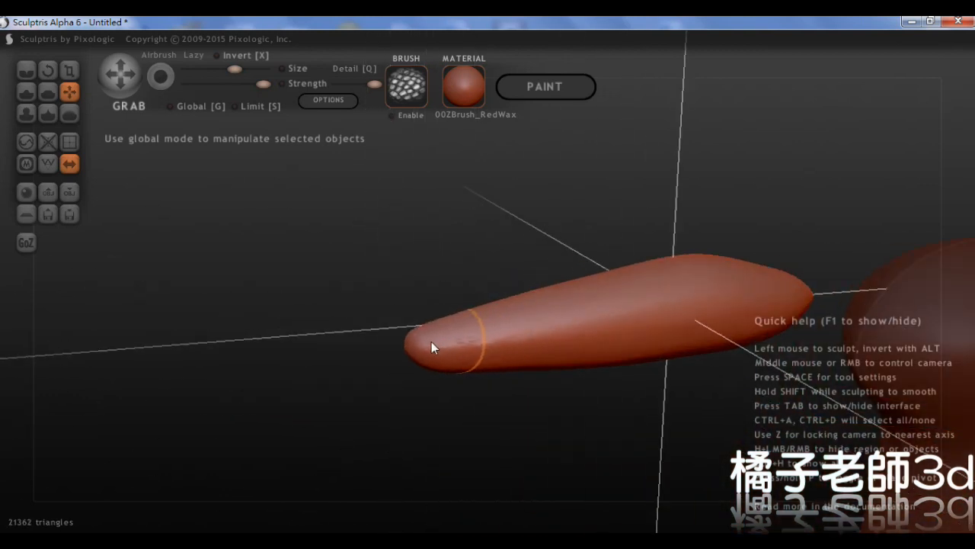
{"action": "middle_click_drag", "start_coordinate": [431, 341], "coordinate": [527, 348]}
Step: Move the whole beak against the front of the head and scale it to fit the head
{"action": "mouse_move", "coordinate": [613, 358]}
{"action": "middle_mouse_down"}
{"action": "mouse_move", "coordinate": [550, 362]}
{"action": "mouse_move", "coordinate": [629, 349]}
{"action": "middle_mouse_up"}
{"action": "left_click", "coordinate": [69, 91]}
{"action": "left_click_drag", "start_coordinate": [509, 281], "coordinate": [554, 390]}
{"action": "left_click", "coordinate": [69, 70]}
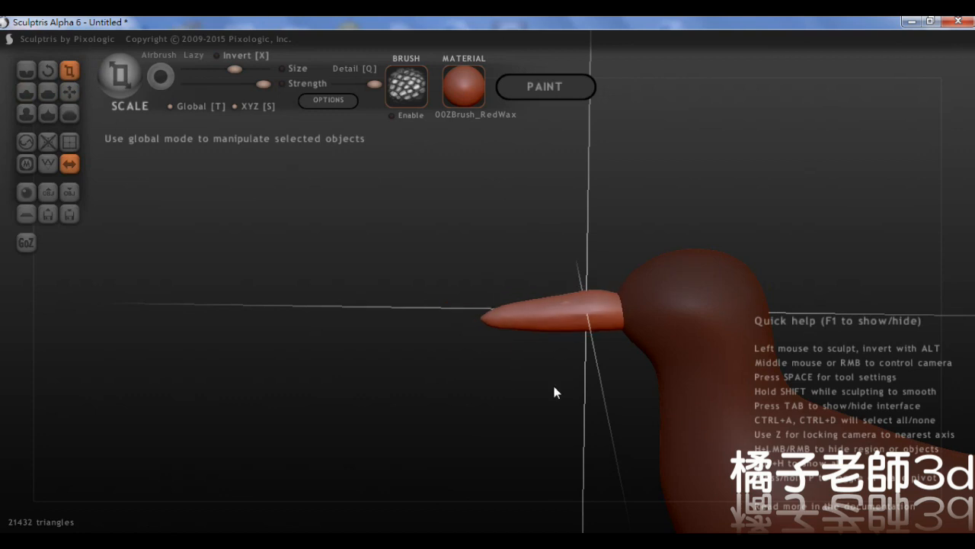
{"action": "mouse_move", "coordinate": [554, 305]}
{"action": "middle_mouse_down"}
{"action": "mouse_move", "coordinate": [625, 333]}
{"action": "mouse_move", "coordinate": [551, 296]}
{"action": "middle_mouse_up"}
Step: Switch to non-global Grab and reshape the beak's base where it meets the head, undoing the last stroke
{"action": "left_click", "coordinate": [69, 91]}
{"action": "key", "text": "g"}
{"action": "scroll", "coordinate": [679, 308], "scroll_direction": "up", "scroll_amount": 2}
{"action": "middle_click_drag", "start_coordinate": [678, 309], "coordinate": [595, 290], "text": "alt"}
{"action": "mouse_move", "coordinate": [559, 276]}
{"action": "left_mouse_down"}
{"action": "mouse_move", "coordinate": [542, 288]}
{"action": "mouse_move", "coordinate": [558, 292]}
{"action": "left_mouse_up"}
{"action": "scroll", "coordinate": [544, 290], "scroll_direction": "up", "scroll_amount": 2}
{"action": "scroll", "coordinate": [561, 332], "scroll_direction": "up", "scroll_amount": 1}
{"action": "mouse_move", "coordinate": [584, 336]}
{"action": "left_mouse_down"}
{"action": "mouse_move", "coordinate": [627, 340]}
{"action": "mouse_move", "coordinate": [596, 352]}
{"action": "left_mouse_up"}
{"action": "key", "text": "ctrl+z"}
{"action": "scroll", "coordinate": [574, 305], "scroll_direction": "down", "scroll_amount": 2}
{"action": "right_click_drag", "start_coordinate": [573, 305], "coordinate": [519, 285]}
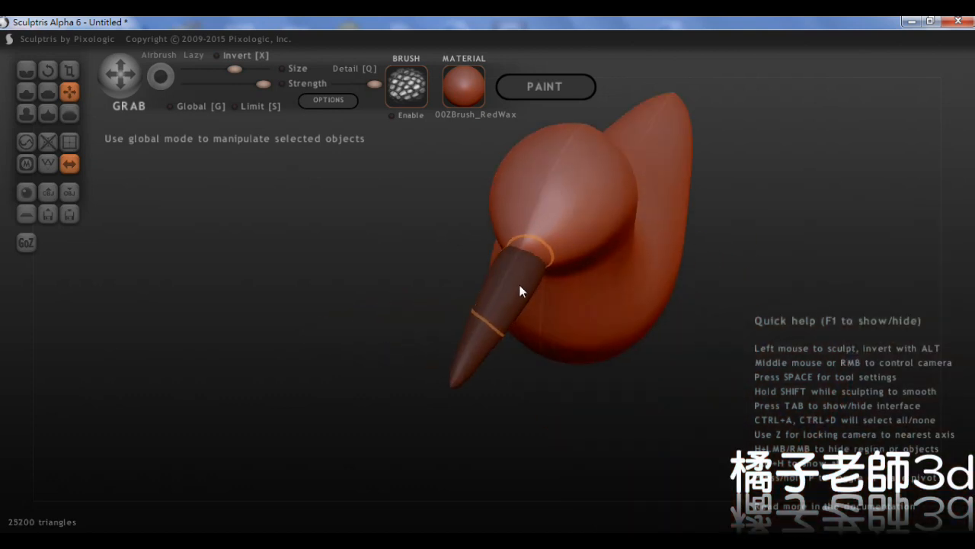
Step: Adjust the sides of the joint between beak and head symmetrically from the front and above with Grab
{"action": "mouse_move", "coordinate": [549, 316]}
{"action": "right_mouse_down"}
{"action": "mouse_move", "coordinate": [541, 300]}
{"action": "mouse_move", "coordinate": [568, 291]}
{"action": "mouse_move", "coordinate": [569, 270]}
{"action": "right_mouse_up"}
{"action": "scroll", "coordinate": [544, 304], "scroll_direction": "up", "scroll_amount": 2}
{"action": "left_click_drag", "start_coordinate": [568, 270], "coordinate": [605, 253]}
{"action": "mouse_move", "coordinate": [605, 253]}
{"action": "right_mouse_down"}
{"action": "mouse_move", "coordinate": [546, 280]}
{"action": "mouse_move", "coordinate": [539, 273]}
{"action": "right_mouse_up"}
{"action": "left_click_drag", "start_coordinate": [540, 273], "coordinate": [591, 283]}
{"action": "mouse_move", "coordinate": [591, 284]}
{"action": "right_mouse_down"}
{"action": "mouse_move", "coordinate": [618, 268]}
{"action": "mouse_move", "coordinate": [594, 252]}
{"action": "right_mouse_up"}
{"action": "left_click_drag", "start_coordinate": [599, 258], "coordinate": [632, 261]}
{"action": "mouse_move", "coordinate": [632, 261]}
{"action": "right_mouse_down"}
{"action": "mouse_move", "coordinate": [639, 375]}
{"action": "mouse_move", "coordinate": [580, 276]}
{"action": "right_mouse_up"}
{"action": "scroll", "coordinate": [580, 276], "scroll_direction": "down", "scroll_amount": 3}
Step: Select the beak and refine its profile from base to pointed tip in side view
{"action": "left_click", "coordinate": [569, 234]}
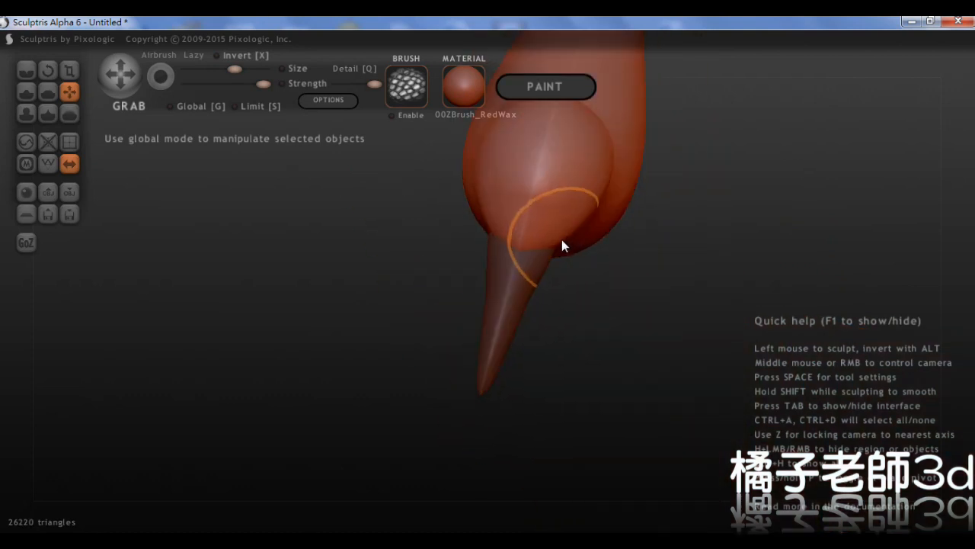
{"action": "left_click", "coordinate": [544, 266]}
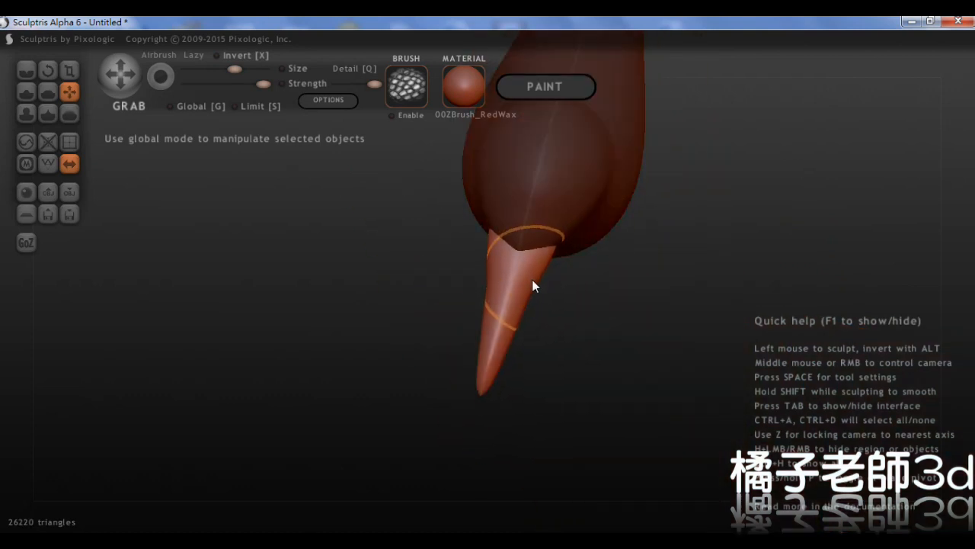
{"action": "right_click_drag", "start_coordinate": [534, 279], "coordinate": [484, 239]}
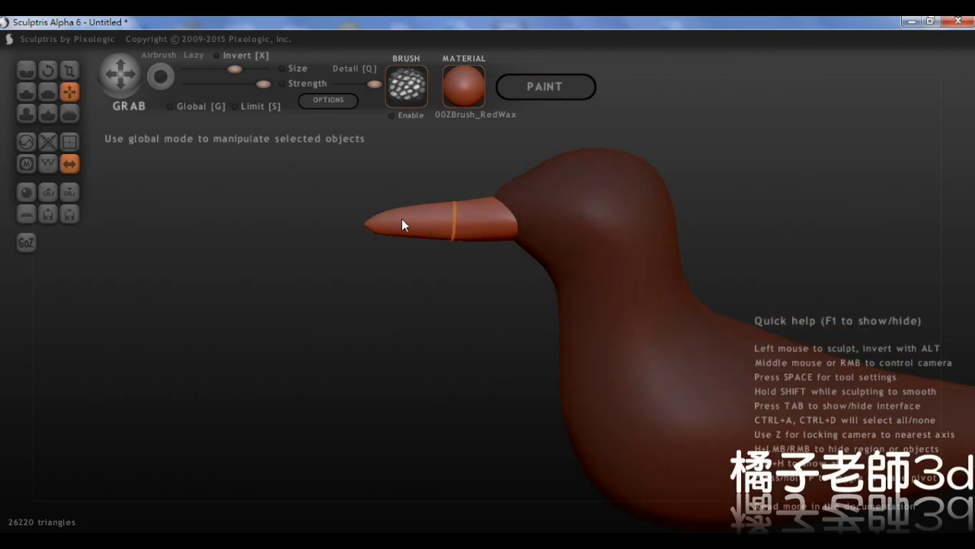
{"action": "scroll", "coordinate": [336, 232], "scroll_direction": "up", "scroll_amount": 2}
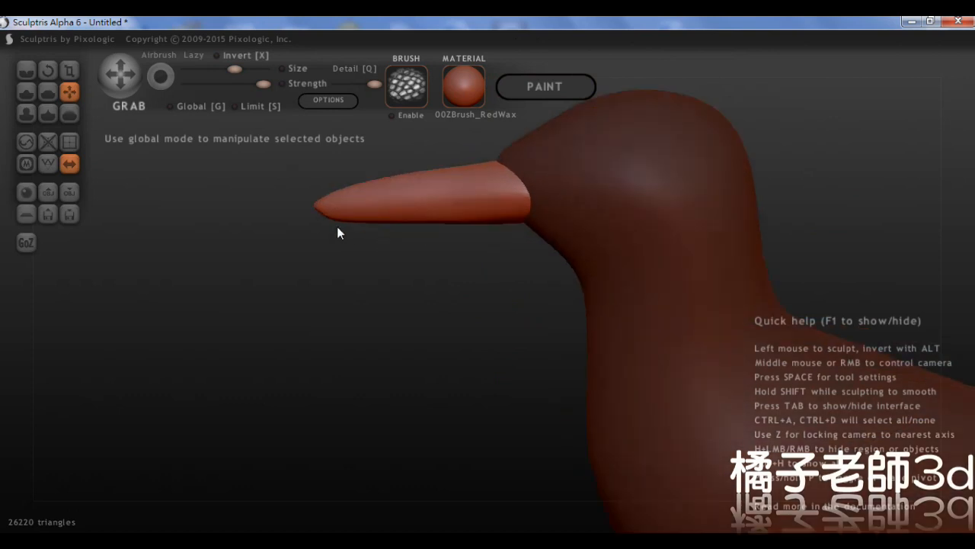
{"action": "scroll", "coordinate": [403, 251], "scroll_direction": "up", "scroll_amount": 2}
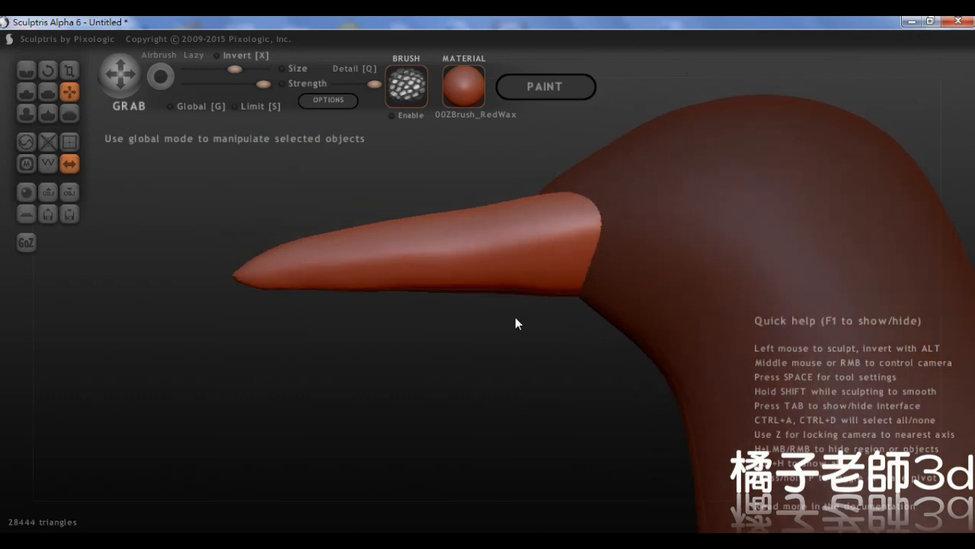
{"action": "scroll", "coordinate": [514, 309], "scroll_direction": "down", "scroll_amount": 2}
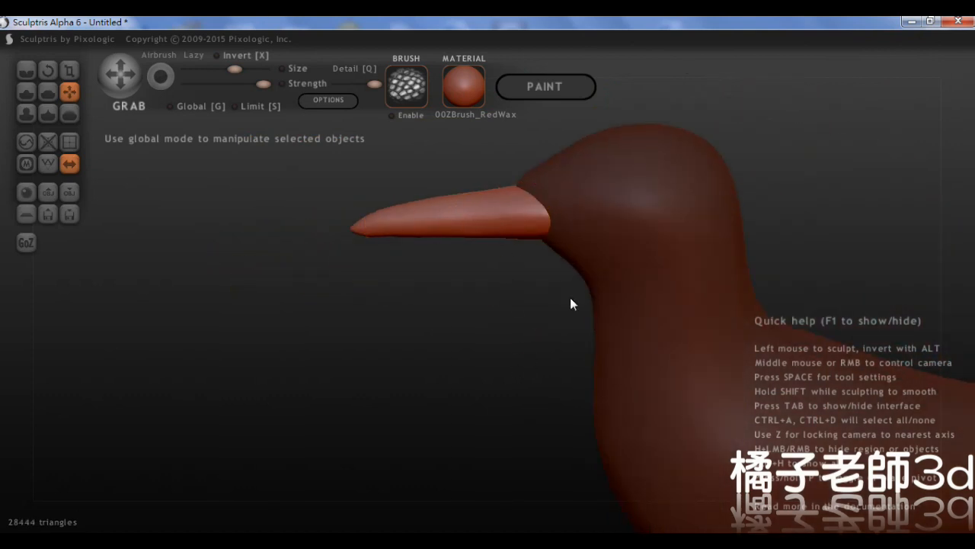
Step: Select the body and adjust the front of the head around the beak's base
{"action": "scroll", "coordinate": [570, 297], "scroll_direction": "down", "scroll_amount": 1}
{"action": "middle_click_drag", "start_coordinate": [551, 213], "coordinate": [399, 298], "text": "alt"}
{"action": "scroll", "coordinate": [402, 255], "scroll_direction": "up", "scroll_amount": 1}
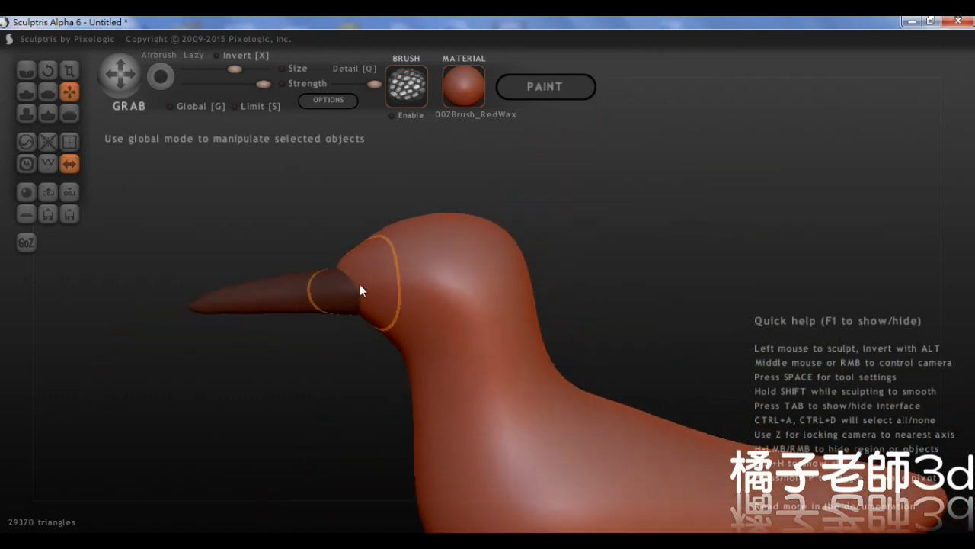
{"action": "scroll", "coordinate": [501, 374], "scroll_direction": "down", "scroll_amount": 3}
{"action": "middle_click_drag", "start_coordinate": [442, 305], "coordinate": [521, 271]}
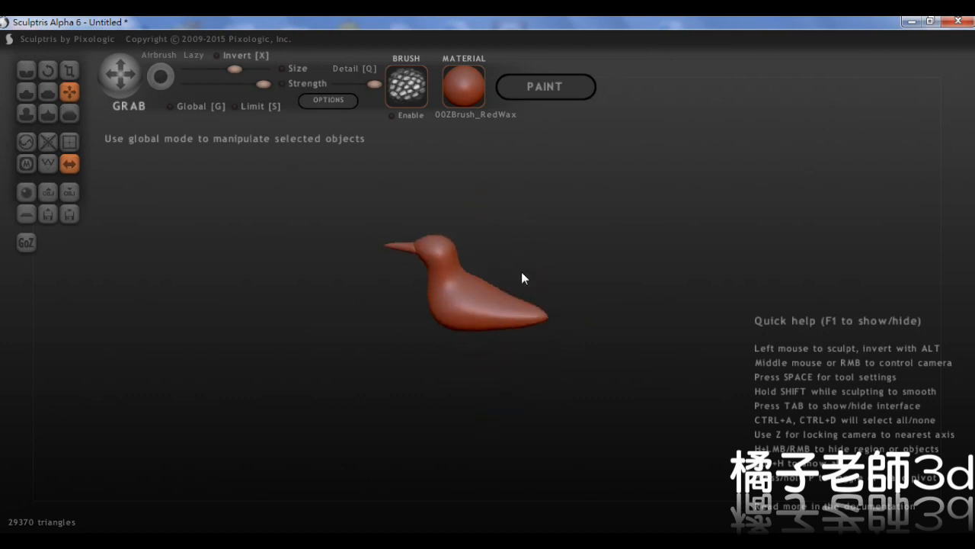
Step: Lengthen the tail with Grab and bend its tip upward
{"action": "scroll", "coordinate": [551, 320], "scroll_direction": "up", "scroll_amount": 2}
{"action": "middle_click_drag", "start_coordinate": [550, 321], "coordinate": [469, 272], "text": "alt"}
{"action": "scroll", "coordinate": [469, 272], "scroll_direction": "up", "scroll_amount": 3}
{"action": "left_click_drag", "start_coordinate": [488, 298], "coordinate": [572, 279]}
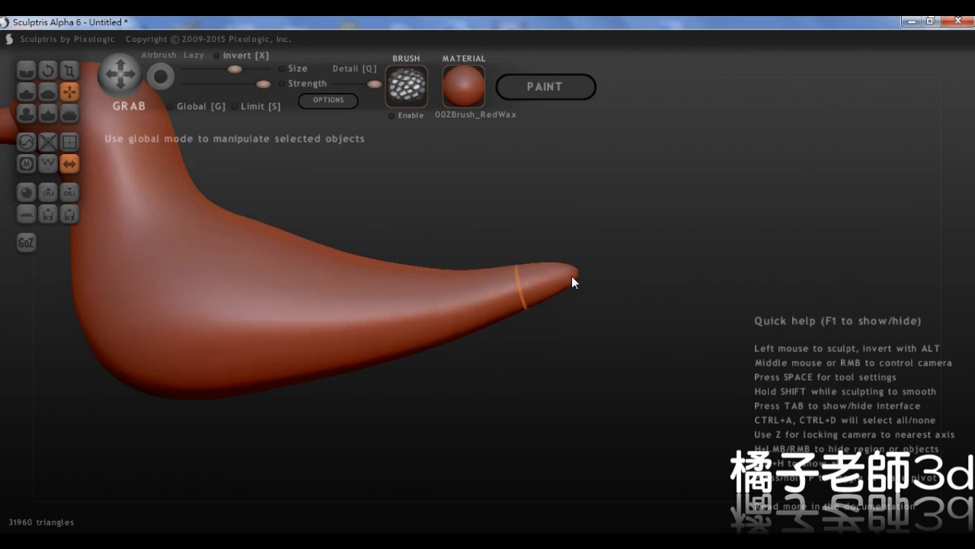
{"action": "left_click_drag", "start_coordinate": [473, 290], "coordinate": [575, 291]}
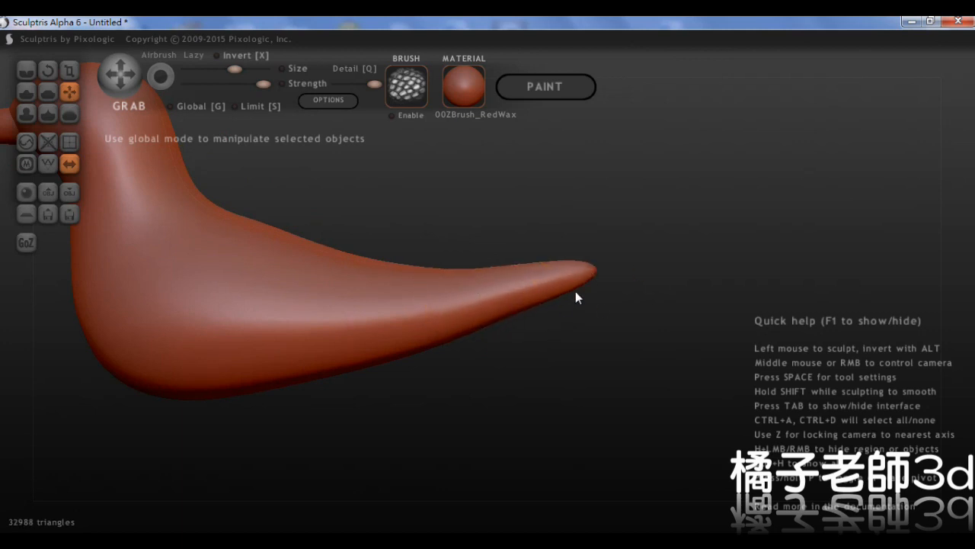
{"action": "middle_click_drag", "start_coordinate": [575, 291], "coordinate": [568, 266]}
{"action": "mouse_move", "coordinate": [565, 265]}
{"action": "left_mouse_down"}
{"action": "mouse_move", "coordinate": [560, 252]}
{"action": "mouse_move", "coordinate": [602, 220]}
{"action": "left_mouse_up"}
{"action": "scroll", "coordinate": [452, 275], "scroll_direction": "down", "scroll_amount": 4}
{"action": "middle_click_drag", "start_coordinate": [547, 225], "coordinate": [474, 230]}
{"action": "scroll", "coordinate": [381, 266], "scroll_direction": "up", "scroll_amount": 1}
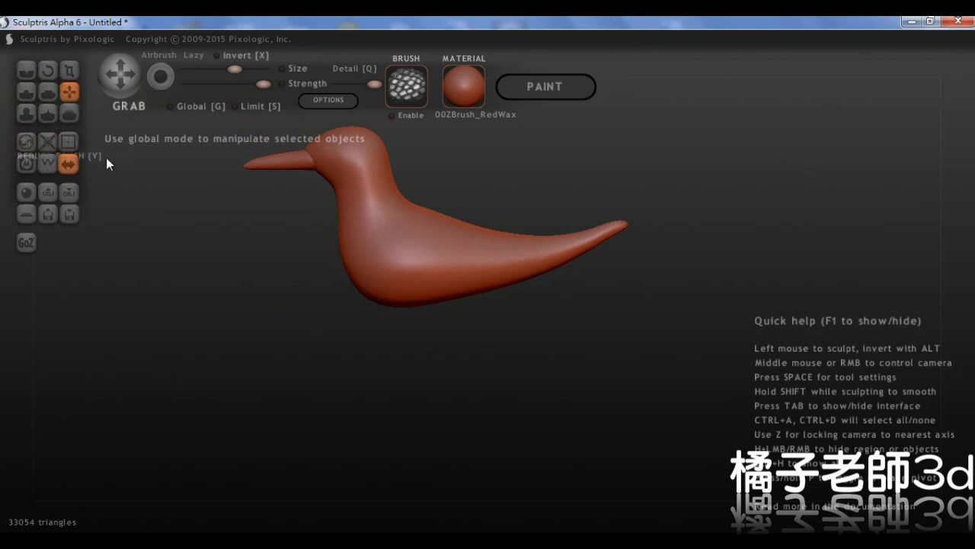
Step: Add another sphere object to the scene as the base for the wings
{"action": "mouse_move", "coordinate": [431, 305]}
{"action": "middle_mouse_down"}
{"action": "mouse_move", "coordinate": [451, 258]}
{"action": "mouse_move", "coordinate": [450, 266]}
{"action": "mouse_move", "coordinate": [541, 206]}
{"action": "mouse_move", "coordinate": [455, 279]}
{"action": "mouse_move", "coordinate": [560, 271]}
{"action": "mouse_move", "coordinate": [441, 334]}
{"action": "mouse_move", "coordinate": [526, 319]}
{"action": "middle_mouse_up"}
{"action": "key", "text": "z"}
{"action": "scroll", "coordinate": [448, 342], "scroll_direction": "down", "scroll_amount": 2}
{"action": "scroll", "coordinate": [448, 342], "scroll_direction": "up", "scroll_amount": 4}
{"action": "left_click", "coordinate": [33, 195]}
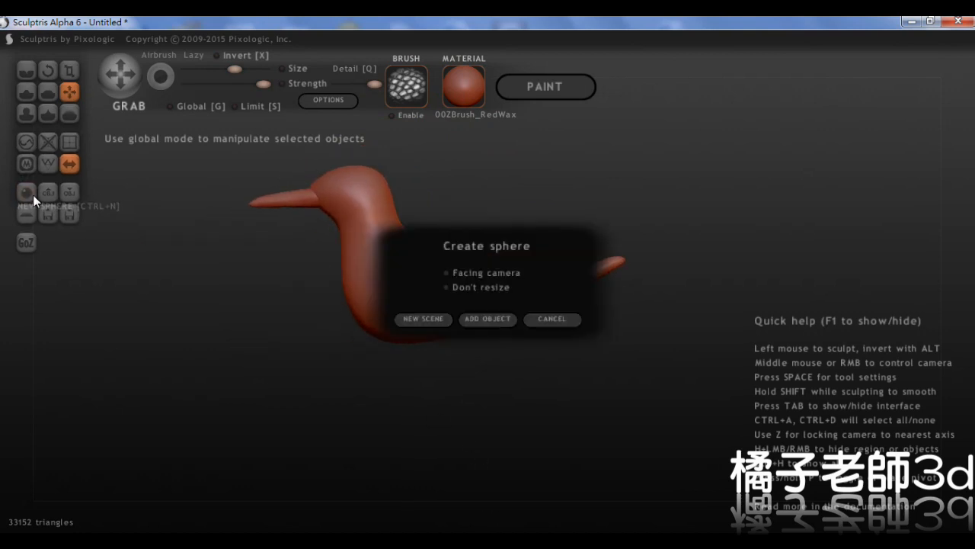
{"action": "left_click", "coordinate": [496, 326]}
Step: Shrink the new sphere and place it beside the body with its mirrored copy on the opposite side
{"action": "middle_click_drag", "start_coordinate": [442, 296], "coordinate": [557, 349]}
{"action": "left_click", "coordinate": [75, 67]}
{"action": "left_click_drag", "start_coordinate": [661, 236], "coordinate": [597, 283]}
{"action": "middle_click_drag", "start_coordinate": [610, 290], "coordinate": [568, 301]}
{"action": "left_click_drag", "start_coordinate": [568, 301], "coordinate": [552, 306]}
{"action": "middle_click_drag", "start_coordinate": [552, 306], "coordinate": [508, 282]}
{"action": "left_click", "coordinate": [69, 92]}
{"action": "scroll", "coordinate": [447, 309], "scroll_direction": "up", "scroll_amount": 3}
{"action": "scroll", "coordinate": [338, 209], "scroll_direction": "down", "scroll_amount": 3}
{"action": "scroll", "coordinate": [471, 256], "scroll_direction": "down", "scroll_amount": 2}
{"action": "middle_click_drag", "start_coordinate": [471, 256], "coordinate": [437, 332]}
{"action": "left_click", "coordinate": [70, 70]}
{"action": "left_click", "coordinate": [196, 106]}
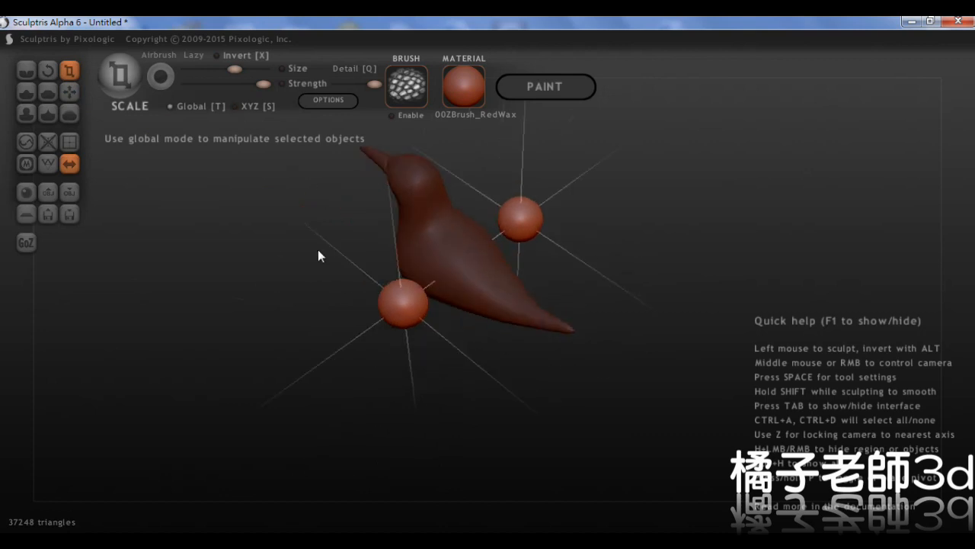
Step: Pull the mirrored side spheres backward with Grab into teardrop wings that taper toward the tail
{"action": "middle_click_drag", "start_coordinate": [423, 284], "coordinate": [566, 288]}
{"action": "middle_click_drag", "start_coordinate": [513, 274], "coordinate": [423, 276]}
{"action": "left_click", "coordinate": [70, 91]}
{"action": "mouse_move", "coordinate": [423, 275]}
{"action": "left_mouse_down"}
{"action": "mouse_move", "coordinate": [443, 279]}
{"action": "mouse_move", "coordinate": [565, 243]}
{"action": "left_mouse_up"}
{"action": "scroll", "coordinate": [444, 280], "scroll_direction": "up", "scroll_amount": 3}
{"action": "middle_click_drag", "start_coordinate": [449, 235], "coordinate": [398, 271]}
{"action": "left_click_drag", "start_coordinate": [408, 316], "coordinate": [430, 327]}
{"action": "scroll", "coordinate": [438, 332], "scroll_direction": "down", "scroll_amount": 1}
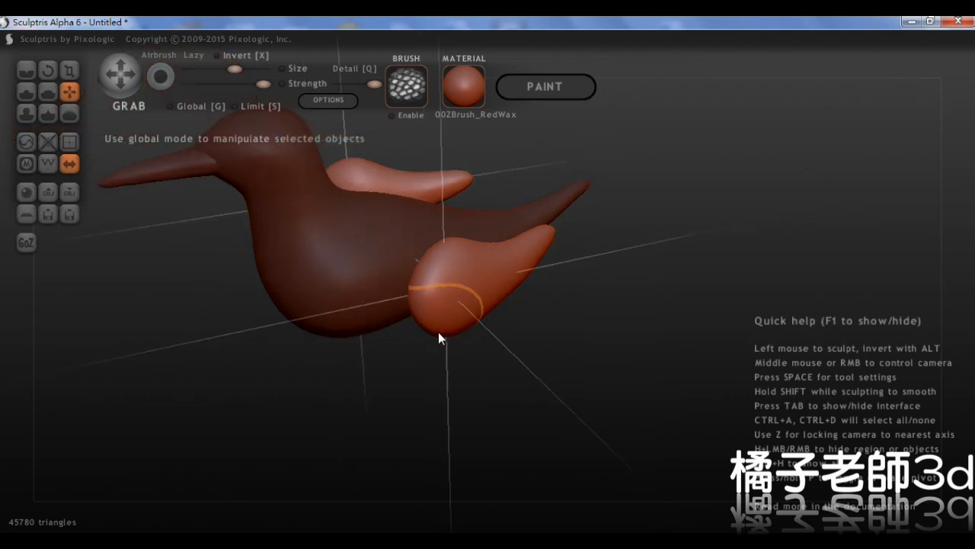
Step: Broaden the rounded front part of both wings with Grab
{"action": "middle_click_drag", "start_coordinate": [438, 331], "coordinate": [412, 298]}
{"action": "scroll", "coordinate": [394, 304], "scroll_direction": "up", "scroll_amount": 2}
{"action": "left_click_drag", "start_coordinate": [394, 304], "coordinate": [347, 269]}
{"action": "middle_click_drag", "start_coordinate": [423, 252], "coordinate": [409, 264]}
{"action": "mouse_move", "coordinate": [409, 264]}
{"action": "left_mouse_down"}
{"action": "mouse_move", "coordinate": [397, 267]}
{"action": "mouse_move", "coordinate": [379, 227]}
{"action": "left_mouse_up"}
{"action": "middle_click_drag", "start_coordinate": [392, 241], "coordinate": [450, 251]}
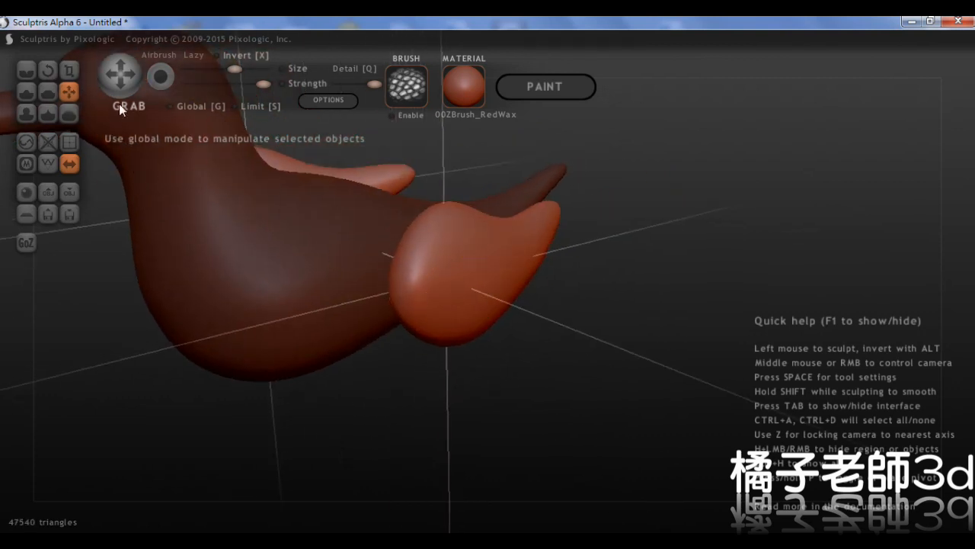
Step: Reshape the lower front edge of the mirrored wings with Grab, with global mode off
{"action": "left_click", "coordinate": [69, 70]}
{"action": "middle_click_drag", "start_coordinate": [457, 358], "coordinate": [457, 266]}
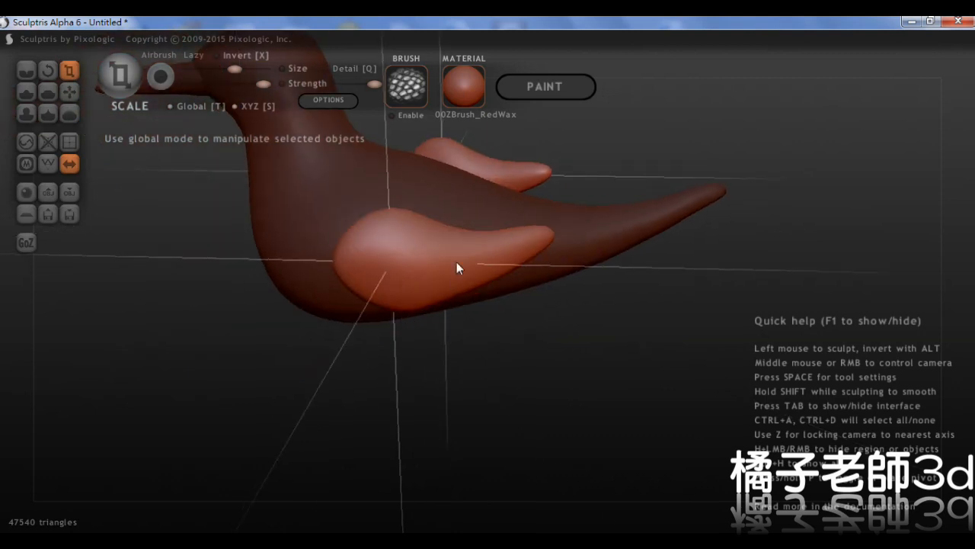
{"action": "left_click", "coordinate": [69, 92]}
{"action": "left_click", "coordinate": [168, 106]}
{"action": "middle_click_drag", "start_coordinate": [358, 333], "coordinate": [392, 336]}
{"action": "scroll", "coordinate": [392, 336], "scroll_direction": "up", "scroll_amount": 2}
{"action": "left_click_drag", "start_coordinate": [343, 320], "coordinate": [364, 311]}
Step: Rotate both wings globally in a side view so their tips follow the slope of the body
{"action": "middle_click_drag", "start_coordinate": [374, 316], "coordinate": [72, 92]}
{"action": "scroll", "coordinate": [355, 263], "scroll_direction": "down", "scroll_amount": 4}
{"action": "left_click", "coordinate": [169, 106]}
{"action": "middle_click_drag", "start_coordinate": [381, 182], "coordinate": [464, 282]}
{"action": "left_click", "coordinate": [69, 71]}
{"action": "key", "text": "g"}
{"action": "middle_click_drag", "start_coordinate": [533, 371], "coordinate": [504, 261]}
{"action": "key", "text": "r"}
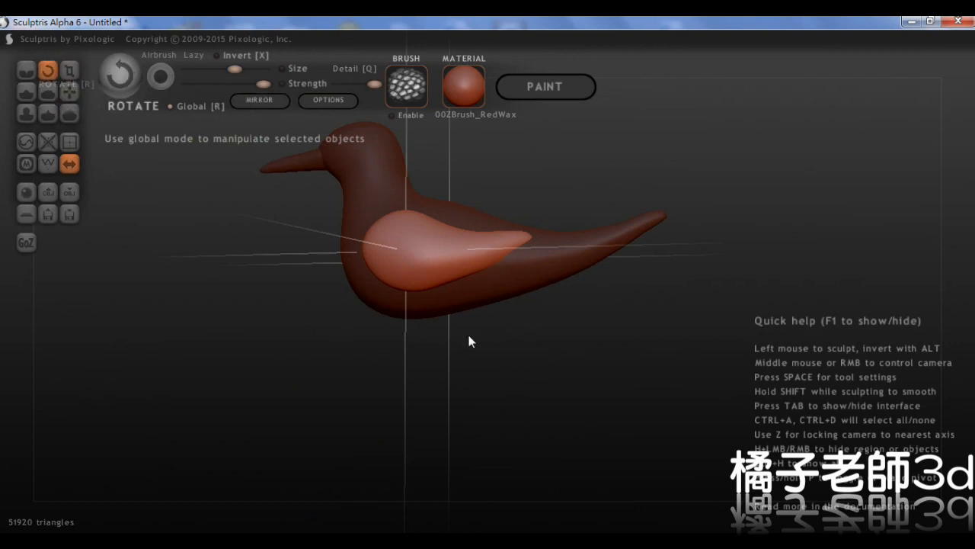
{"action": "key", "text": "z"}
{"action": "left_click_drag", "start_coordinate": [466, 421], "coordinate": [447, 453]}
Step: Rotate the wings as seen from above so they lie along the sides of the body
{"action": "middle_click_drag", "start_coordinate": [448, 453], "coordinate": [564, 368]}
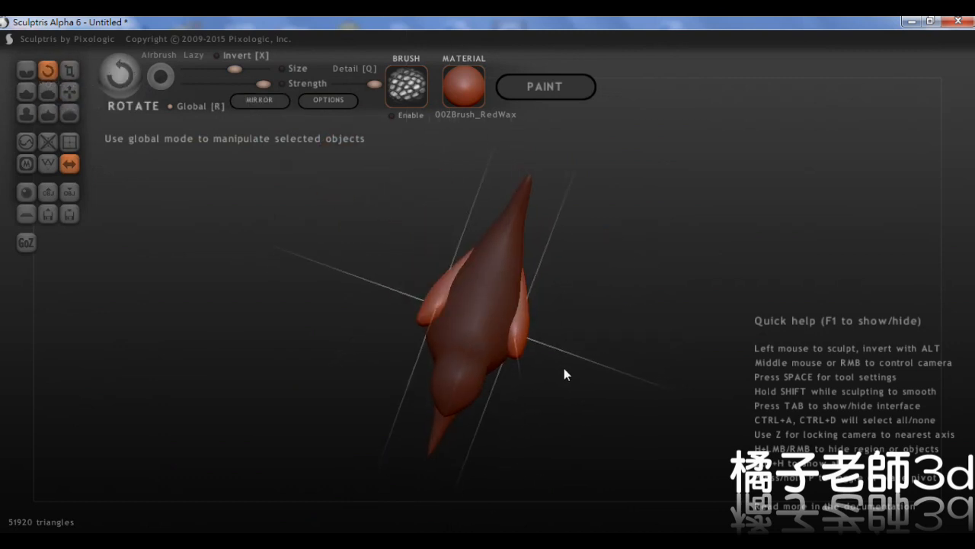
{"action": "middle_click_drag", "start_coordinate": [502, 389], "coordinate": [565, 333]}
{"action": "key", "text": "z"}
{"action": "left_click_drag", "start_coordinate": [532, 257], "coordinate": [552, 402]}
{"action": "middle_click_drag", "start_coordinate": [552, 395], "coordinate": [563, 490]}
{"action": "key", "text": "z"}
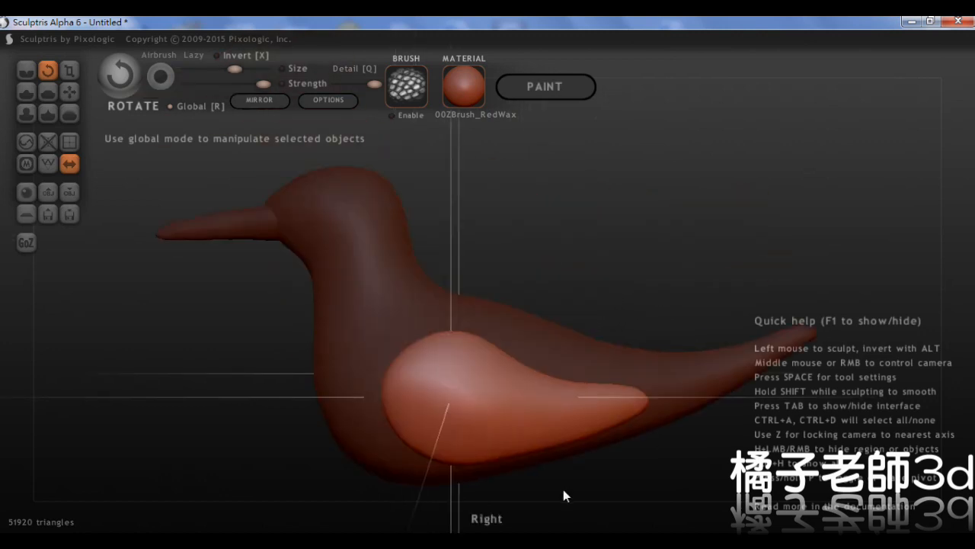
Step: Add another sphere object above the bird's head and scale it down
{"action": "left_click", "coordinate": [26, 192]}
{"action": "left_click", "coordinate": [473, 315]}
{"action": "middle_click_drag", "start_coordinate": [352, 174], "coordinate": [322, 151]}
{"action": "scroll", "coordinate": [323, 151], "scroll_direction": "down", "scroll_amount": 3}
{"action": "left_click", "coordinate": [26, 192]}
{"action": "left_click", "coordinate": [487, 318]}
{"action": "middle_click_drag", "start_coordinate": [487, 328], "coordinate": [457, 373]}
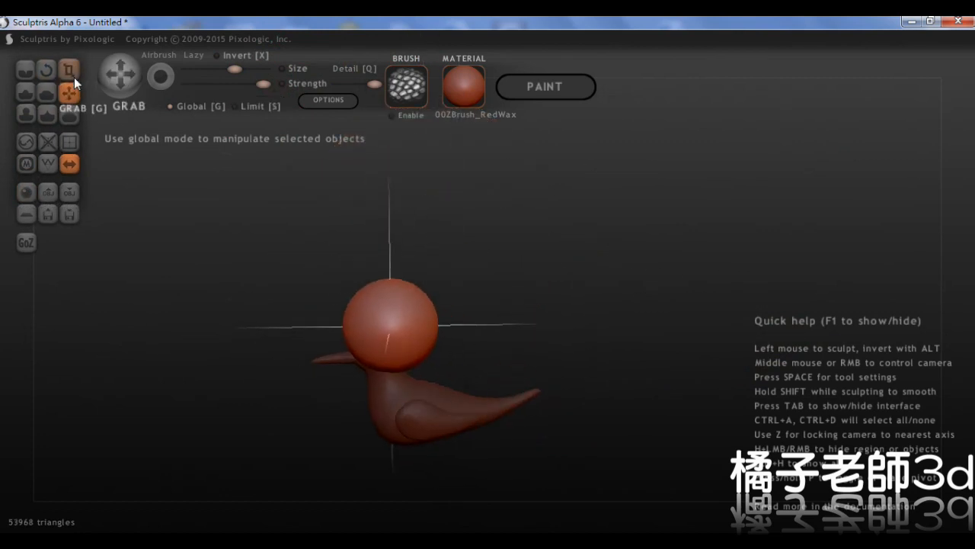
{"action": "left_click", "coordinate": [74, 77]}
{"action": "left_click_drag", "start_coordinate": [427, 328], "coordinate": [379, 325]}
{"action": "middle_click_drag", "start_coordinate": [378, 326], "coordinate": [423, 394]}
Step: Flatten the new sphere and lower it onto the back of the head
{"action": "left_click", "coordinate": [69, 92]}
{"action": "scroll", "coordinate": [512, 266], "scroll_direction": "up", "scroll_amount": 4}
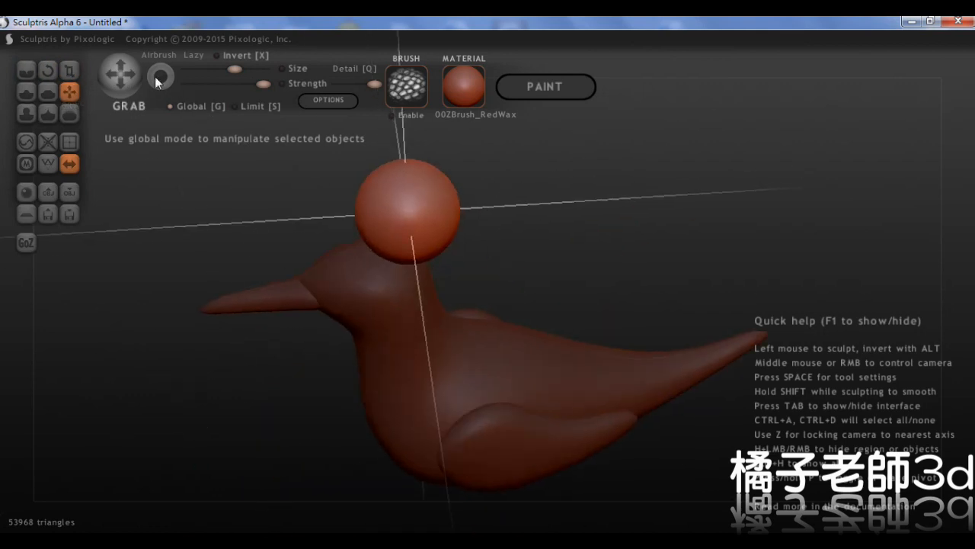
{"action": "middle_click_drag", "start_coordinate": [439, 234], "coordinate": [431, 265]}
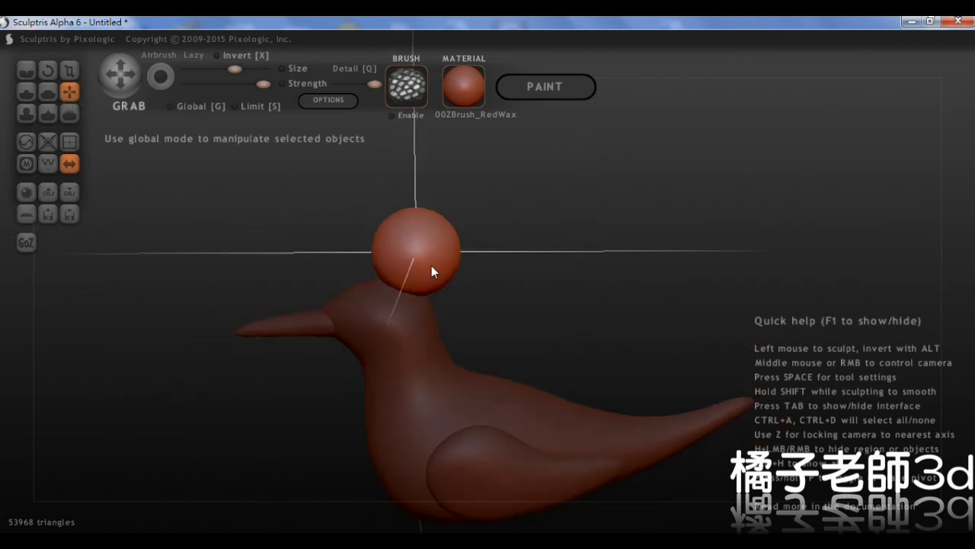
{"action": "left_click", "coordinate": [70, 70]}
{"action": "left_click_drag", "start_coordinate": [434, 299], "coordinate": [423, 330]}
{"action": "left_click", "coordinate": [68, 92]}
{"action": "left_click_drag", "start_coordinate": [444, 266], "coordinate": [433, 283]}
{"action": "left_click", "coordinate": [69, 92]}
{"action": "scroll", "coordinate": [412, 266], "scroll_direction": "up", "scroll_amount": 3}
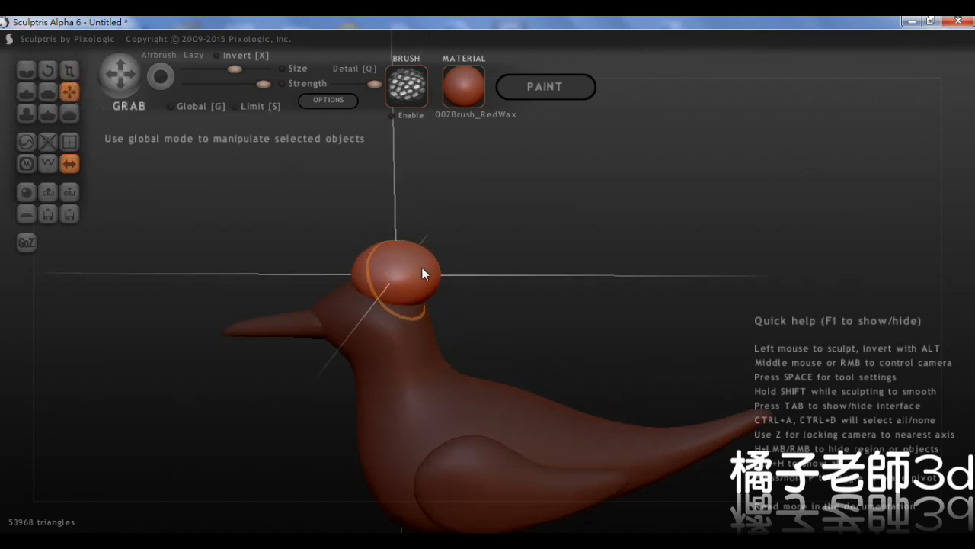
Step: Pull the flattened sphere with Grab into a cap that covers the crown and back of the head
{"action": "middle_click_drag", "start_coordinate": [389, 275], "coordinate": [332, 302], "text": "alt"}
{"action": "mouse_move", "coordinate": [350, 288]}
{"action": "left_mouse_down"}
{"action": "mouse_move", "coordinate": [380, 315]}
{"action": "mouse_move", "coordinate": [385, 343]}
{"action": "left_mouse_up"}
{"action": "mouse_move", "coordinate": [367, 309]}
{"action": "middle_mouse_down"}
{"action": "mouse_move", "coordinate": [458, 244]}
{"action": "mouse_move", "coordinate": [545, 296]}
{"action": "mouse_move", "coordinate": [376, 303]}
{"action": "mouse_move", "coordinate": [501, 244]}
{"action": "middle_mouse_up"}
{"action": "mouse_move", "coordinate": [510, 245]}
{"action": "left_mouse_down"}
{"action": "mouse_move", "coordinate": [459, 285]}
{"action": "mouse_move", "coordinate": [425, 279]}
{"action": "left_mouse_up"}
{"action": "mouse_move", "coordinate": [425, 279]}
{"action": "middle_mouse_down"}
{"action": "mouse_move", "coordinate": [471, 234]}
{"action": "mouse_move", "coordinate": [479, 247]}
{"action": "mouse_move", "coordinate": [419, 290]}
{"action": "mouse_move", "coordinate": [594, 253]}
{"action": "mouse_move", "coordinate": [455, 339]}
{"action": "mouse_move", "coordinate": [437, 283]}
{"action": "middle_mouse_up"}
{"action": "scroll", "coordinate": [438, 283], "scroll_direction": "up", "scroll_amount": 3}
{"action": "left_click_drag", "start_coordinate": [383, 308], "coordinate": [364, 316]}
{"action": "scroll", "coordinate": [429, 297], "scroll_direction": "down", "scroll_amount": 3}
{"action": "mouse_move", "coordinate": [429, 298]}
{"action": "middle_mouse_down"}
{"action": "mouse_move", "coordinate": [542, 343]}
{"action": "mouse_move", "coordinate": [500, 301]}
{"action": "mouse_move", "coordinate": [497, 323]}
{"action": "mouse_move", "coordinate": [394, 324]}
{"action": "mouse_move", "coordinate": [536, 288]}
{"action": "mouse_move", "coordinate": [434, 277]}
{"action": "mouse_move", "coordinate": [479, 338]}
{"action": "mouse_move", "coordinate": [496, 305]}
{"action": "middle_mouse_up"}
{"action": "middle_click_drag", "start_coordinate": [555, 285], "coordinate": [501, 250]}
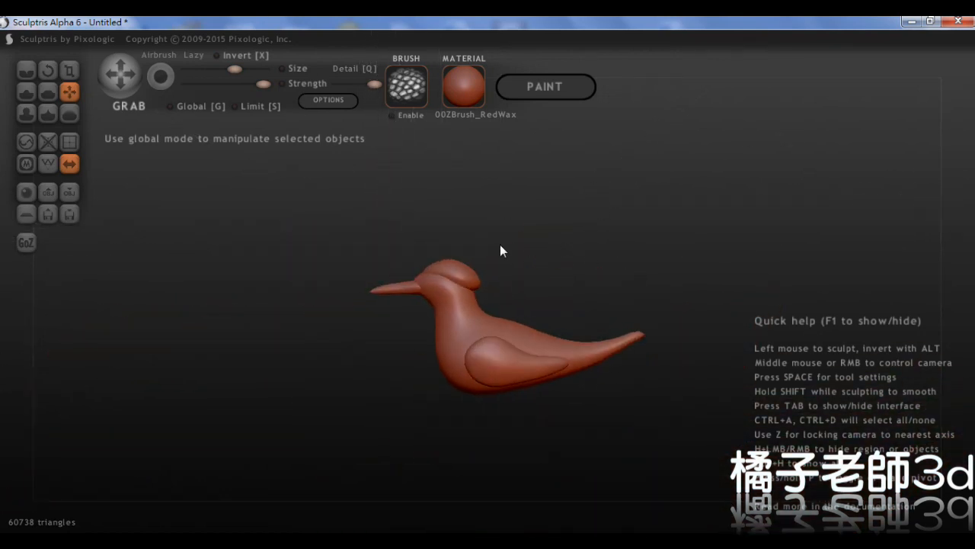
Step: Start saving the sculpture and create a folder named 黑嘴端鳳頭燕鷗 inside the sculptris folder
{"action": "scroll", "coordinate": [581, 331], "scroll_direction": "up", "scroll_amount": 5}
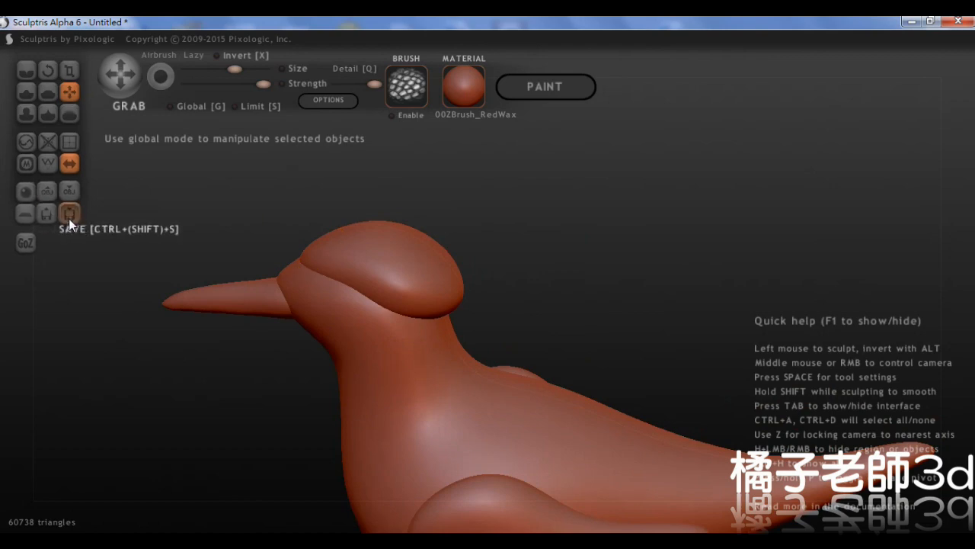
{"action": "left_click", "coordinate": [69, 218]}
{"action": "left_click", "coordinate": [192, 63]}
{"action": "left_click", "coordinate": [104, 86]}
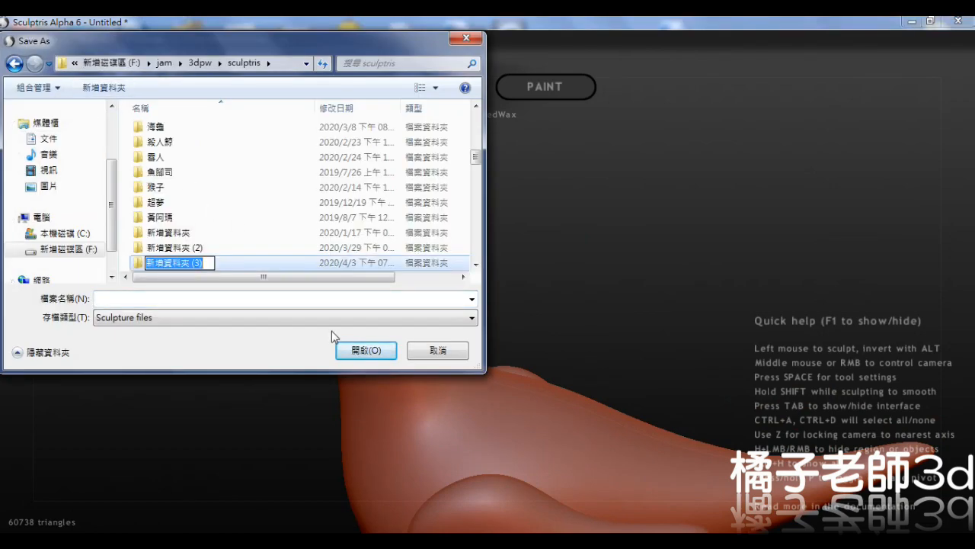
{"action": "type", "text": "黑嘴端鳳頭燕"}
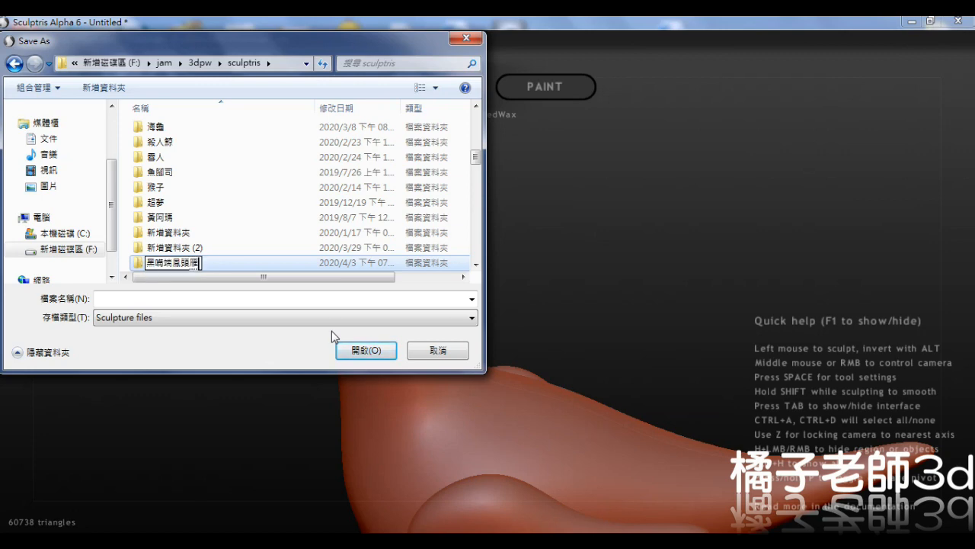
{"action": "type", "text": "鷗"}
{"action": "key", "text": "Return"}
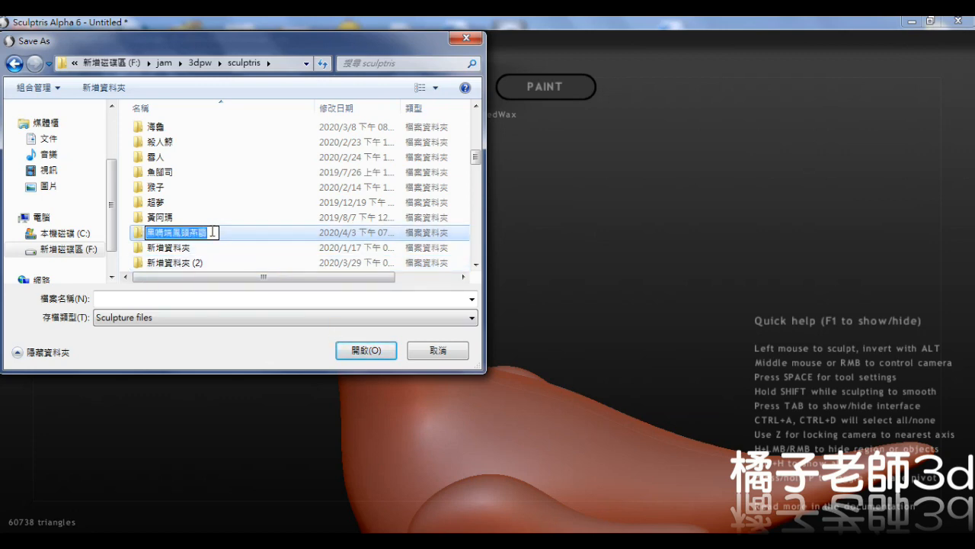
Step: Save the sculpture in the new folder under the file name 黑嘴端鳳頭燕鷗
{"action": "double_click", "coordinate": [233, 228]}
{"action": "left_click", "coordinate": [174, 300]}
{"action": "type", "text": "黑嘴端鳳頭燕鷗"}
{"action": "left_click", "coordinate": [366, 350]}
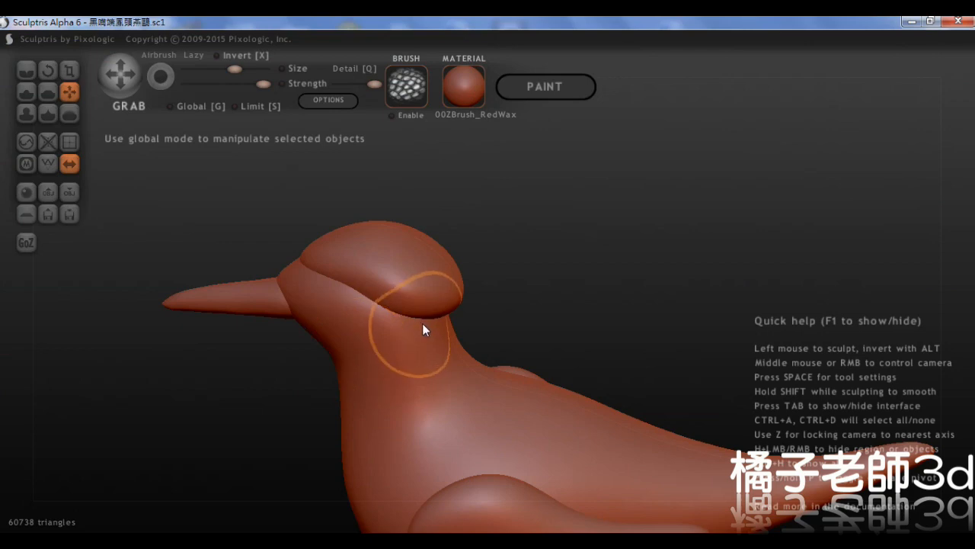
Step: Show the wireframe, lower the brush size and strength, and smooth the surface of the head, neck and upper body
{"action": "key", "text": "w"}
{"action": "scroll", "coordinate": [508, 306], "scroll_direction": "up", "scroll_amount": 3}
{"action": "right_click_drag", "start_coordinate": [530, 314], "coordinate": [457, 312], "text": "alt"}
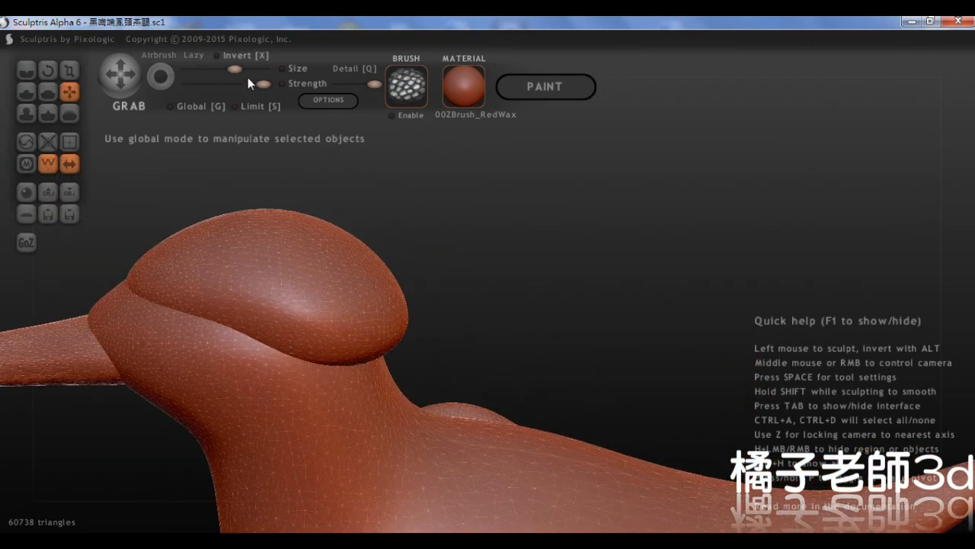
{"action": "left_click_drag", "start_coordinate": [224, 70], "coordinate": [214, 70]}
{"action": "scroll", "coordinate": [312, 269], "scroll_direction": "down", "scroll_amount": 3}
{"action": "left_click_drag", "start_coordinate": [358, 266], "coordinate": [432, 307]}
{"action": "right_click_drag", "start_coordinate": [432, 307], "coordinate": [390, 281]}
{"action": "scroll", "coordinate": [390, 281], "scroll_direction": "up", "scroll_amount": 3}
{"action": "mouse_move", "coordinate": [390, 281]}
{"action": "left_mouse_down", "text": "shift"}
{"action": "mouse_move", "coordinate": [342, 231]}
{"action": "mouse_move", "coordinate": [220, 210]}
{"action": "mouse_move", "coordinate": [354, 306]}
{"action": "left_mouse_up", "text": "shift"}
{"action": "right_click_drag", "start_coordinate": [353, 305], "coordinate": [371, 258]}
{"action": "left_click_drag", "start_coordinate": [371, 258], "coordinate": [378, 255], "text": "shift"}
{"action": "mouse_move", "coordinate": [379, 255]}
{"action": "right_mouse_down"}
{"action": "mouse_move", "coordinate": [420, 227]}
{"action": "mouse_move", "coordinate": [503, 206]}
{"action": "right_mouse_up"}
{"action": "left_click_drag", "start_coordinate": [503, 206], "coordinate": [466, 324], "text": "shift"}
{"action": "right_click_drag", "start_coordinate": [467, 324], "coordinate": [464, 364]}
{"action": "mouse_move", "coordinate": [464, 365]}
{"action": "left_mouse_down", "text": "shift"}
{"action": "mouse_move", "coordinate": [420, 388]}
{"action": "mouse_move", "coordinate": [467, 455]}
{"action": "mouse_move", "coordinate": [349, 501]}
{"action": "left_mouse_up", "text": "shift"}
Step: Smooth the rest of the body, wings and tail to refine their mesh
{"action": "scroll", "coordinate": [349, 501], "scroll_direction": "down", "scroll_amount": 3}
{"action": "right_click_drag", "start_coordinate": [349, 501], "coordinate": [493, 334]}
{"action": "scroll", "coordinate": [493, 334], "scroll_direction": "up", "scroll_amount": 3}
{"action": "mouse_move", "coordinate": [533, 282]}
{"action": "left_mouse_down", "text": "shift"}
{"action": "mouse_move", "coordinate": [556, 252]}
{"action": "mouse_move", "coordinate": [557, 392]}
{"action": "left_mouse_up", "text": "shift"}
{"action": "scroll", "coordinate": [557, 315], "scroll_direction": "up", "scroll_amount": 4}
{"action": "scroll", "coordinate": [557, 328], "scroll_direction": "down", "scroll_amount": 2}
{"action": "right_click_drag", "start_coordinate": [557, 392], "coordinate": [498, 400]}
{"action": "mouse_move", "coordinate": [498, 400]}
{"action": "left_mouse_down", "text": "shift"}
{"action": "mouse_move", "coordinate": [428, 459]}
{"action": "mouse_move", "coordinate": [502, 426]}
{"action": "left_mouse_up", "text": "shift"}
{"action": "right_click_drag", "start_coordinate": [501, 426], "coordinate": [533, 282]}
{"action": "mouse_move", "coordinate": [533, 282]}
{"action": "left_mouse_down", "text": "shift"}
{"action": "mouse_move", "coordinate": [512, 213]}
{"action": "mouse_move", "coordinate": [486, 182]}
{"action": "left_mouse_up", "text": "shift"}
{"action": "left_click_drag", "start_coordinate": [521, 229], "coordinate": [525, 286], "text": "shift"}
{"action": "scroll", "coordinate": [520, 305], "scroll_direction": "up", "scroll_amount": 2}
{"action": "mouse_move", "coordinate": [518, 323]}
{"action": "left_mouse_down", "text": "shift"}
{"action": "mouse_move", "coordinate": [493, 445]}
{"action": "mouse_move", "coordinate": [424, 482]}
{"action": "mouse_move", "coordinate": [481, 477]}
{"action": "left_mouse_up", "text": "shift"}
{"action": "right_click_drag", "start_coordinate": [413, 456], "coordinate": [436, 266], "text": "alt"}
{"action": "mouse_move", "coordinate": [533, 320]}
{"action": "left_mouse_down", "text": "shift"}
{"action": "mouse_move", "coordinate": [355, 308]}
{"action": "mouse_move", "coordinate": [495, 304]}
{"action": "mouse_move", "coordinate": [302, 306]}
{"action": "mouse_move", "coordinate": [348, 331]}
{"action": "left_mouse_up", "text": "shift"}
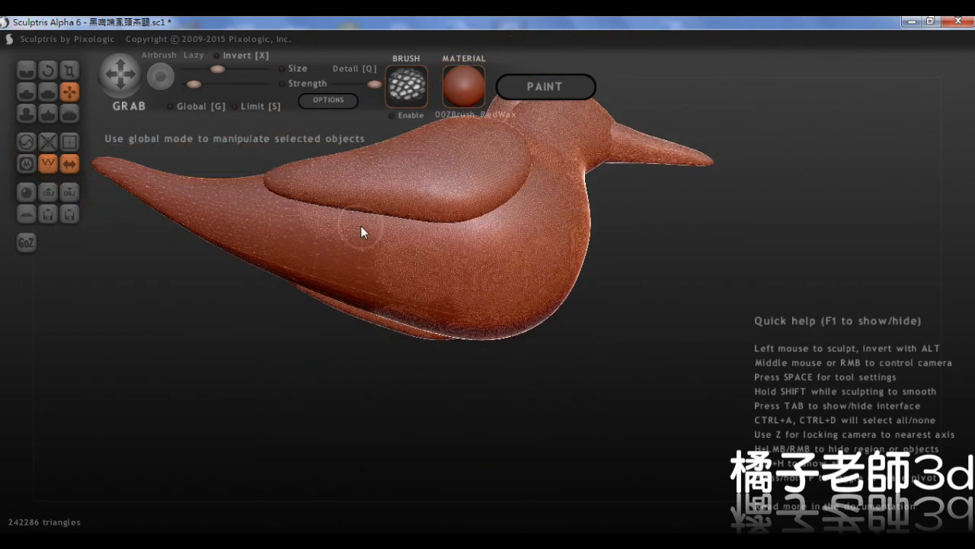
{"action": "mouse_move", "coordinate": [361, 226]}
{"action": "left_mouse_down", "text": "shift"}
{"action": "mouse_move", "coordinate": [358, 276]}
{"action": "mouse_move", "coordinate": [266, 206]}
{"action": "mouse_move", "coordinate": [153, 195]}
{"action": "mouse_move", "coordinate": [275, 235]}
{"action": "mouse_move", "coordinate": [433, 306]}
{"action": "left_mouse_up", "text": "shift"}
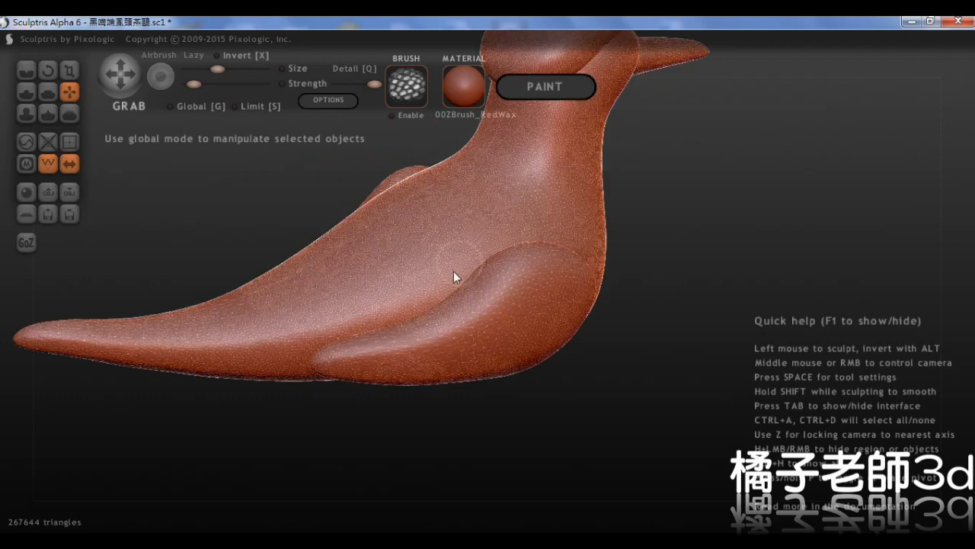
{"action": "mouse_move", "coordinate": [454, 275]}
{"action": "left_mouse_down", "text": "shift"}
{"action": "mouse_move", "coordinate": [523, 282]}
{"action": "mouse_move", "coordinate": [544, 353]}
{"action": "mouse_move", "coordinate": [359, 353]}
{"action": "left_mouse_up", "text": "shift"}
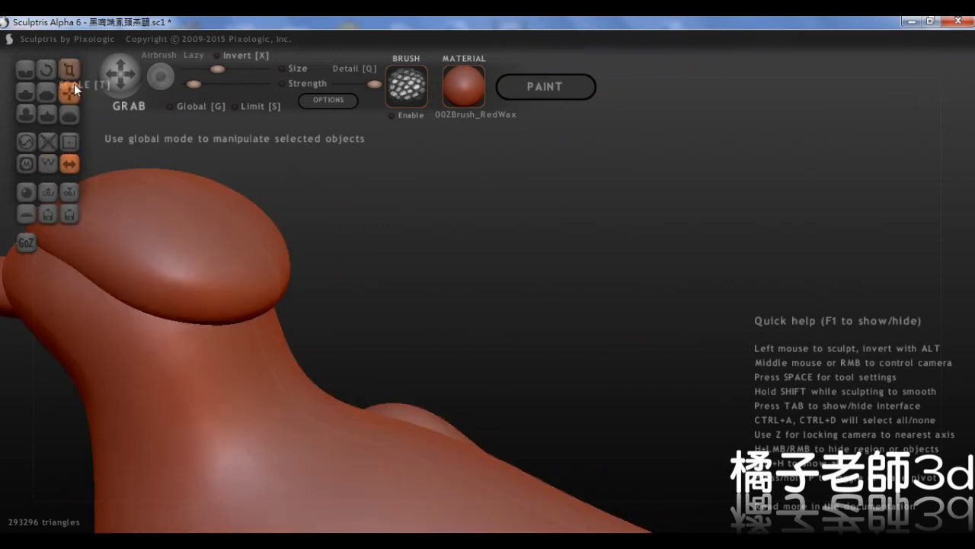
Step: Hide the wireframe, raise the brush strength and pull the first pointed feather tufts backward from the cap with Grab
{"action": "middle_click_drag", "start_coordinate": [332, 285], "coordinate": [484, 209]}
{"action": "middle_click_drag", "start_coordinate": [252, 145], "coordinate": [297, 160]}
{"action": "middle_click_drag", "start_coordinate": [384, 256], "coordinate": [458, 222]}
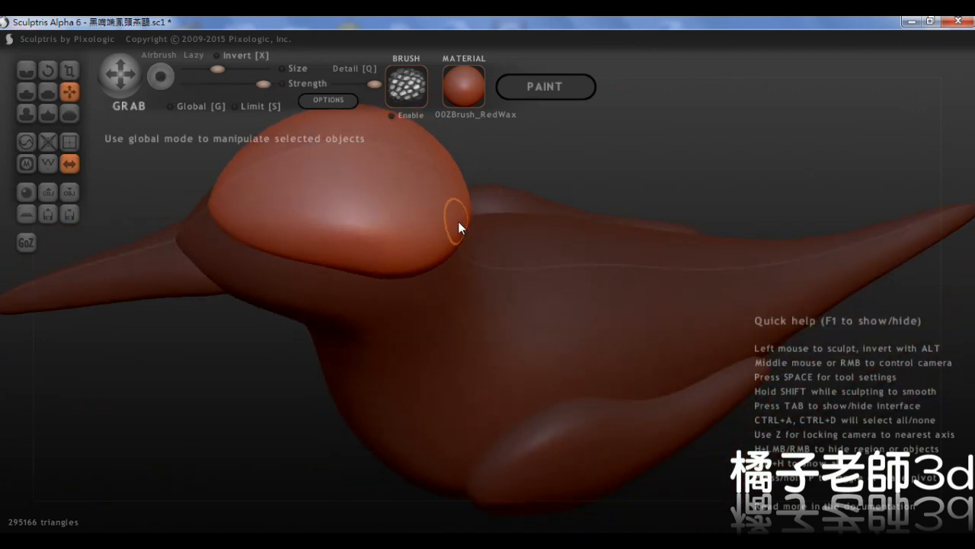
{"action": "scroll", "coordinate": [460, 222], "scroll_direction": "down", "scroll_amount": 1}
{"action": "left_click_drag", "start_coordinate": [465, 221], "coordinate": [527, 218]}
{"action": "middle_click_drag", "start_coordinate": [595, 166], "coordinate": [404, 242]}
{"action": "left_click_drag", "start_coordinate": [526, 246], "coordinate": [479, 273]}
{"action": "middle_click_drag", "start_coordinate": [535, 237], "coordinate": [512, 270]}
{"action": "left_click_drag", "start_coordinate": [512, 270], "coordinate": [446, 266]}
Step: Pull additional mirrored spikes out of the rear of the cap to fill out the crest
{"action": "middle_click_drag", "start_coordinate": [357, 262], "coordinate": [412, 252]}
{"action": "left_click_drag", "start_coordinate": [512, 234], "coordinate": [459, 248]}
{"action": "middle_click_drag", "start_coordinate": [401, 240], "coordinate": [449, 291]}
{"action": "left_click_drag", "start_coordinate": [469, 263], "coordinate": [429, 231]}
{"action": "middle_click_drag", "start_coordinate": [362, 276], "coordinate": [483, 235]}
{"action": "left_click_drag", "start_coordinate": [480, 242], "coordinate": [446, 248]}
{"action": "left_click_drag", "start_coordinate": [520, 193], "coordinate": [492, 183]}
{"action": "middle_click_drag", "start_coordinate": [492, 183], "coordinate": [465, 199]}
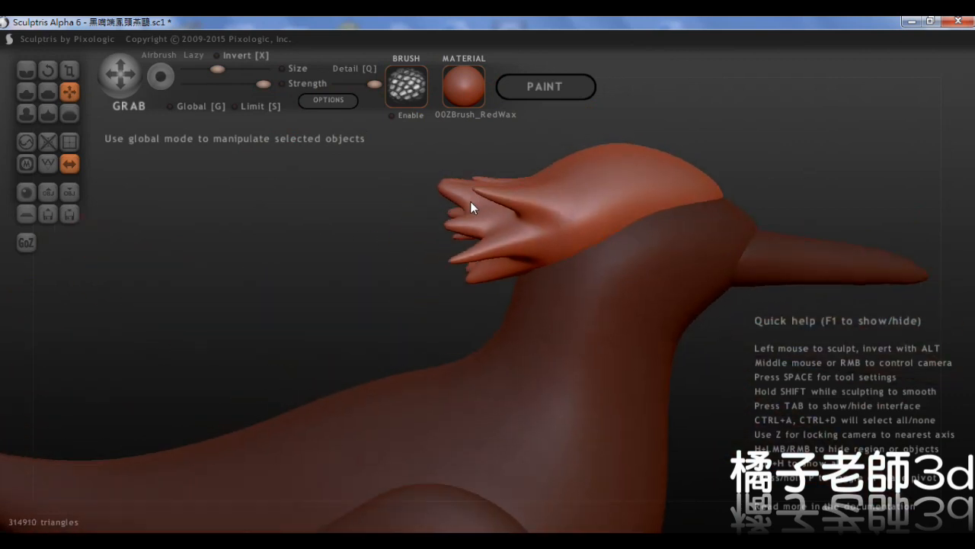
Step: Lengthen and adjust the upper crest spikes with Grab
{"action": "scroll", "coordinate": [543, 231], "scroll_direction": "down", "scroll_amount": 3}
{"action": "left_click_drag", "start_coordinate": [461, 225], "coordinate": [434, 217]}
{"action": "middle_click_drag", "start_coordinate": [434, 217], "coordinate": [489, 242]}
{"action": "scroll", "coordinate": [489, 242], "scroll_direction": "up", "scroll_amount": 3}
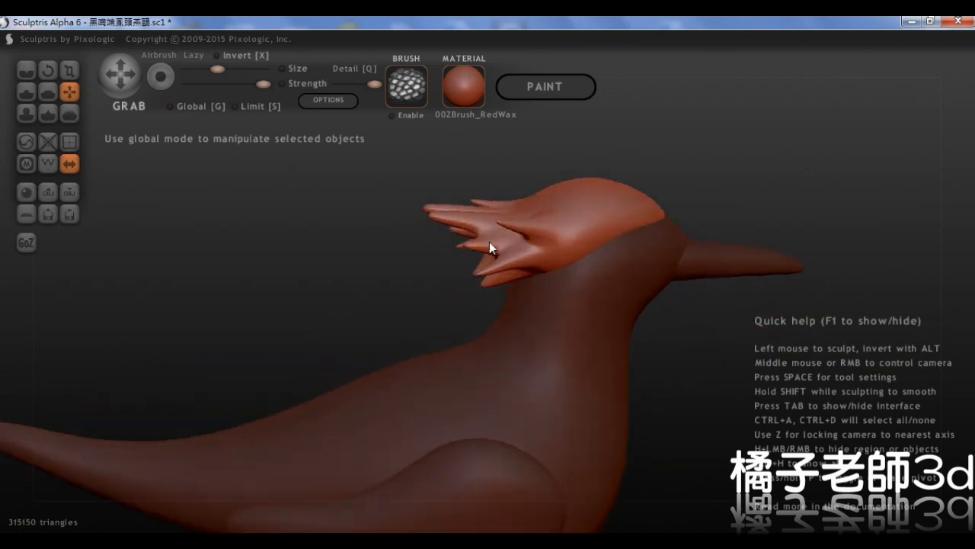
{"action": "left_click_drag", "start_coordinate": [447, 238], "coordinate": [427, 218]}
{"action": "mouse_move", "coordinate": [427, 218]}
{"action": "middle_mouse_down"}
{"action": "mouse_move", "coordinate": [511, 238]}
{"action": "mouse_move", "coordinate": [496, 261]}
{"action": "mouse_move", "coordinate": [505, 264]}
{"action": "mouse_move", "coordinate": [553, 256]}
{"action": "mouse_move", "coordinate": [482, 230]}
{"action": "mouse_move", "coordinate": [521, 190]}
{"action": "mouse_move", "coordinate": [464, 250]}
{"action": "mouse_move", "coordinate": [448, 249]}
{"action": "middle_mouse_up"}
{"action": "left_click_drag", "start_coordinate": [448, 249], "coordinate": [477, 254]}
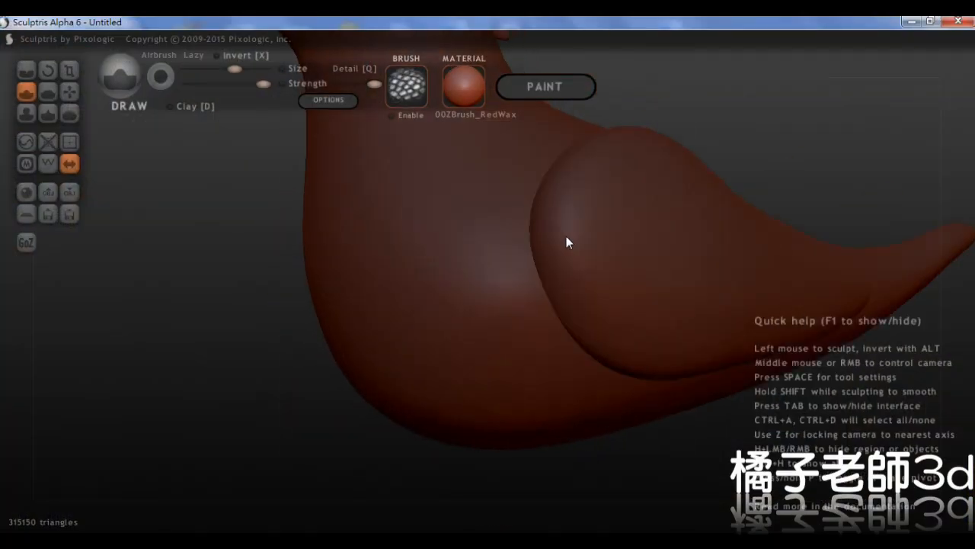
Step: Save the untitled sculpture over the existing 黑嘴端鳳頭燕鷗 file
{"action": "scroll", "coordinate": [567, 236], "scroll_direction": "down", "scroll_amount": 4}
{"action": "scroll", "coordinate": [503, 233], "scroll_direction": "up", "scroll_amount": 5}
{"action": "middle_click_drag", "start_coordinate": [581, 352], "coordinate": [464, 231]}
{"action": "left_click", "coordinate": [69, 220]}
{"action": "double_click", "coordinate": [188, 131]}
{"action": "left_click", "coordinate": [529, 288]}
Step: Examine the crest spikes up close and the whole bird from several angles
{"action": "scroll", "coordinate": [633, 258], "scroll_direction": "down", "scroll_amount": 3}
{"action": "middle_click_drag", "start_coordinate": [633, 258], "coordinate": [458, 275]}
{"action": "scroll", "coordinate": [472, 304], "scroll_direction": "up", "scroll_amount": 3}
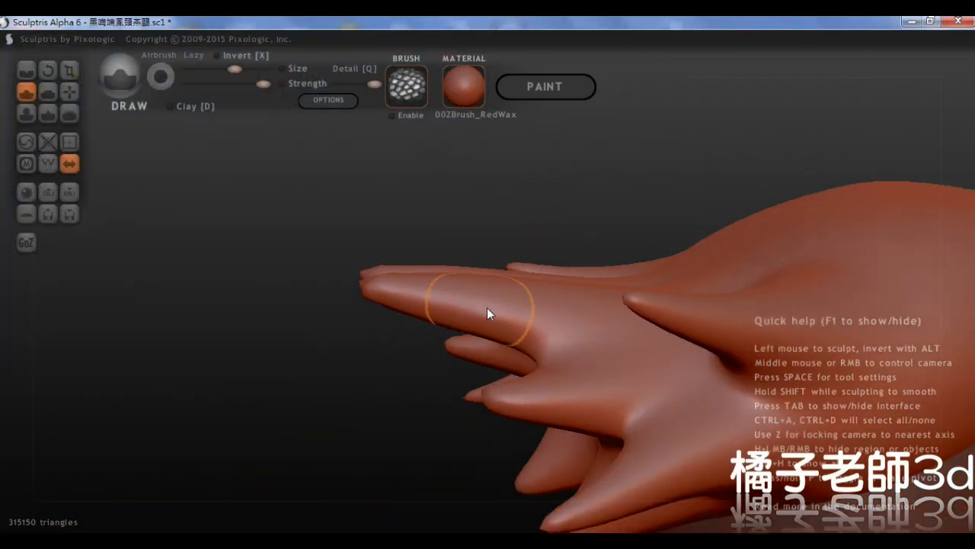
{"action": "middle_click_drag", "start_coordinate": [487, 307], "coordinate": [393, 268]}
{"action": "scroll", "coordinate": [393, 262], "scroll_direction": "down", "scroll_amount": 3}
{"action": "middle_click_drag", "start_coordinate": [530, 289], "coordinate": [563, 290]}
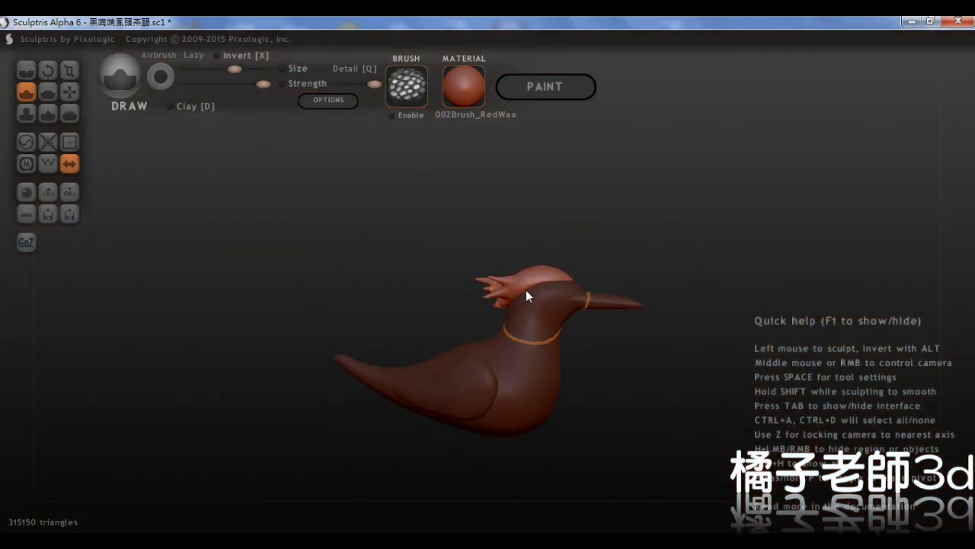
{"action": "scroll", "coordinate": [516, 257], "scroll_direction": "up", "scroll_amount": 5}
{"action": "middle_click_drag", "start_coordinate": [516, 257], "coordinate": [600, 337]}
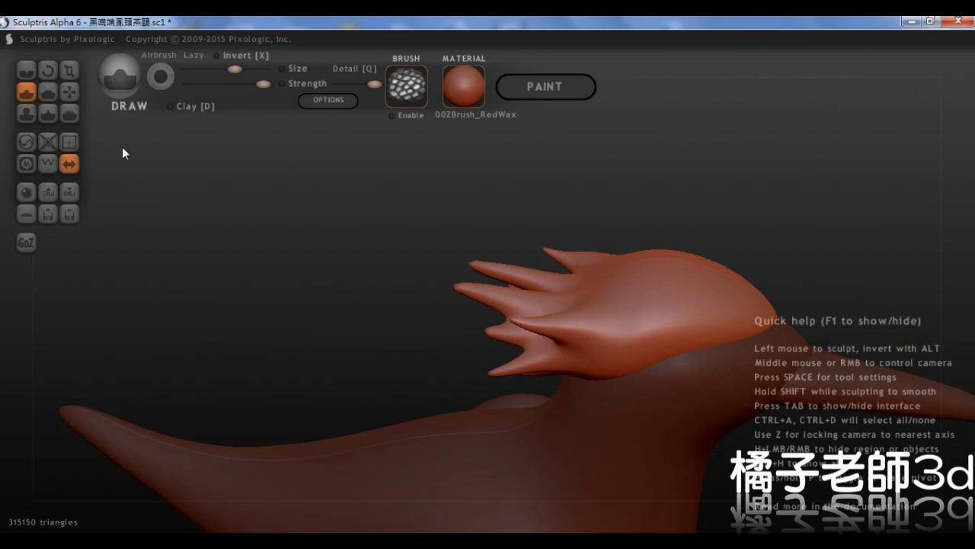
Step: Switch to Grab with the wireframe shown, lower the brush strength and smooth the first crest spikes
{"action": "left_click", "coordinate": [69, 91]}
{"action": "scroll", "coordinate": [576, 280], "scroll_direction": "up", "scroll_amount": 3}
{"action": "scroll", "coordinate": [669, 269], "scroll_direction": "down", "scroll_amount": 4}
{"action": "middle_click_drag", "start_coordinate": [669, 269], "coordinate": [478, 218]}
{"action": "left_click", "coordinate": [49, 158]}
{"action": "scroll", "coordinate": [364, 261], "scroll_direction": "up", "scroll_amount": 2}
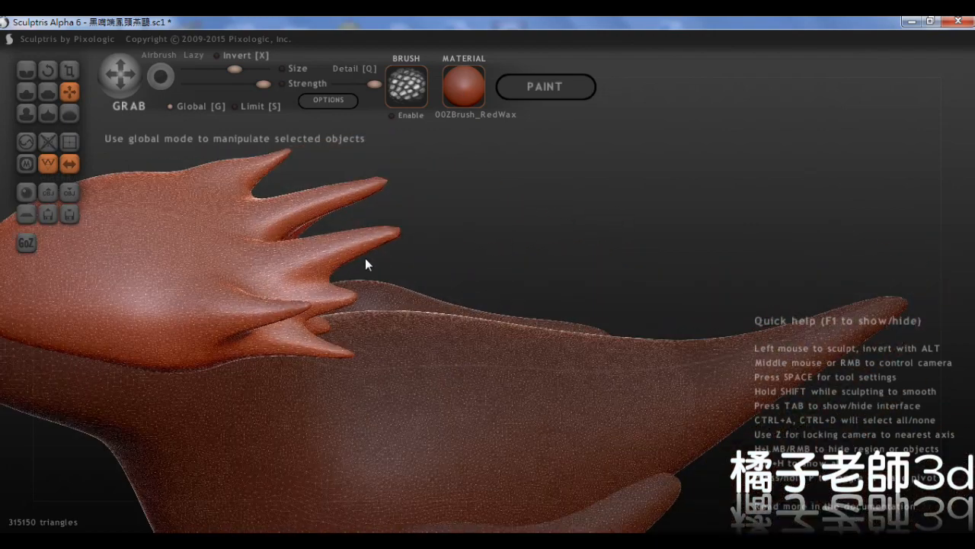
{"action": "left_click_drag", "start_coordinate": [218, 80], "coordinate": [195, 83]}
{"action": "scroll", "coordinate": [385, 239], "scroll_direction": "up", "scroll_amount": 2}
{"action": "left_click", "coordinate": [333, 221]}
{"action": "left_click", "coordinate": [192, 314]}
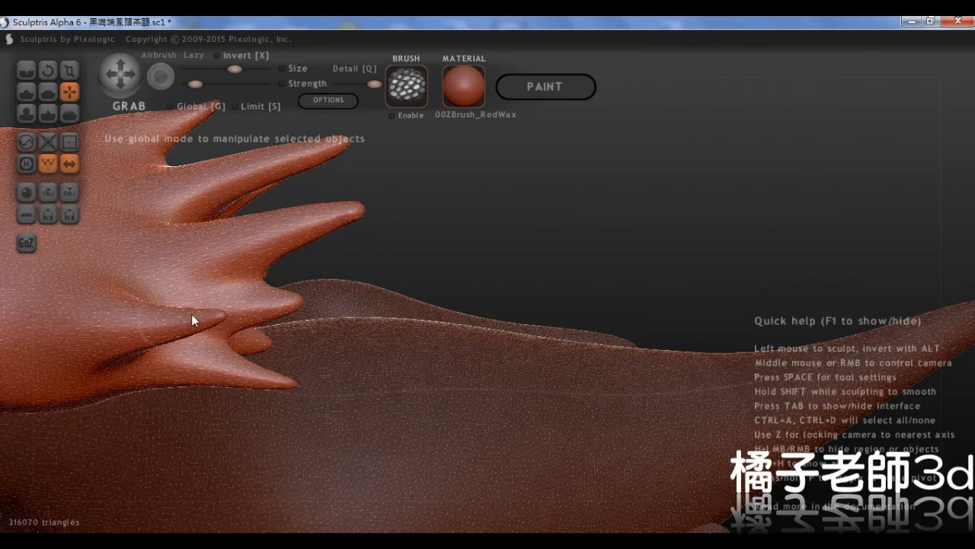
Step: Reduce the brush size and smooth the remaining crest spikes to refine their mesh
{"action": "scroll", "coordinate": [197, 169], "scroll_direction": "up", "scroll_amount": 1}
{"action": "left_click_drag", "start_coordinate": [226, 70], "coordinate": [215, 70]}
{"action": "scroll", "coordinate": [330, 217], "scroll_direction": "down", "scroll_amount": 2}
{"action": "left_click", "coordinate": [312, 204]}
{"action": "left_click", "coordinate": [276, 315]}
{"action": "left_click", "coordinate": [316, 309]}
{"action": "left_click", "coordinate": [349, 351]}
{"action": "left_click", "coordinate": [338, 300]}
{"action": "left_click", "coordinate": [304, 229]}
{"action": "left_click", "coordinate": [278, 323]}
{"action": "scroll", "coordinate": [278, 322], "scroll_direction": "down", "scroll_amount": 3}
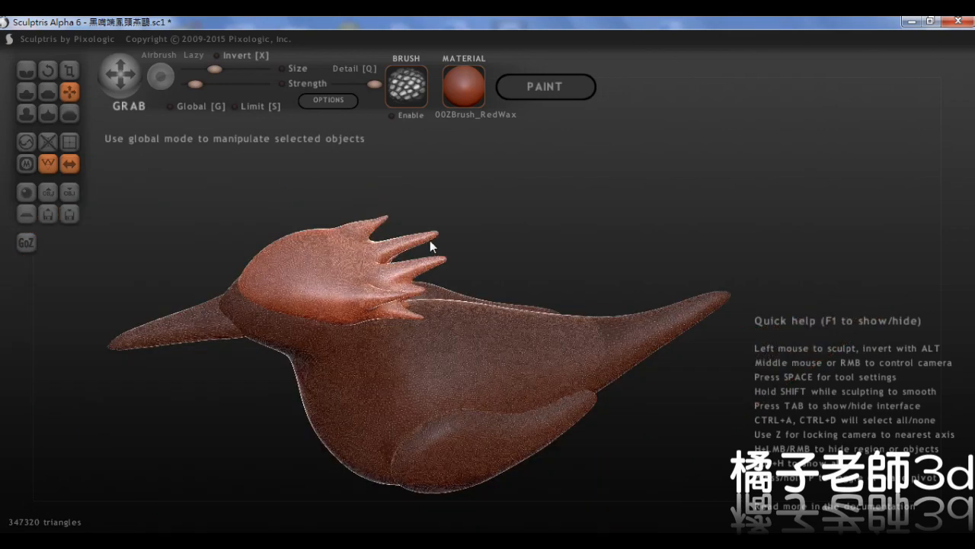
Step: Raise the brush strength and size and pull the tips of two upper crest spikes farther backward
{"action": "scroll", "coordinate": [430, 240], "scroll_direction": "up", "scroll_amount": 3}
{"action": "left_click", "coordinate": [261, 84]}
{"action": "left_click", "coordinate": [228, 70]}
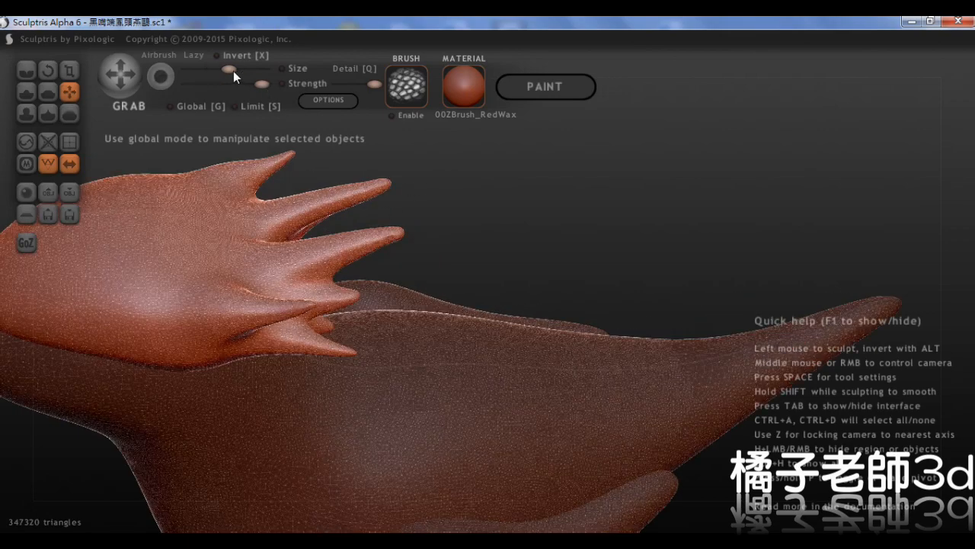
{"action": "scroll", "coordinate": [363, 183], "scroll_direction": "up", "scroll_amount": 2}
{"action": "left_click_drag", "start_coordinate": [326, 167], "coordinate": [342, 159]}
{"action": "left_click_drag", "start_coordinate": [354, 221], "coordinate": [378, 208]}
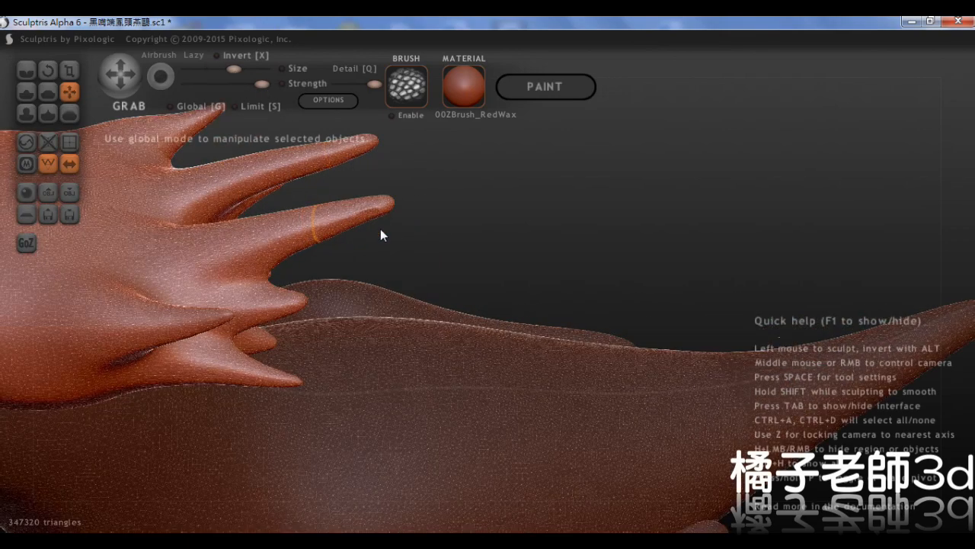
Step: Clear the crest-only selection and hide the wireframe on the bird
{"action": "scroll", "coordinate": [310, 275], "scroll_direction": "down", "scroll_amount": 1}
{"action": "scroll", "coordinate": [311, 279], "scroll_direction": "down", "scroll_amount": 3}
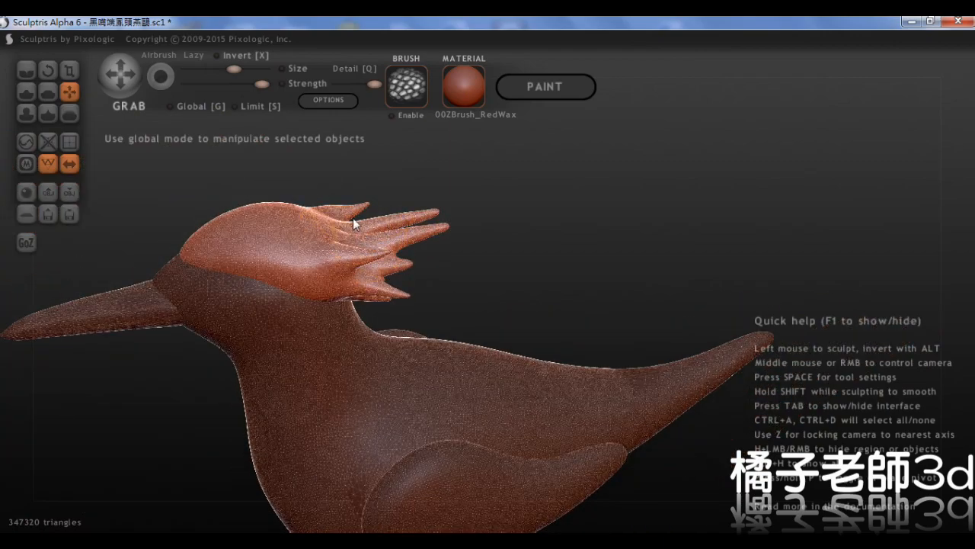
{"action": "middle_click_drag", "start_coordinate": [353, 218], "coordinate": [578, 280]}
{"action": "scroll", "coordinate": [577, 281], "scroll_direction": "down", "scroll_amount": 3}
{"action": "left_click", "coordinate": [478, 355], "text": "ctrl"}
{"action": "scroll", "coordinate": [478, 356], "scroll_direction": "up", "scroll_amount": 2}
{"action": "left_click", "coordinate": [50, 165]}
{"action": "mouse_move", "coordinate": [770, 386]}
{"action": "middle_mouse_down"}
{"action": "mouse_move", "coordinate": [659, 392]}
{"action": "mouse_move", "coordinate": [285, 317]}
{"action": "mouse_move", "coordinate": [322, 312]}
{"action": "middle_mouse_up"}
{"action": "scroll", "coordinate": [658, 392], "scroll_direction": "up", "scroll_amount": 2}
{"action": "scroll", "coordinate": [285, 317], "scroll_direction": "down", "scroll_amount": 2}
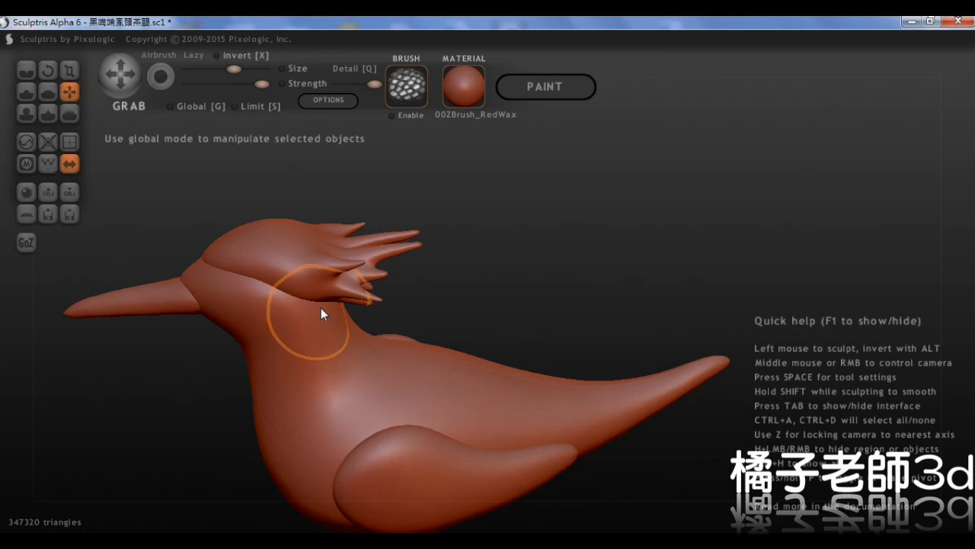
{"action": "mouse_move", "coordinate": [239, 327]}
{"action": "middle_mouse_down"}
{"action": "mouse_move", "coordinate": [300, 331]}
{"action": "mouse_move", "coordinate": [246, 311]}
{"action": "middle_mouse_up"}
{"action": "scroll", "coordinate": [246, 312], "scroll_direction": "up", "scroll_amount": 3}
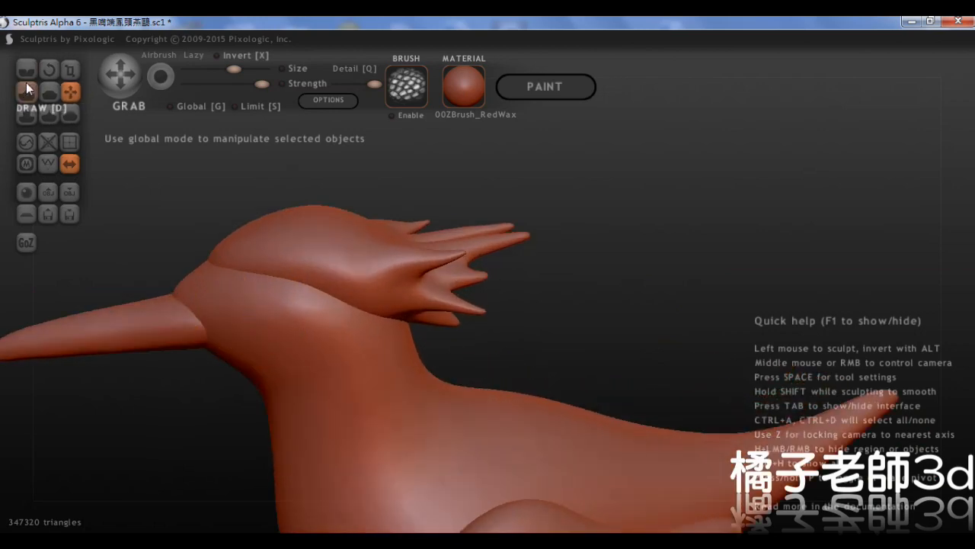
Step: Select the body and carve a crease behind the beak's base using Crease with reduced size and strength
{"action": "left_click", "coordinate": [68, 211]}
{"action": "left_click", "coordinate": [355, 349]}
{"action": "left_click", "coordinate": [518, 285]}
{"action": "left_click", "coordinate": [26, 70]}
{"action": "left_click", "coordinate": [214, 84]}
{"action": "left_click", "coordinate": [219, 69]}
{"action": "scroll", "coordinate": [396, 288], "scroll_direction": "up", "scroll_amount": 3}
{"action": "left_click", "coordinate": [426, 316], "text": "ctrl"}
{"action": "left_click_drag", "start_coordinate": [239, 284], "coordinate": [268, 307]}
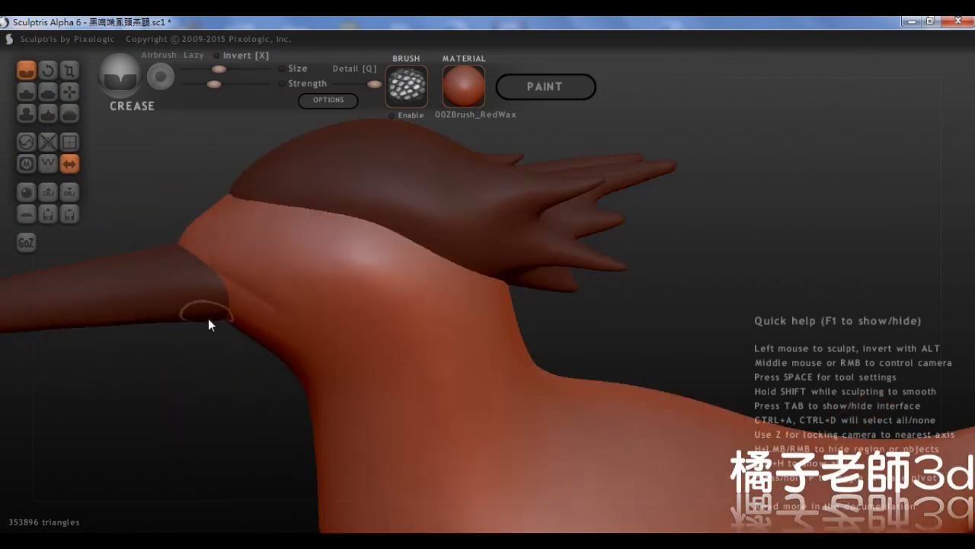
Step: Extend and deepen the crease running from the corner of the beak onto the cheek
{"action": "middle_click_drag", "start_coordinate": [213, 314], "coordinate": [224, 310]}
{"action": "left_click", "coordinate": [224, 310], "text": "ctrl"}
{"action": "left_click", "coordinate": [248, 312], "text": "ctrl"}
{"action": "left_click_drag", "start_coordinate": [228, 315], "coordinate": [281, 298]}
{"action": "mouse_move", "coordinate": [281, 298]}
{"action": "middle_mouse_down"}
{"action": "mouse_move", "coordinate": [233, 278]}
{"action": "mouse_move", "coordinate": [271, 276]}
{"action": "middle_mouse_up"}
{"action": "left_click_drag", "start_coordinate": [223, 300], "coordinate": [289, 292]}
Step: Build up the end of the tail with the Draw brush to make its tip thicker
{"action": "mouse_move", "coordinate": [292, 291]}
{"action": "middle_mouse_down"}
{"action": "mouse_move", "coordinate": [299, 308]}
{"action": "mouse_move", "coordinate": [335, 281]}
{"action": "mouse_move", "coordinate": [371, 293]}
{"action": "mouse_move", "coordinate": [321, 302]}
{"action": "mouse_move", "coordinate": [401, 353]}
{"action": "mouse_move", "coordinate": [489, 268]}
{"action": "middle_mouse_up"}
{"action": "scroll", "coordinate": [367, 333], "scroll_direction": "down", "scroll_amount": 3}
{"action": "scroll", "coordinate": [346, 295], "scroll_direction": "up", "scroll_amount": 2}
{"action": "middle_click_drag", "start_coordinate": [462, 235], "coordinate": [259, 252]}
{"action": "left_click", "coordinate": [73, 97]}
{"action": "middle_click_drag", "start_coordinate": [374, 277], "coordinate": [162, 52]}
{"action": "key", "text": "d"}
{"action": "mouse_move", "coordinate": [166, 189]}
{"action": "middle_mouse_down"}
{"action": "mouse_move", "coordinate": [350, 267]}
{"action": "mouse_move", "coordinate": [427, 262]}
{"action": "mouse_move", "coordinate": [521, 206]}
{"action": "middle_mouse_up"}
{"action": "key", "text": "ctrl+z"}
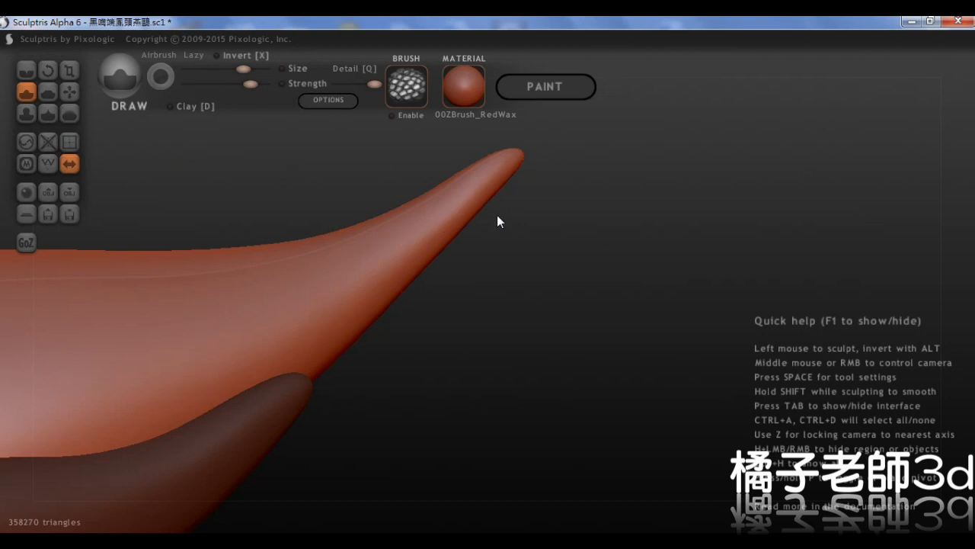
{"action": "mouse_move", "coordinate": [447, 264]}
{"action": "left_mouse_down"}
{"action": "mouse_move", "coordinate": [468, 211]}
{"action": "mouse_move", "coordinate": [508, 187]}
{"action": "mouse_move", "coordinate": [451, 239]}
{"action": "mouse_move", "coordinate": [467, 242]}
{"action": "mouse_move", "coordinate": [425, 271]}
{"action": "mouse_move", "coordinate": [520, 180]}
{"action": "left_mouse_up"}
{"action": "mouse_move", "coordinate": [520, 180]}
{"action": "middle_mouse_down"}
{"action": "mouse_move", "coordinate": [454, 256]}
{"action": "mouse_move", "coordinate": [476, 237]}
{"action": "middle_mouse_up"}
Step: Switch to Grab and pull the sides of the tail tip outward to widen the tail end
{"action": "left_click", "coordinate": [69, 92]}
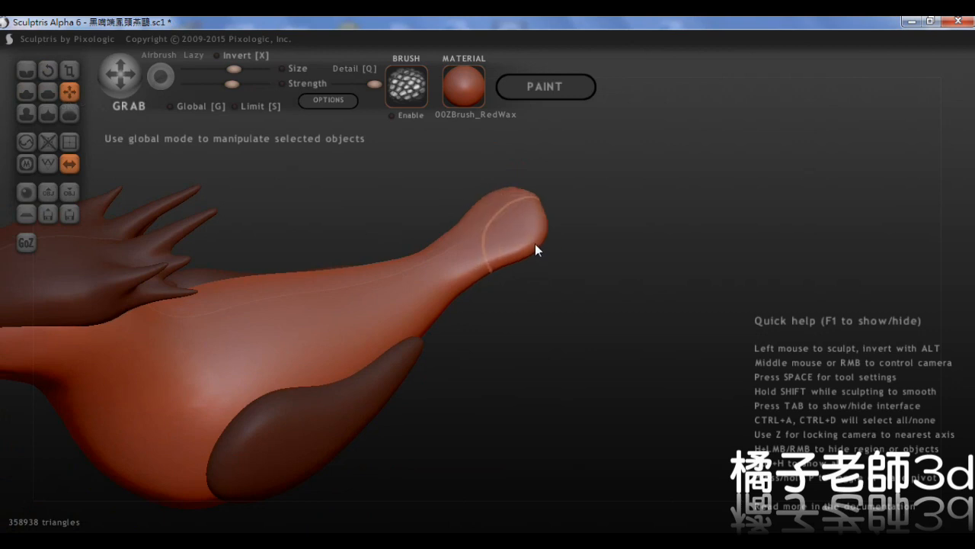
{"action": "left_click_drag", "start_coordinate": [536, 244], "coordinate": [536, 195]}
{"action": "middle_click_drag", "start_coordinate": [536, 195], "coordinate": [581, 271]}
{"action": "left_click_drag", "start_coordinate": [586, 276], "coordinate": [620, 280]}
{"action": "middle_click_drag", "start_coordinate": [620, 280], "coordinate": [587, 225]}
{"action": "middle_click_drag", "start_coordinate": [558, 260], "coordinate": [531, 235]}
{"action": "left_click", "coordinate": [559, 231]}
{"action": "left_click_drag", "start_coordinate": [558, 230], "coordinate": [604, 218]}
{"action": "middle_click_drag", "start_coordinate": [604, 217], "coordinate": [586, 346]}
Step: Pull the outer corners of the tail end into two prongs to form a forked tail
{"action": "left_click_drag", "start_coordinate": [585, 346], "coordinate": [537, 331]}
{"action": "middle_click_drag", "start_coordinate": [537, 332], "coordinate": [262, 261]}
{"action": "left_click_drag", "start_coordinate": [262, 265], "coordinate": [245, 267]}
{"action": "middle_click_drag", "start_coordinate": [245, 267], "coordinate": [475, 386]}
{"action": "mouse_move", "coordinate": [475, 387]}
{"action": "left_mouse_down"}
{"action": "mouse_move", "coordinate": [496, 266]}
{"action": "mouse_move", "coordinate": [496, 337]}
{"action": "mouse_move", "coordinate": [475, 440]}
{"action": "mouse_move", "coordinate": [481, 381]}
{"action": "left_mouse_up"}
{"action": "mouse_move", "coordinate": [481, 381]}
{"action": "middle_mouse_down"}
{"action": "mouse_move", "coordinate": [508, 383]}
{"action": "mouse_move", "coordinate": [376, 338]}
{"action": "mouse_move", "coordinate": [289, 332]}
{"action": "middle_mouse_up"}
{"action": "scroll", "coordinate": [272, 315], "scroll_direction": "up", "scroll_amount": 3}
{"action": "middle_click_drag", "start_coordinate": [415, 313], "coordinate": [457, 393]}
{"action": "left_click_drag", "start_coordinate": [272, 358], "coordinate": [307, 370]}
{"action": "scroll", "coordinate": [381, 319], "scroll_direction": "down", "scroll_amount": 2}
{"action": "middle_click_drag", "start_coordinate": [306, 370], "coordinate": [503, 455]}
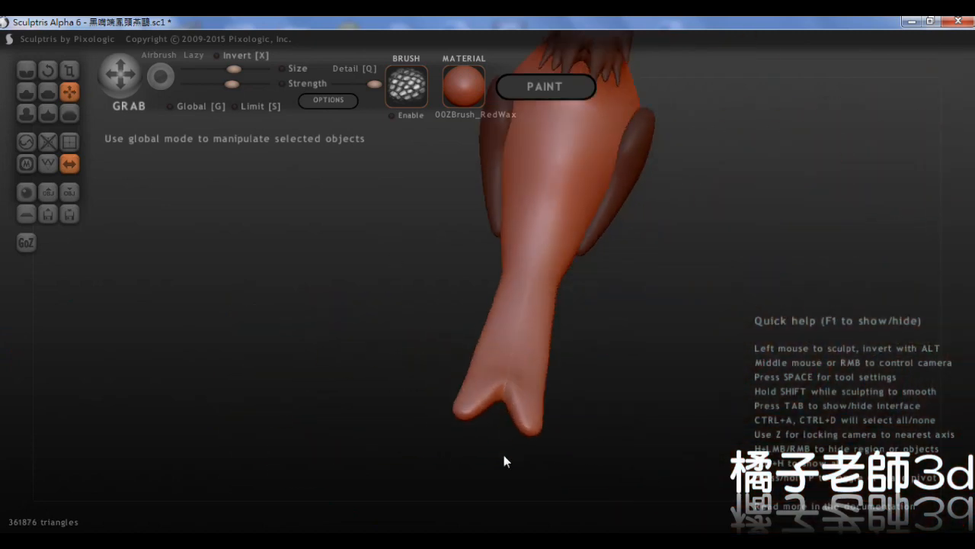
Step: Lengthen the two tail prongs and reshape the notch between them with Grab
{"action": "scroll", "coordinate": [541, 381], "scroll_direction": "up", "scroll_amount": 3}
{"action": "middle_click_drag", "start_coordinate": [552, 368], "coordinate": [467, 356]}
{"action": "left_click_drag", "start_coordinate": [463, 394], "coordinate": [446, 381]}
{"action": "left_click_drag", "start_coordinate": [516, 350], "coordinate": [508, 335]}
{"action": "middle_click_drag", "start_coordinate": [507, 335], "coordinate": [535, 294]}
{"action": "left_click_drag", "start_coordinate": [535, 294], "coordinate": [519, 283]}
{"action": "mouse_move", "coordinate": [412, 367]}
{"action": "middle_mouse_down"}
{"action": "mouse_move", "coordinate": [388, 334]}
{"action": "mouse_move", "coordinate": [412, 370]}
{"action": "middle_mouse_up"}
{"action": "left_click_drag", "start_coordinate": [412, 370], "coordinate": [407, 390]}
{"action": "middle_click_drag", "start_coordinate": [408, 390], "coordinate": [440, 417]}
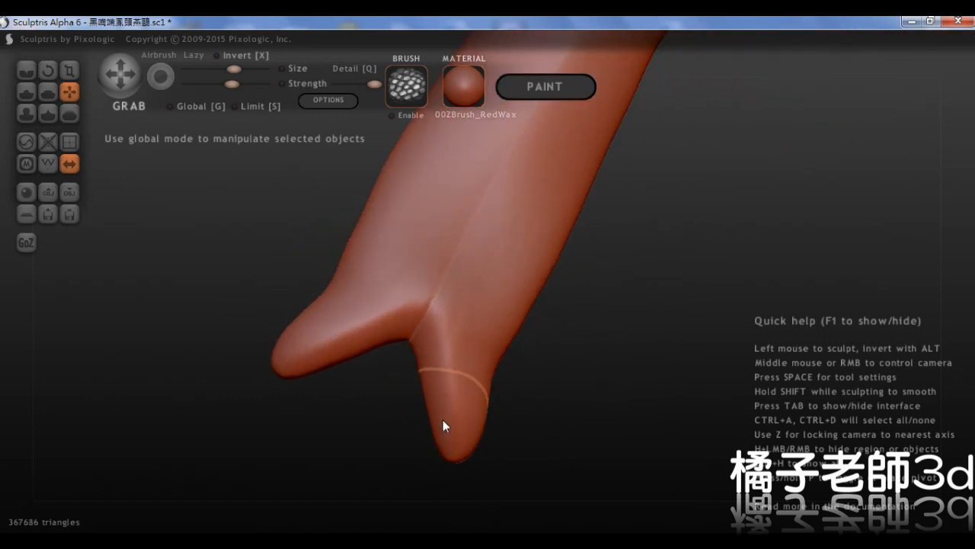
Step: Slim the tail prongs and spread them farther apart into a wider fork
{"action": "left_click_drag", "start_coordinate": [439, 418], "coordinate": [431, 414]}
{"action": "middle_click_drag", "start_coordinate": [431, 415], "coordinate": [439, 394]}
{"action": "left_click_drag", "start_coordinate": [439, 394], "coordinate": [444, 374]}
{"action": "left_click_drag", "start_coordinate": [495, 343], "coordinate": [486, 333]}
{"action": "middle_click_drag", "start_coordinate": [485, 335], "coordinate": [449, 346]}
{"action": "left_click_drag", "start_coordinate": [448, 346], "coordinate": [459, 358]}
{"action": "mouse_move", "coordinate": [459, 358]}
{"action": "middle_mouse_down"}
{"action": "mouse_move", "coordinate": [503, 309]}
{"action": "mouse_move", "coordinate": [488, 283]}
{"action": "mouse_move", "coordinate": [520, 302]}
{"action": "mouse_move", "coordinate": [573, 286]}
{"action": "middle_mouse_up"}
{"action": "left_click_drag", "start_coordinate": [573, 286], "coordinate": [534, 284]}
{"action": "mouse_move", "coordinate": [534, 283]}
{"action": "middle_mouse_down"}
{"action": "mouse_move", "coordinate": [493, 313]}
{"action": "mouse_move", "coordinate": [483, 344]}
{"action": "mouse_move", "coordinate": [496, 366]}
{"action": "mouse_move", "coordinate": [503, 320]}
{"action": "mouse_move", "coordinate": [586, 263]}
{"action": "middle_mouse_up"}
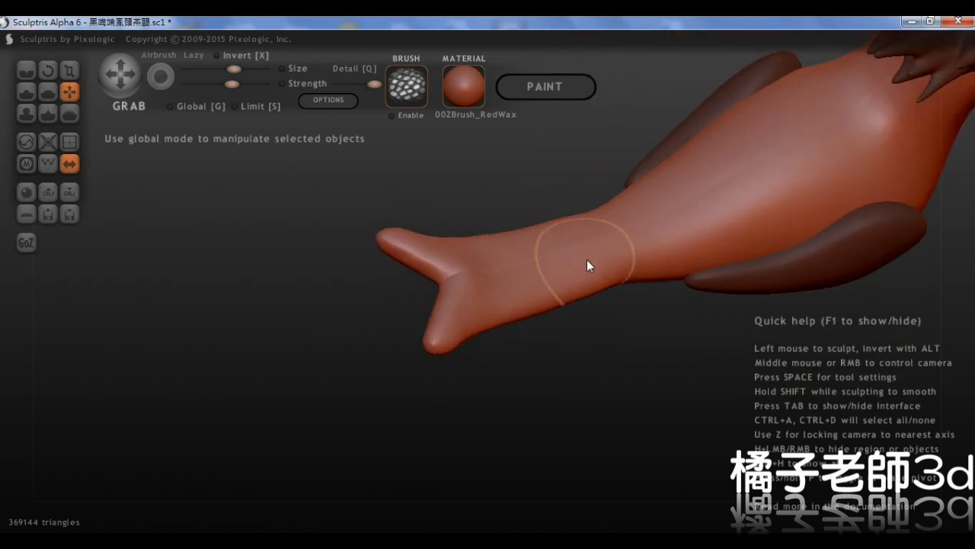
Step: Nudge the tips of the tail fork slightly with Grab to refine the tail's side profile
{"action": "middle_click_drag", "start_coordinate": [460, 246], "coordinate": [461, 280]}
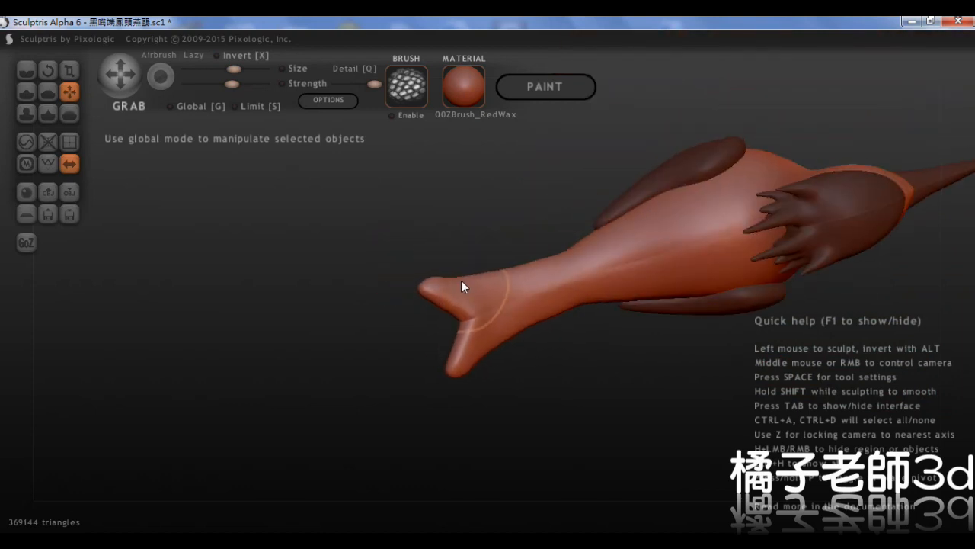
{"action": "mouse_move", "coordinate": [470, 322]}
{"action": "middle_mouse_down"}
{"action": "mouse_move", "coordinate": [487, 262]}
{"action": "mouse_move", "coordinate": [465, 233]}
{"action": "mouse_move", "coordinate": [542, 233]}
{"action": "mouse_move", "coordinate": [474, 220]}
{"action": "mouse_move", "coordinate": [463, 182]}
{"action": "mouse_move", "coordinate": [450, 215]}
{"action": "middle_mouse_up"}
{"action": "left_click_drag", "start_coordinate": [450, 216], "coordinate": [441, 216]}
{"action": "mouse_move", "coordinate": [441, 215]}
{"action": "middle_mouse_down"}
{"action": "mouse_move", "coordinate": [568, 215]}
{"action": "mouse_move", "coordinate": [405, 249]}
{"action": "mouse_move", "coordinate": [441, 252]}
{"action": "mouse_move", "coordinate": [434, 245]}
{"action": "middle_mouse_up"}
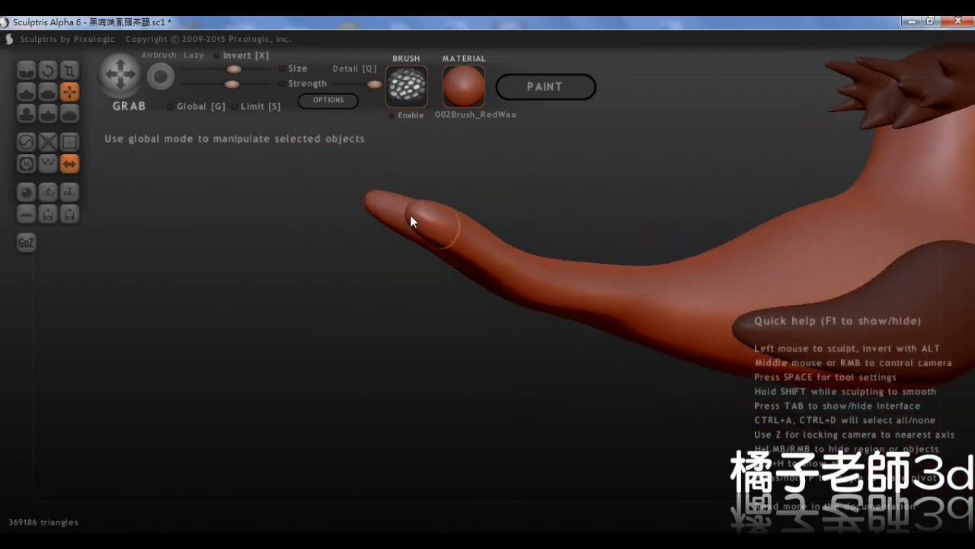
{"action": "mouse_move", "coordinate": [457, 233]}
{"action": "middle_mouse_down"}
{"action": "mouse_move", "coordinate": [399, 254]}
{"action": "mouse_move", "coordinate": [597, 236]}
{"action": "mouse_move", "coordinate": [580, 287]}
{"action": "mouse_move", "coordinate": [607, 267]}
{"action": "mouse_move", "coordinate": [525, 188]}
{"action": "mouse_move", "coordinate": [459, 244]}
{"action": "mouse_move", "coordinate": [479, 385]}
{"action": "middle_mouse_up"}
{"action": "scroll", "coordinate": [479, 380], "scroll_direction": "down", "scroll_amount": 3}
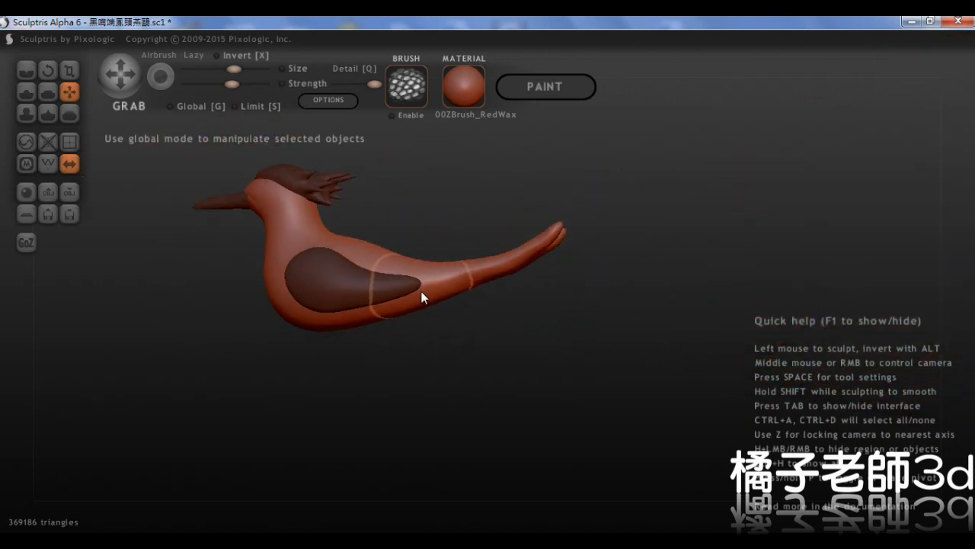
Step: Select the pair of wings for editing
{"action": "scroll", "coordinate": [421, 292], "scroll_direction": "up", "scroll_amount": 3}
{"action": "left_click", "coordinate": [371, 280]}
{"action": "scroll", "coordinate": [371, 280], "scroll_direction": "up", "scroll_amount": 3}
{"action": "left_click_drag", "start_coordinate": [310, 290], "coordinate": [481, 240]}
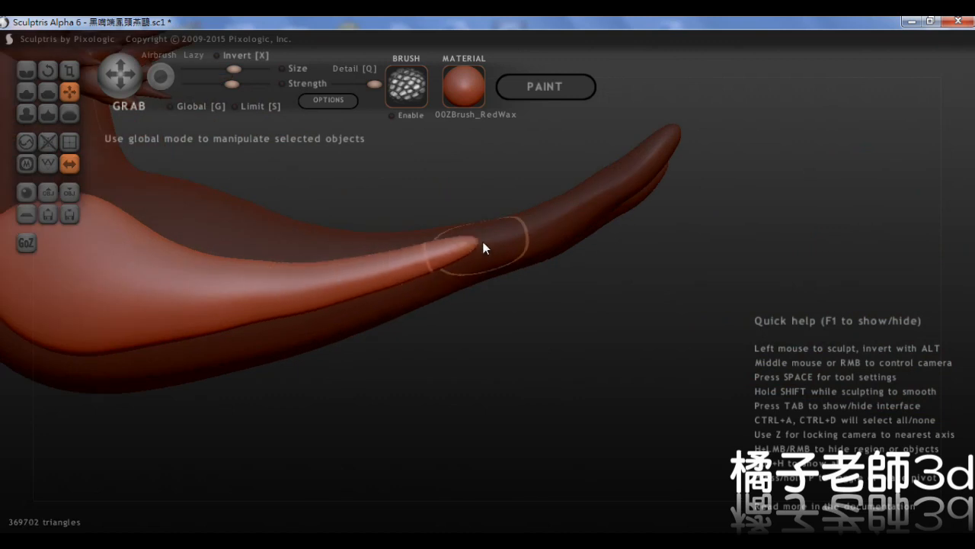
{"action": "scroll", "coordinate": [398, 292], "scroll_direction": "down", "scroll_amount": 3}
{"action": "key", "text": "ctrl+z"}
{"action": "scroll", "coordinate": [405, 331], "scroll_direction": "up", "scroll_amount": 3}
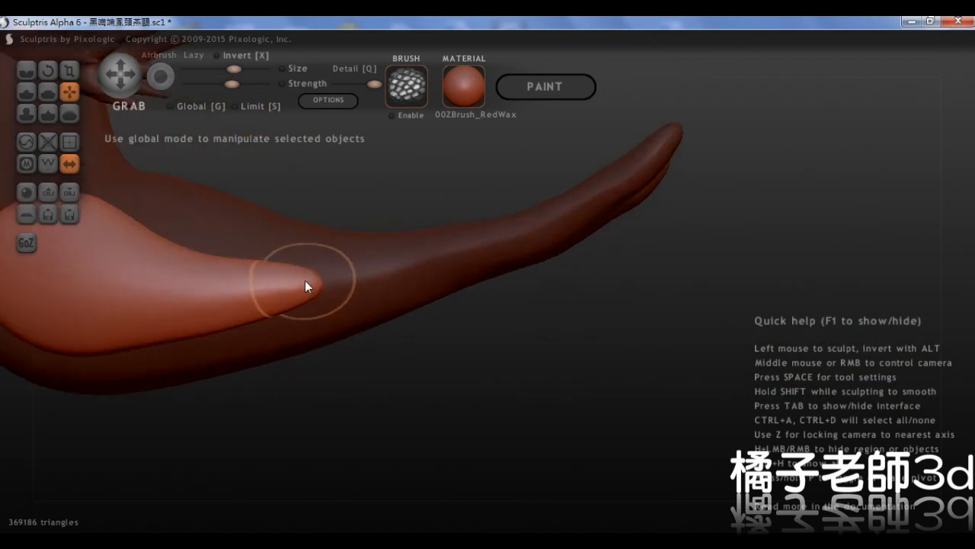
Step: Pull the wing tips slightly backward along the body with Grab
{"action": "scroll", "coordinate": [305, 281], "scroll_direction": "down", "scroll_amount": 2}
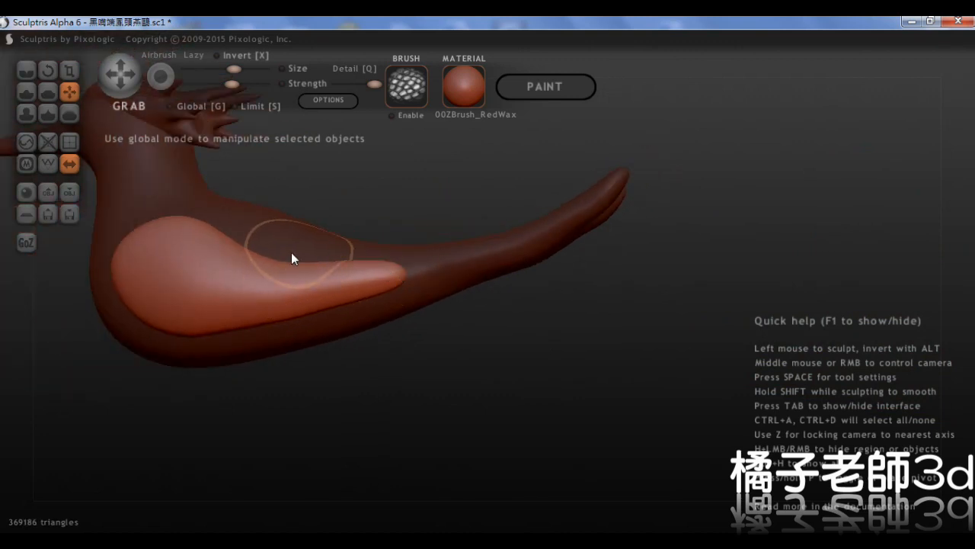
{"action": "left_click_drag", "start_coordinate": [291, 258], "coordinate": [403, 280]}
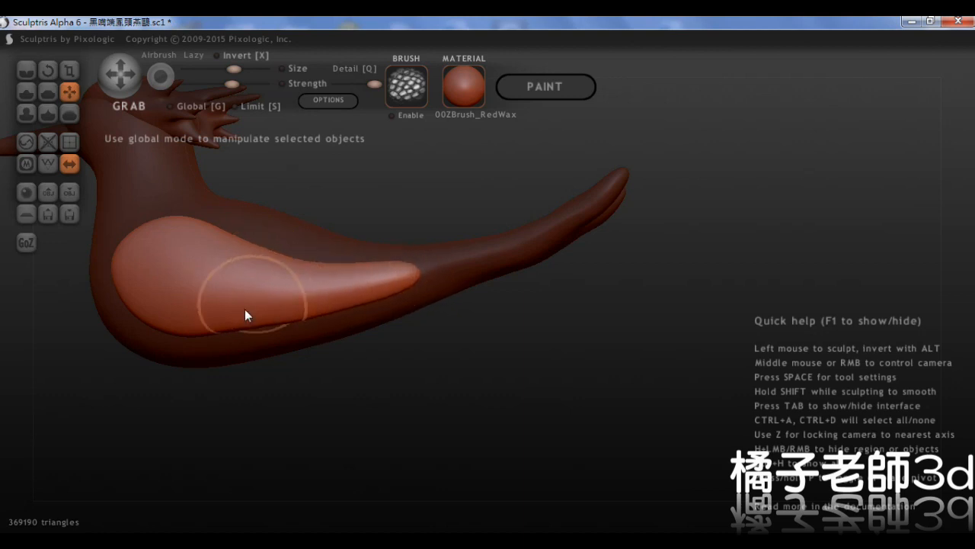
{"action": "scroll", "coordinate": [374, 299], "scroll_direction": "down", "scroll_amount": 5}
{"action": "mouse_move", "coordinate": [518, 282]}
{"action": "right_mouse_down"}
{"action": "mouse_move", "coordinate": [419, 272]}
{"action": "mouse_move", "coordinate": [435, 266]}
{"action": "right_mouse_up"}
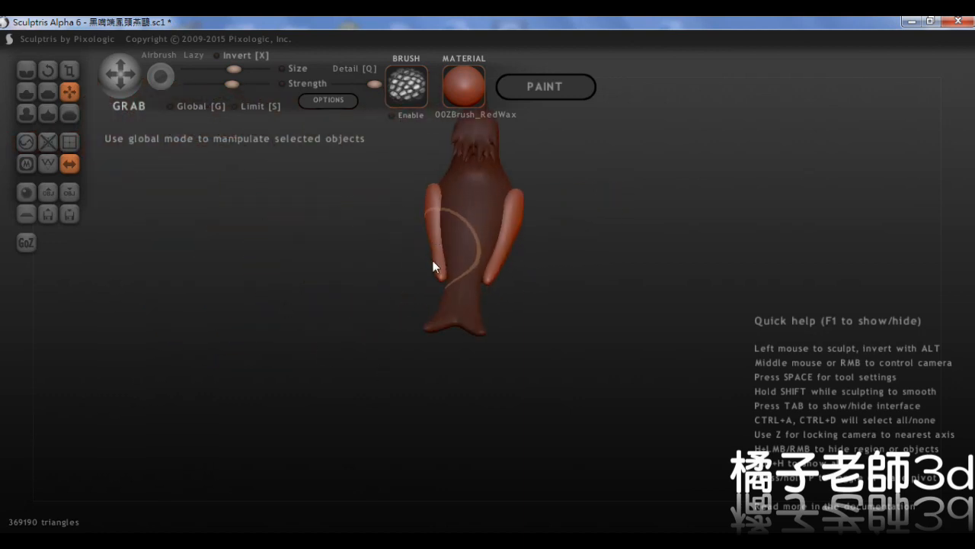
{"action": "scroll", "coordinate": [447, 284], "scroll_direction": "up", "scroll_amount": 4}
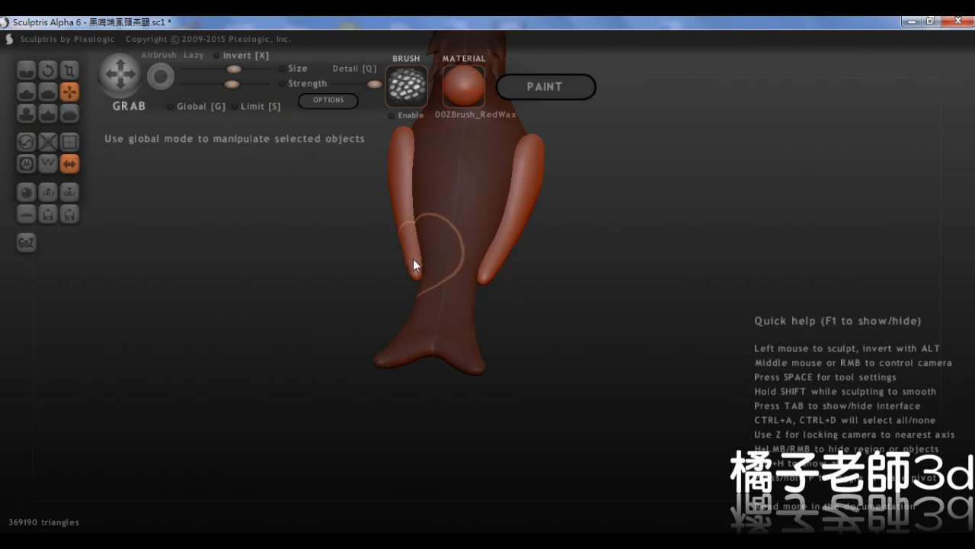
Step: Examine the wings and the overall silhouette from behind and from the opposite side
{"action": "mouse_move", "coordinate": [424, 279]}
{"action": "right_mouse_down"}
{"action": "mouse_move", "coordinate": [482, 293]}
{"action": "mouse_move", "coordinate": [529, 381]}
{"action": "right_mouse_up"}
{"action": "scroll", "coordinate": [500, 322], "scroll_direction": "down", "scroll_amount": 4}
{"action": "right_click_drag", "start_coordinate": [496, 320], "coordinate": [601, 272]}
{"action": "key", "text": "z"}
{"action": "scroll", "coordinate": [579, 383], "scroll_direction": "up", "scroll_amount": 5}
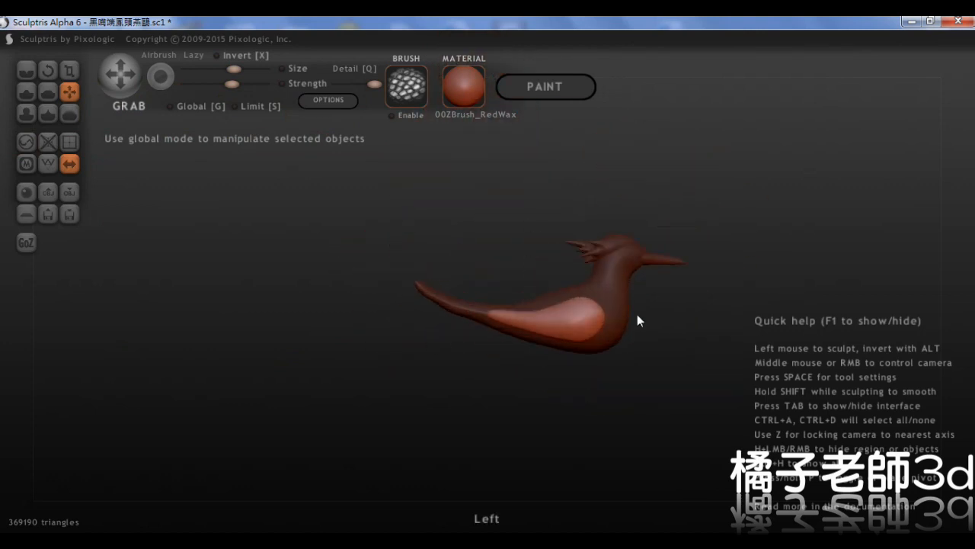
{"action": "scroll", "coordinate": [610, 328], "scroll_direction": "down", "scroll_amount": 1}
{"action": "left_click", "coordinate": [520, 344]}
{"action": "right_click_drag", "start_coordinate": [520, 345], "coordinate": [518, 318]}
{"action": "scroll", "coordinate": [517, 316], "scroll_direction": "up", "scroll_amount": 1}
{"action": "scroll", "coordinate": [543, 313], "scroll_direction": "up", "scroll_amount": 3}
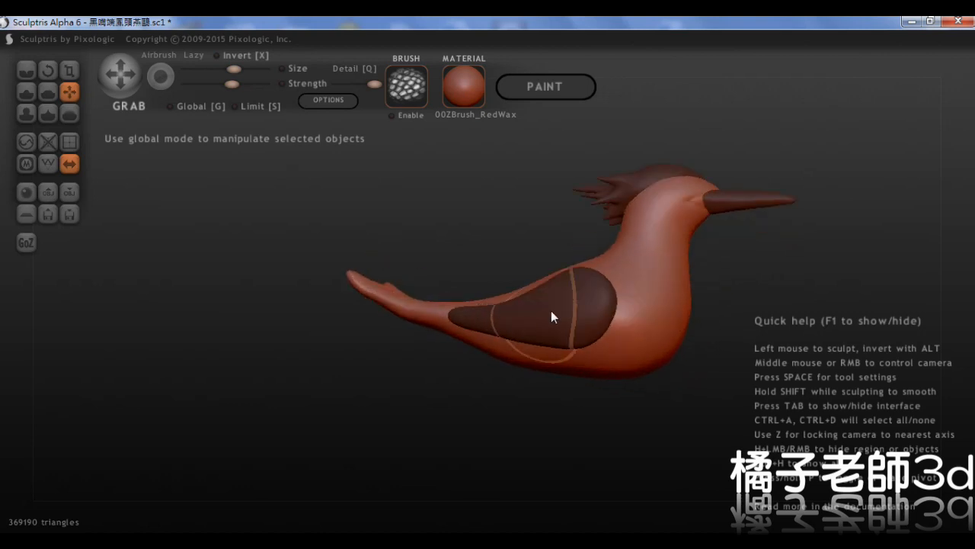
Step: Pull the rear corners of the beak backward onto the cheeks with Grab
{"action": "right_click_drag", "start_coordinate": [551, 310], "coordinate": [436, 259]}
{"action": "scroll", "coordinate": [416, 226], "scroll_direction": "up", "scroll_amount": 5}
{"action": "right_click_drag", "start_coordinate": [416, 226], "coordinate": [395, 227]}
{"action": "left_click_drag", "start_coordinate": [377, 227], "coordinate": [398, 225]}
{"action": "right_click_drag", "start_coordinate": [398, 225], "coordinate": [386, 200]}
{"action": "left_click_drag", "start_coordinate": [386, 201], "coordinate": [422, 205]}
{"action": "right_click_drag", "start_coordinate": [412, 208], "coordinate": [433, 272]}
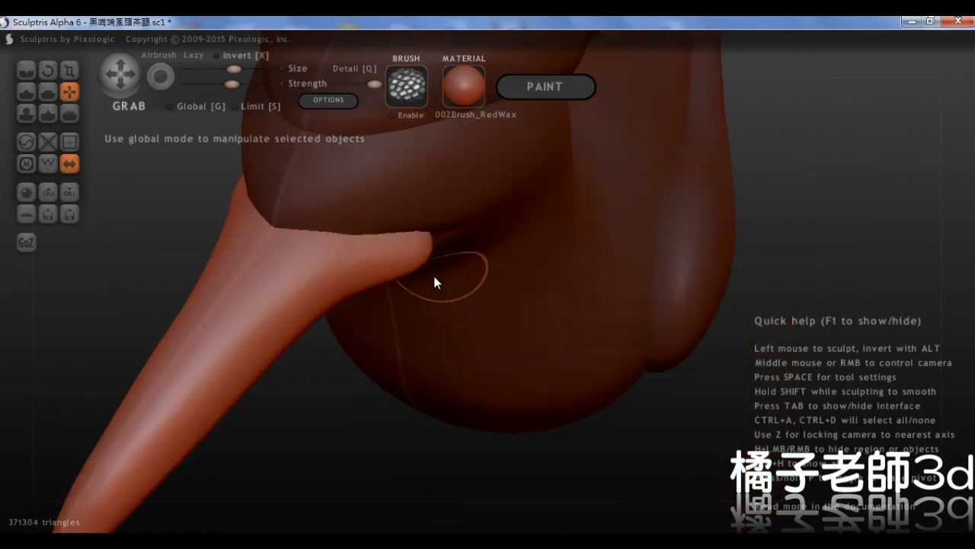
Step: Refine the beak's rear corners into pointed ends that sit against the cheeks
{"action": "left_click_drag", "start_coordinate": [414, 257], "coordinate": [426, 242]}
{"action": "mouse_move", "coordinate": [427, 242]}
{"action": "right_mouse_down"}
{"action": "mouse_move", "coordinate": [397, 236]}
{"action": "mouse_move", "coordinate": [479, 311]}
{"action": "mouse_move", "coordinate": [441, 311]}
{"action": "mouse_move", "coordinate": [356, 243]}
{"action": "mouse_move", "coordinate": [353, 223]}
{"action": "right_mouse_up"}
{"action": "scroll", "coordinate": [459, 261], "scroll_direction": "up", "scroll_amount": 3}
{"action": "left_click_drag", "start_coordinate": [451, 238], "coordinate": [480, 237]}
{"action": "right_click_drag", "start_coordinate": [480, 244], "coordinate": [341, 196]}
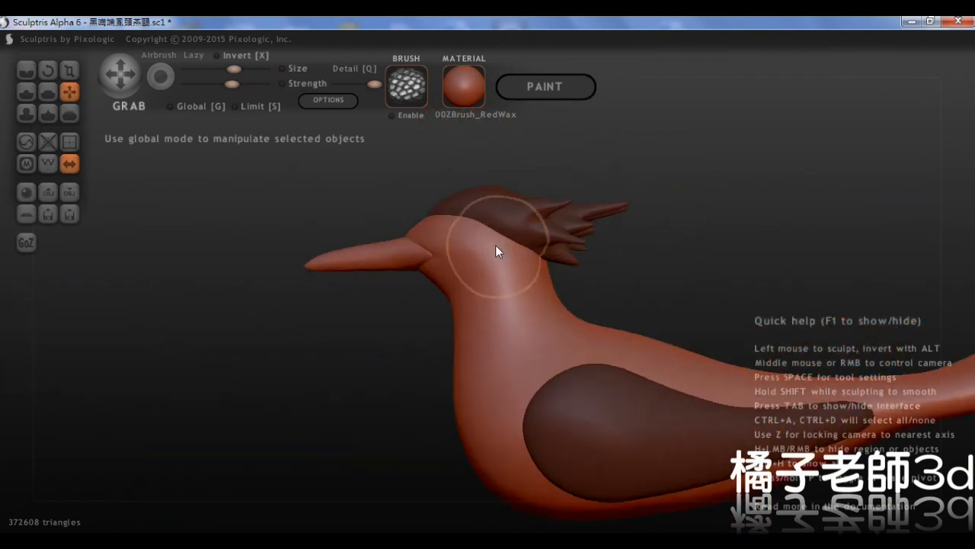
Step: Make the body the only selected object and set Crease to a lower strength and smaller size
{"action": "scroll", "coordinate": [496, 245], "scroll_direction": "up", "scroll_amount": 3}
{"action": "scroll", "coordinate": [589, 262], "scroll_direction": "down", "scroll_amount": 3}
{"action": "key", "text": "ctrl+a"}
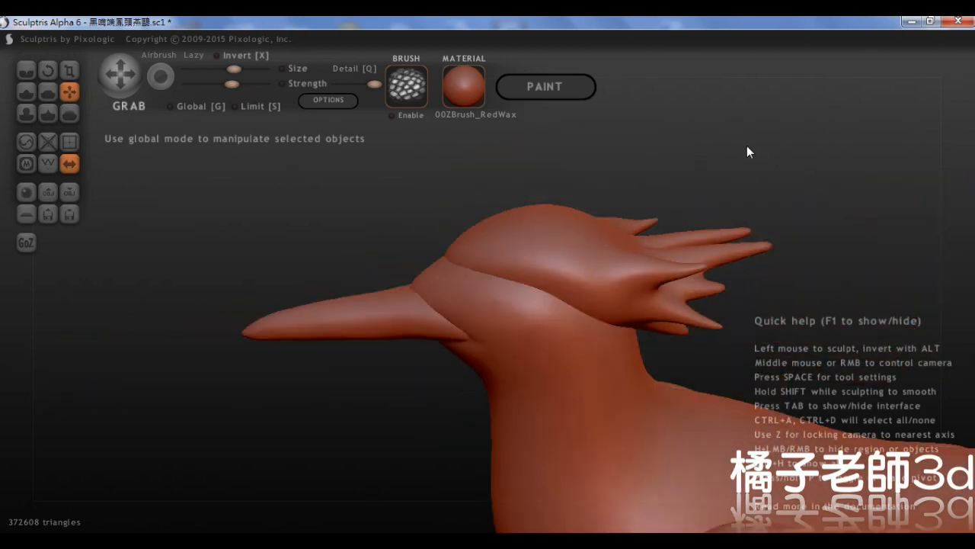
{"action": "key", "text": "ctrl+d"}
{"action": "left_click", "coordinate": [29, 79]}
{"action": "left_click", "coordinate": [498, 305], "text": "ctrl"}
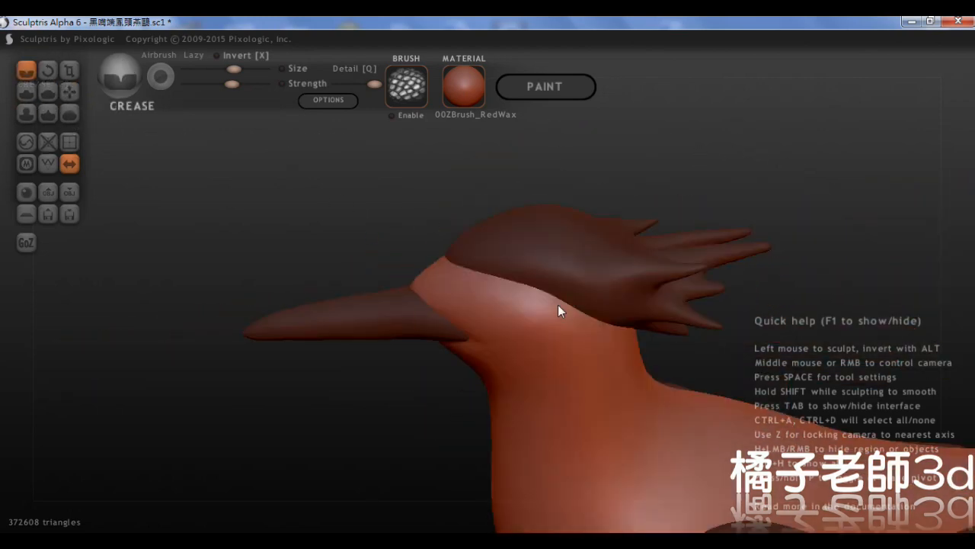
{"action": "scroll", "coordinate": [493, 286], "scroll_direction": "up", "scroll_amount": 4}
{"action": "left_click_drag", "start_coordinate": [225, 81], "coordinate": [208, 83]}
{"action": "left_click", "coordinate": [218, 70]}
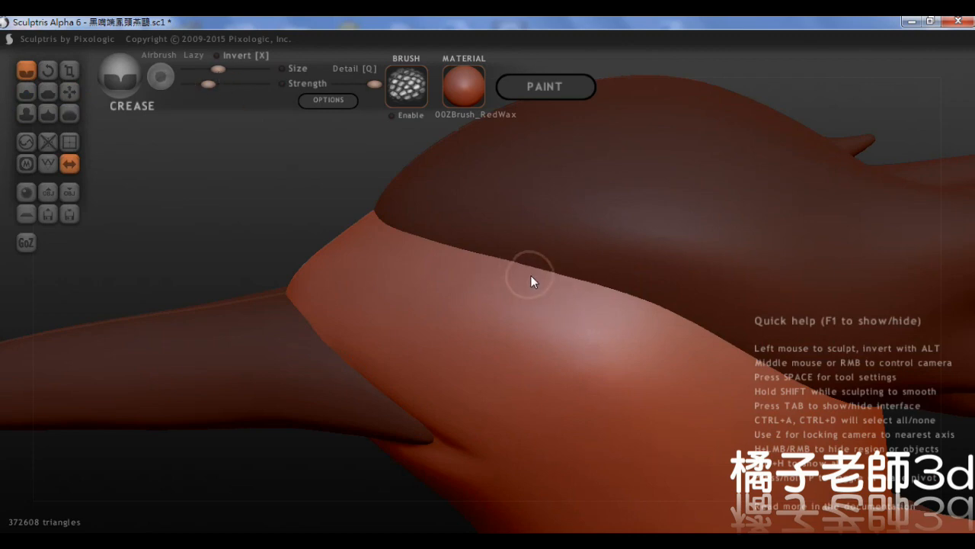
{"action": "mouse_move", "coordinate": [551, 292]}
{"action": "left_mouse_down"}
{"action": "mouse_move", "coordinate": [533, 299]}
{"action": "mouse_move", "coordinate": [557, 300]}
{"action": "left_mouse_up"}
{"action": "mouse_move", "coordinate": [612, 398]}
{"action": "right_mouse_down", "text": "ctrl"}
{"action": "mouse_move", "coordinate": [595, 328]}
{"action": "mouse_move", "coordinate": [756, 358]}
{"action": "right_mouse_up", "text": "ctrl"}
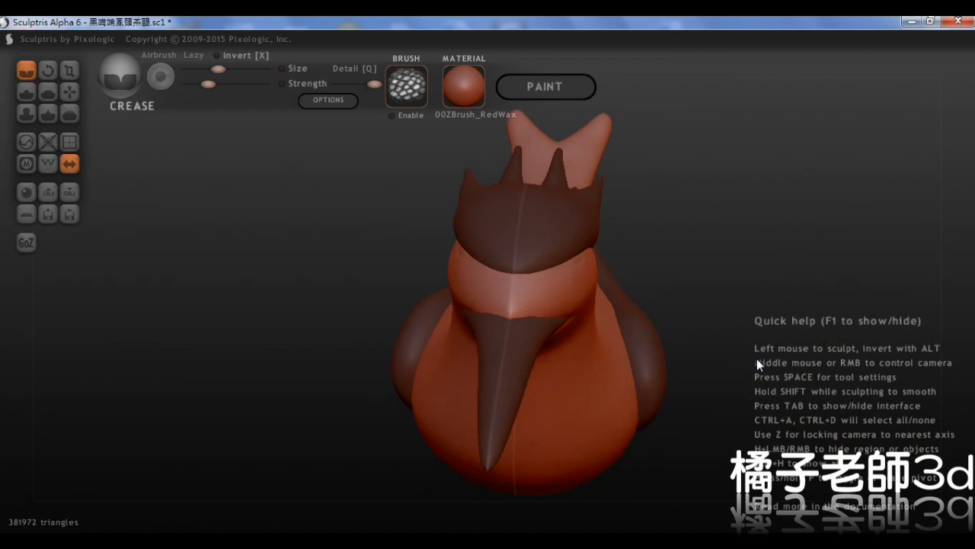
{"action": "right_click_drag", "start_coordinate": [707, 329], "coordinate": [621, 355]}
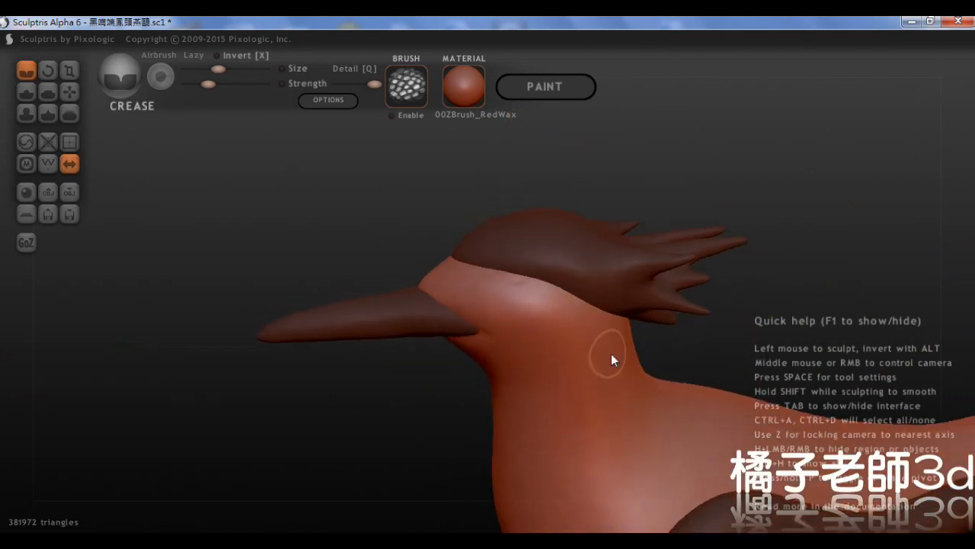
{"action": "key", "text": "ctrl+z"}
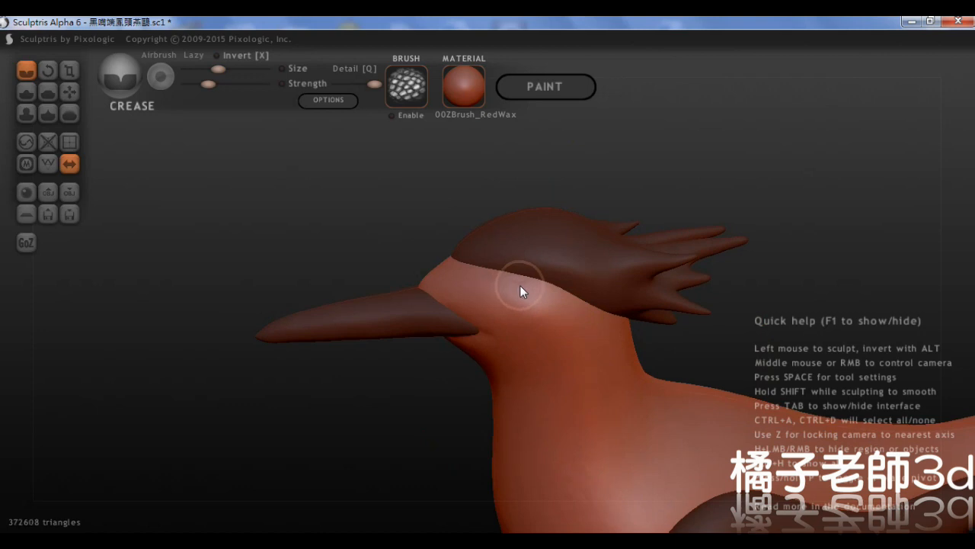
Step: Try dimpling the head below the crest's edge with Crease, raise the brush strength and undo the last stroke
{"action": "left_click", "coordinate": [535, 279]}
{"action": "right_click_drag", "start_coordinate": [791, 219], "coordinate": [656, 242]}
{"action": "right_click_drag", "start_coordinate": [601, 211], "coordinate": [647, 247]}
{"action": "left_click", "coordinate": [619, 236]}
{"action": "left_click", "coordinate": [618, 238]}
{"action": "left_click", "coordinate": [235, 84]}
{"action": "scroll", "coordinate": [619, 231], "scroll_direction": "up", "scroll_amount": 1}
{"action": "right_click_drag", "start_coordinate": [619, 231], "coordinate": [482, 305]}
{"action": "scroll", "coordinate": [482, 306], "scroll_direction": "up", "scroll_amount": 1}
{"action": "key", "text": "ctrl+z"}
Step: Enlarge the Crease brush and make small dents for the eyes on the sides of the head
{"action": "left_click", "coordinate": [235, 71]}
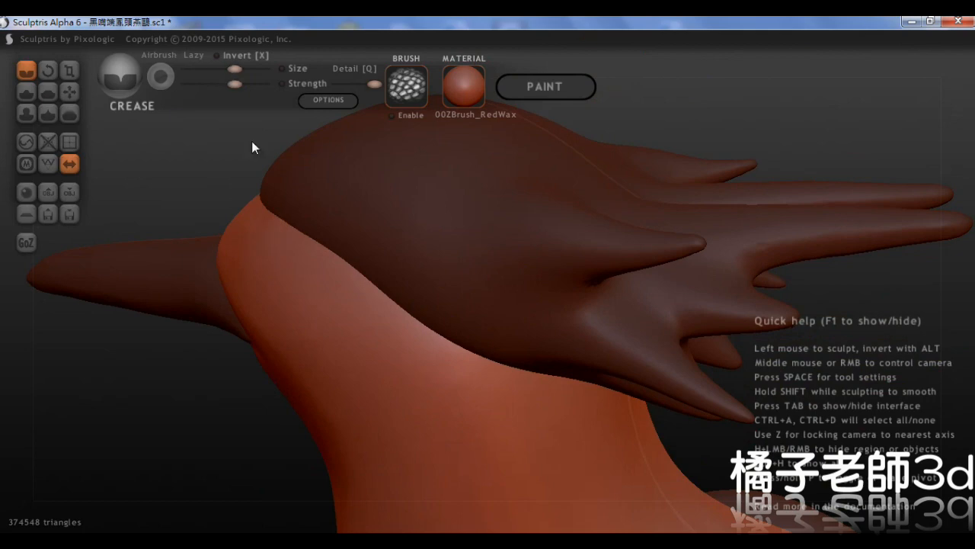
{"action": "scroll", "coordinate": [291, 243], "scroll_direction": "up", "scroll_amount": 1}
{"action": "right_click_drag", "start_coordinate": [291, 243], "coordinate": [232, 174]}
{"action": "scroll", "coordinate": [232, 174], "scroll_direction": "down", "scroll_amount": 3}
{"action": "scroll", "coordinate": [487, 349], "scroll_direction": "up", "scroll_amount": 2}
{"action": "key", "text": "ctrl+z"}
{"action": "right_click_drag", "start_coordinate": [420, 343], "coordinate": [515, 320]}
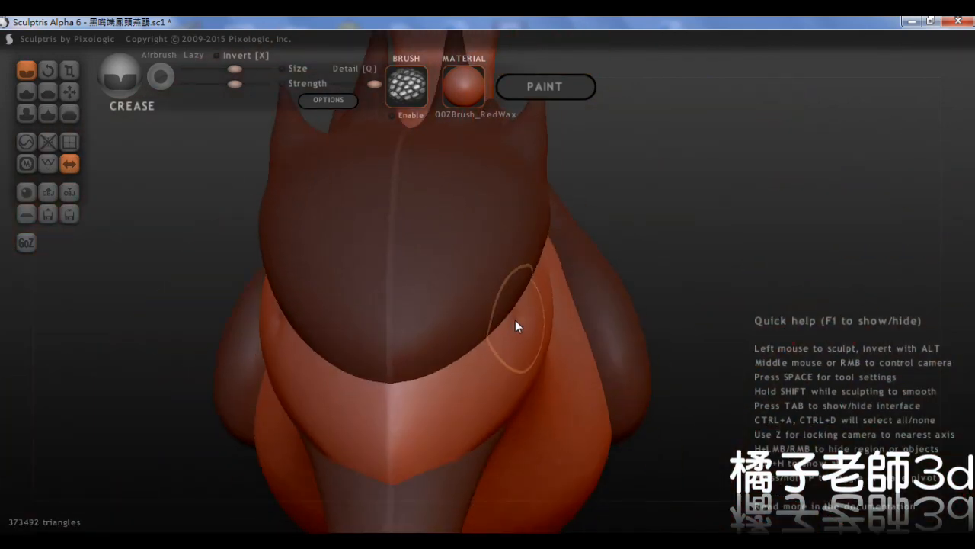
Step: Switch to Grab and pull the sides of the head outward beneath the crest's edge
{"action": "left_click", "coordinate": [69, 93]}
{"action": "right_click_drag", "start_coordinate": [516, 313], "coordinate": [421, 300]}
{"action": "right_click_drag", "start_coordinate": [470, 321], "coordinate": [553, 313]}
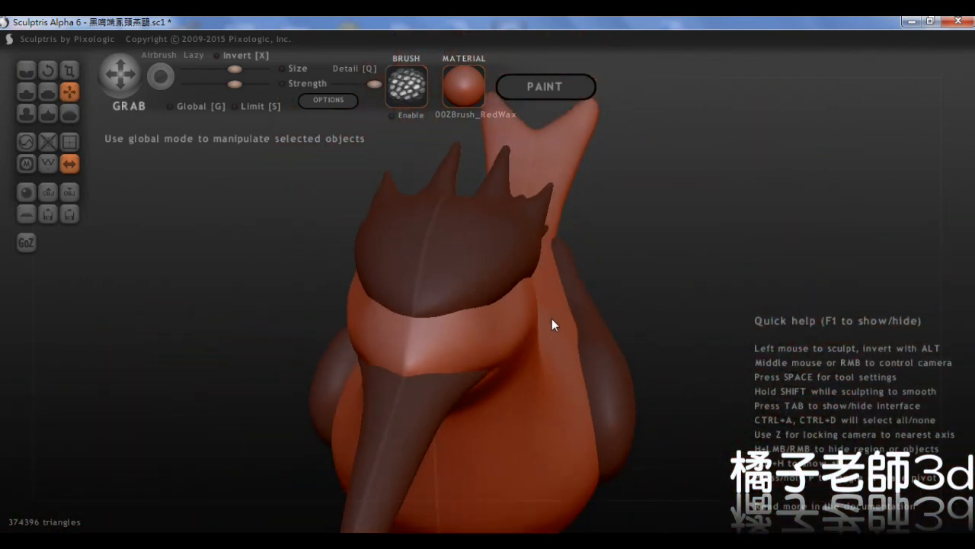
{"action": "scroll", "coordinate": [562, 367], "scroll_direction": "up", "scroll_amount": 2}
{"action": "scroll", "coordinate": [534, 314], "scroll_direction": "up", "scroll_amount": 2}
{"action": "right_click_drag", "start_coordinate": [534, 314], "coordinate": [546, 324]}
{"action": "left_click_drag", "start_coordinate": [546, 324], "coordinate": [559, 332]}
{"action": "mouse_move", "coordinate": [559, 332]}
{"action": "right_mouse_down"}
{"action": "mouse_move", "coordinate": [544, 397]}
{"action": "mouse_move", "coordinate": [488, 316]}
{"action": "mouse_move", "coordinate": [502, 358]}
{"action": "right_mouse_up"}
{"action": "scroll", "coordinate": [489, 317], "scroll_direction": "down", "scroll_amount": 3}
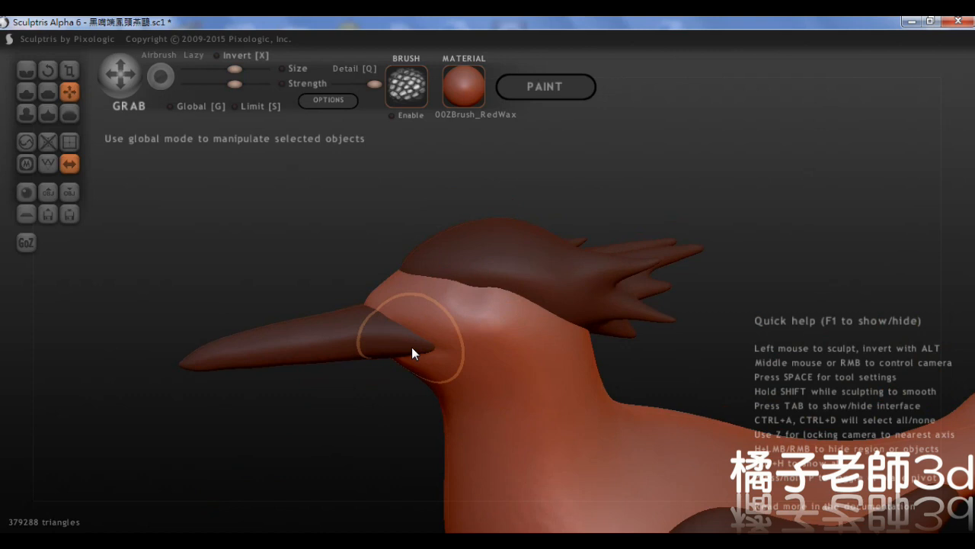
Step: Undo the last Grab stroke on the side of the head
{"action": "key", "text": "ctrl+z"}
{"action": "mouse_move", "coordinate": [538, 317]}
{"action": "right_mouse_down"}
{"action": "mouse_move", "coordinate": [708, 187]}
{"action": "mouse_move", "coordinate": [716, 211]}
{"action": "mouse_move", "coordinate": [823, 189]}
{"action": "mouse_move", "coordinate": [477, 226]}
{"action": "mouse_move", "coordinate": [425, 294]}
{"action": "right_mouse_up"}
{"action": "scroll", "coordinate": [425, 295], "scroll_direction": "up", "scroll_amount": 4}
{"action": "right_click_drag", "start_coordinate": [545, 367], "coordinate": [358, 344]}
{"action": "scroll", "coordinate": [359, 343], "scroll_direction": "up", "scroll_amount": 4}
{"action": "scroll", "coordinate": [359, 340], "scroll_direction": "down", "scroll_amount": 3}
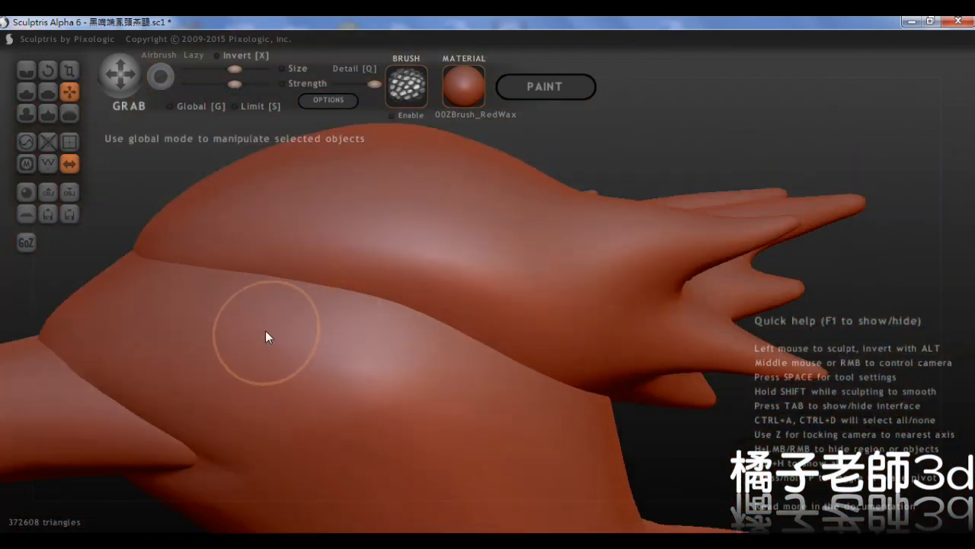
Step: Shrink the brush and mask an oval eye area on the side of the head just below the crest's edge
{"action": "mouse_move", "coordinate": [227, 69]}
{"action": "left_mouse_down"}
{"action": "mouse_move", "coordinate": [204, 70]}
{"action": "mouse_move", "coordinate": [221, 68]}
{"action": "left_mouse_up"}
{"action": "scroll", "coordinate": [367, 306], "scroll_direction": "down", "scroll_amount": 2}
{"action": "scroll", "coordinate": [376, 328], "scroll_direction": "up", "scroll_amount": 2}
{"action": "mouse_move", "coordinate": [306, 300]}
{"action": "left_mouse_down", "text": "ctrl"}
{"action": "mouse_move", "coordinate": [355, 316]}
{"action": "mouse_move", "coordinate": [305, 303]}
{"action": "mouse_move", "coordinate": [360, 304]}
{"action": "mouse_move", "coordinate": [285, 322]}
{"action": "mouse_move", "coordinate": [319, 327]}
{"action": "mouse_move", "coordinate": [355, 311]}
{"action": "mouse_move", "coordinate": [285, 327]}
{"action": "left_mouse_up", "text": "ctrl"}
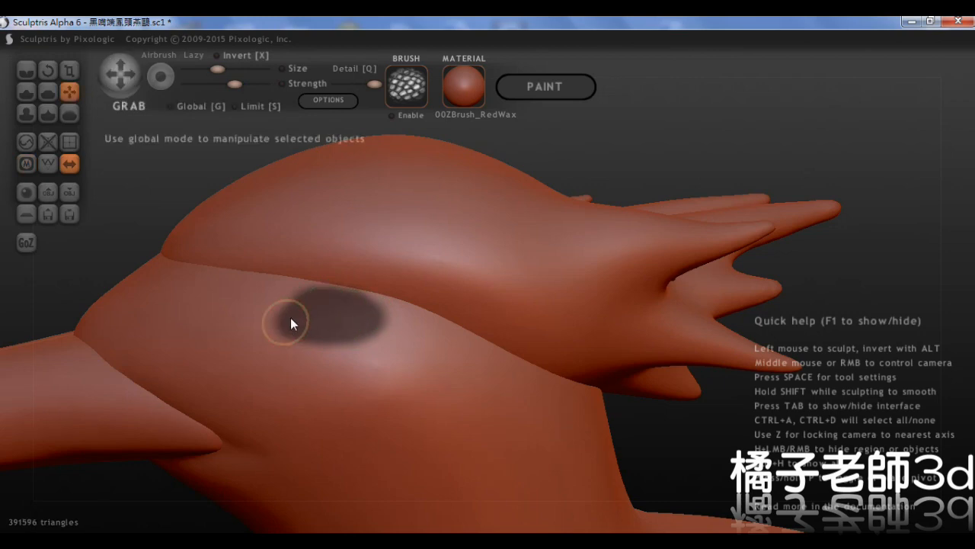
{"action": "left_click_drag", "start_coordinate": [343, 313], "coordinate": [375, 326], "text": "ctrl"}
{"action": "scroll", "coordinate": [527, 306], "scroll_direction": "down", "scroll_amount": 5}
{"action": "scroll", "coordinate": [373, 314], "scroll_direction": "up", "scroll_amount": 7}
{"action": "scroll", "coordinate": [435, 244], "scroll_direction": "down", "scroll_amount": 2}
{"action": "right_click_drag", "start_coordinate": [266, 395], "coordinate": [409, 319], "text": "alt"}
{"action": "scroll", "coordinate": [411, 292], "scroll_direction": "down", "scroll_amount": 4}
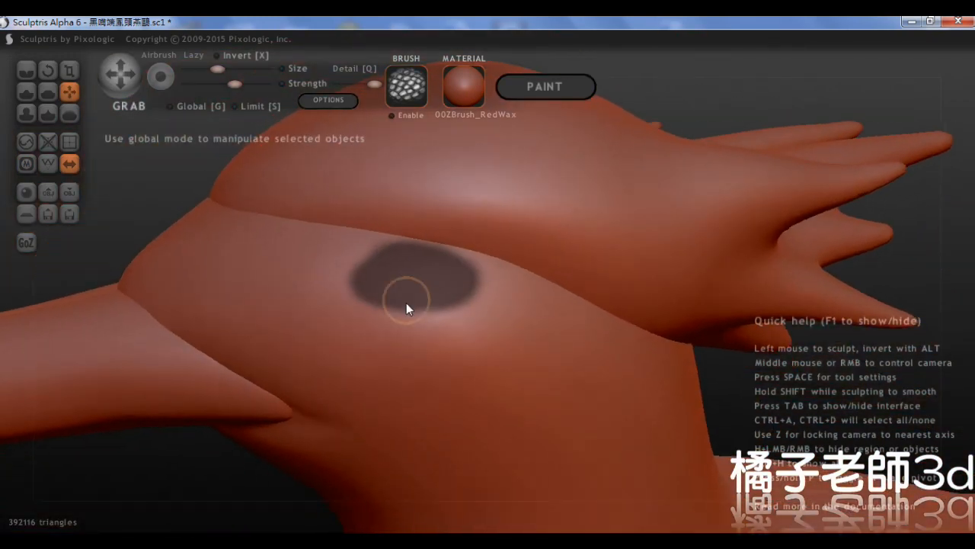
Step: Invert the mask and trim the edges of the unmasked eye area into a clean, pointed oval
{"action": "left_click_drag", "start_coordinate": [303, 213], "coordinate": [305, 240], "text": "ctrl"}
{"action": "key", "text": "ctrl+z"}
{"action": "left_click", "coordinate": [262, 208], "text": "ctrl"}
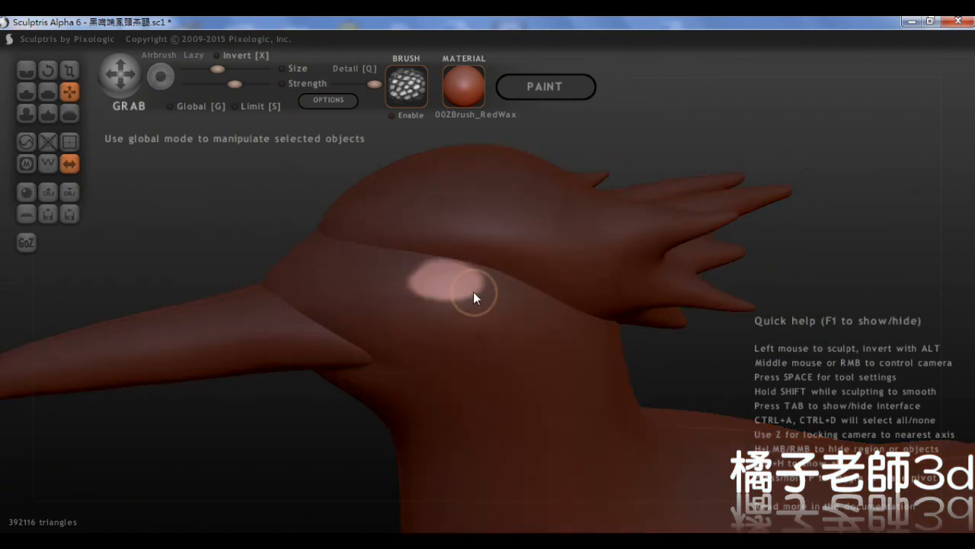
{"action": "scroll", "coordinate": [476, 299], "scroll_direction": "up", "scroll_amount": 4}
{"action": "mouse_move", "coordinate": [332, 236]}
{"action": "left_mouse_down"}
{"action": "mouse_move", "coordinate": [435, 216]}
{"action": "mouse_move", "coordinate": [461, 277]}
{"action": "left_mouse_up"}
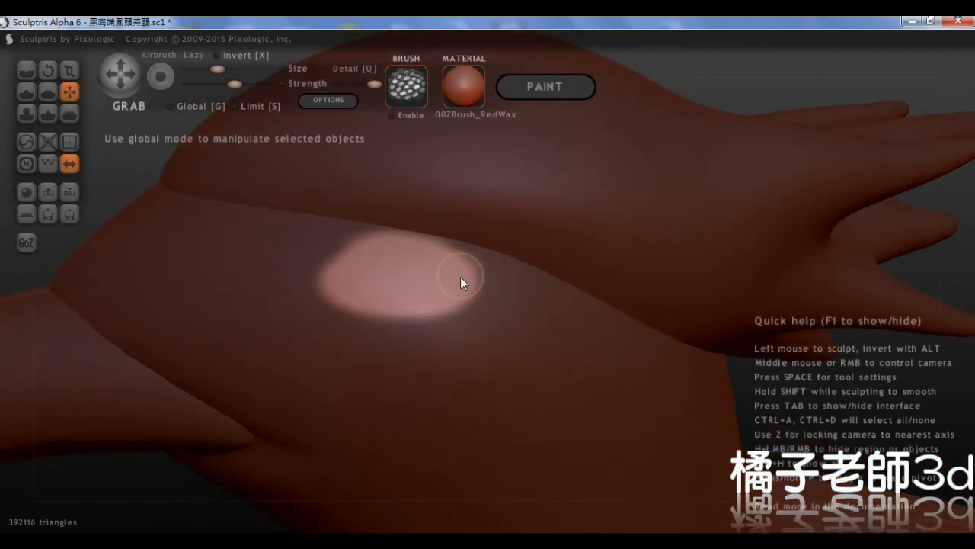
{"action": "mouse_move", "coordinate": [335, 244]}
{"action": "left_mouse_down", "text": "ctrl"}
{"action": "mouse_move", "coordinate": [433, 222]}
{"action": "mouse_move", "coordinate": [480, 236]}
{"action": "left_mouse_up", "text": "ctrl"}
{"action": "mouse_move", "coordinate": [516, 268]}
{"action": "left_mouse_down", "text": "ctrl"}
{"action": "mouse_move", "coordinate": [530, 271]}
{"action": "mouse_move", "coordinate": [403, 334]}
{"action": "mouse_move", "coordinate": [475, 294]}
{"action": "mouse_move", "coordinate": [316, 317]}
{"action": "mouse_move", "coordinate": [294, 309]}
{"action": "left_mouse_up", "text": "ctrl"}
{"action": "mouse_move", "coordinate": [312, 274]}
{"action": "left_mouse_down", "text": "ctrl"}
{"action": "mouse_move", "coordinate": [383, 246]}
{"action": "mouse_move", "coordinate": [348, 333]}
{"action": "mouse_move", "coordinate": [498, 290]}
{"action": "mouse_move", "coordinate": [311, 324]}
{"action": "left_mouse_up", "text": "ctrl"}
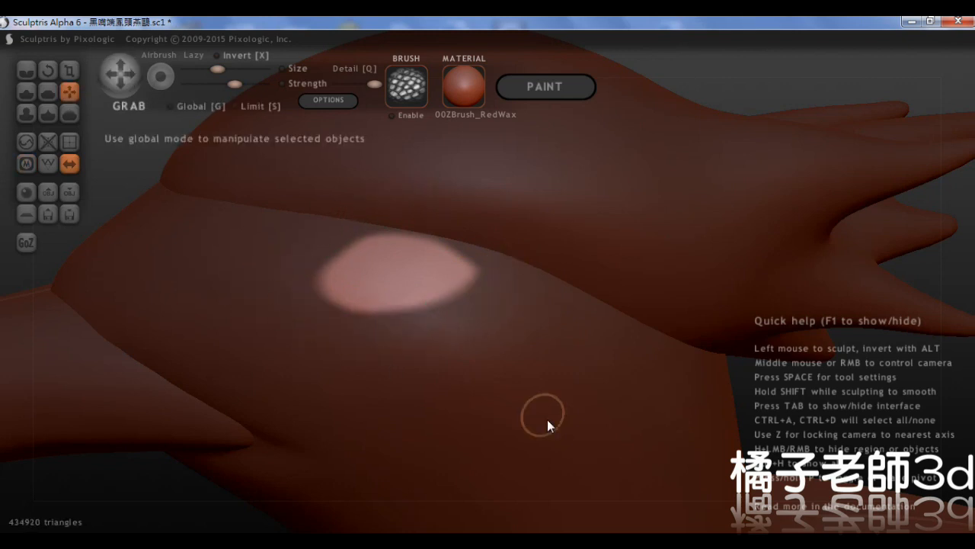
{"action": "scroll", "coordinate": [486, 219], "scroll_direction": "down", "scroll_amount": 5}
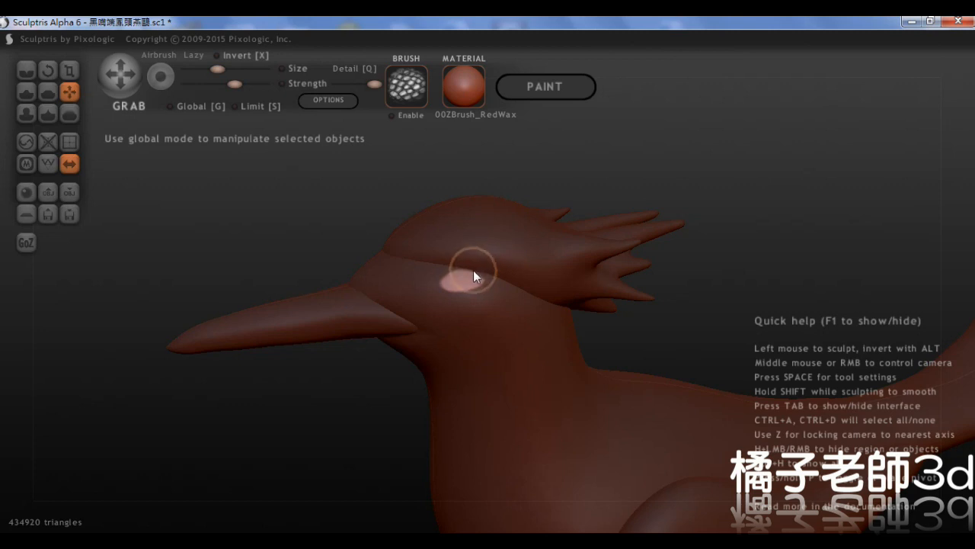
Step: Invert the mask back onto the eye area and touch up its outline
{"action": "right_click_drag", "start_coordinate": [468, 288], "coordinate": [317, 314], "text": "ctrl"}
{"action": "key", "text": "ctrl+i"}
{"action": "mouse_move", "coordinate": [317, 314]}
{"action": "left_mouse_down", "text": "ctrl"}
{"action": "mouse_move", "coordinate": [373, 254]}
{"action": "mouse_move", "coordinate": [346, 265]}
{"action": "mouse_move", "coordinate": [389, 256]}
{"action": "left_mouse_up", "text": "ctrl"}
{"action": "mouse_move", "coordinate": [317, 295]}
{"action": "left_mouse_down", "text": "ctrl"}
{"action": "mouse_move", "coordinate": [459, 283]}
{"action": "mouse_move", "coordinate": [338, 265]}
{"action": "mouse_move", "coordinate": [307, 284]}
{"action": "mouse_move", "coordinate": [396, 303]}
{"action": "mouse_move", "coordinate": [424, 304]}
{"action": "mouse_move", "coordinate": [304, 282]}
{"action": "left_mouse_up", "text": "ctrl"}
{"action": "scroll", "coordinate": [328, 244], "scroll_direction": "down", "scroll_amount": 10}
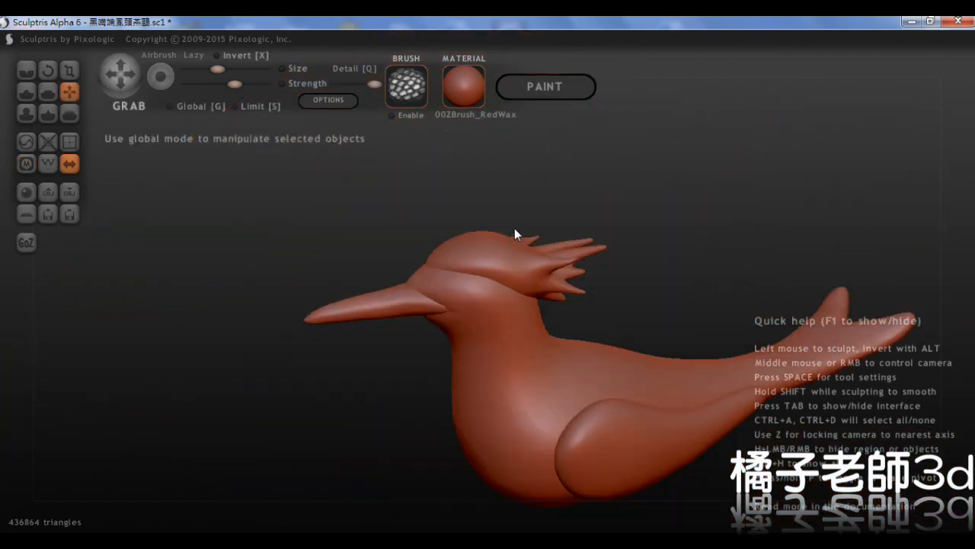
{"action": "middle_click_drag", "start_coordinate": [555, 276], "coordinate": [499, 347]}
{"action": "scroll", "coordinate": [499, 348], "scroll_direction": "up", "scroll_amount": 6}
Step: Invert the mask so only the eye areas can be sculpted, and set Grab to a larger brush size
{"action": "left_click", "coordinate": [26, 92]}
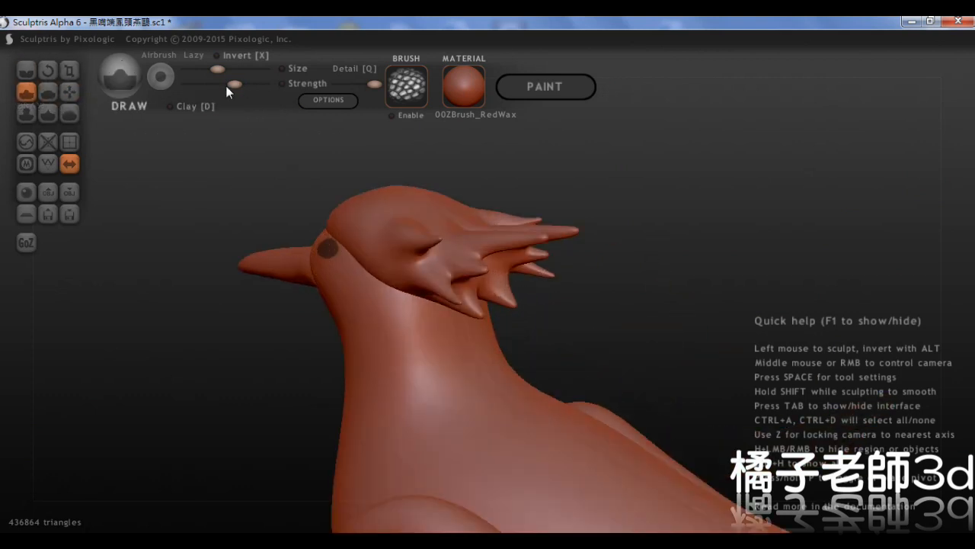
{"action": "middle_click_drag", "start_coordinate": [339, 206], "coordinate": [246, 276]}
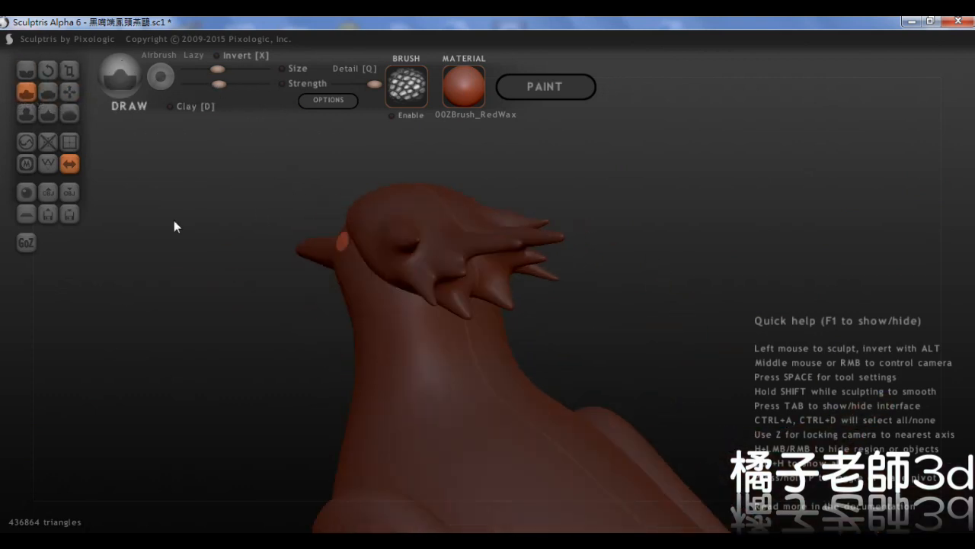
{"action": "key", "text": "g"}
{"action": "mouse_move", "coordinate": [292, 207]}
{"action": "middle_mouse_down"}
{"action": "mouse_move", "coordinate": [382, 265]}
{"action": "mouse_move", "coordinate": [480, 305]}
{"action": "middle_mouse_up"}
{"action": "left_click_drag", "start_coordinate": [218, 70], "coordinate": [238, 83]}
Step: Push the eye areas inward with Grab to form sockets, and invert the mask to protect them
{"action": "scroll", "coordinate": [545, 336], "scroll_direction": "up", "scroll_amount": 3}
{"action": "middle_click_drag", "start_coordinate": [545, 336], "coordinate": [585, 368]}
{"action": "scroll", "coordinate": [584, 368], "scroll_direction": "up", "scroll_amount": 3}
{"action": "left_click_drag", "start_coordinate": [673, 398], "coordinate": [661, 405]}
{"action": "middle_click_drag", "start_coordinate": [660, 405], "coordinate": [313, 243]}
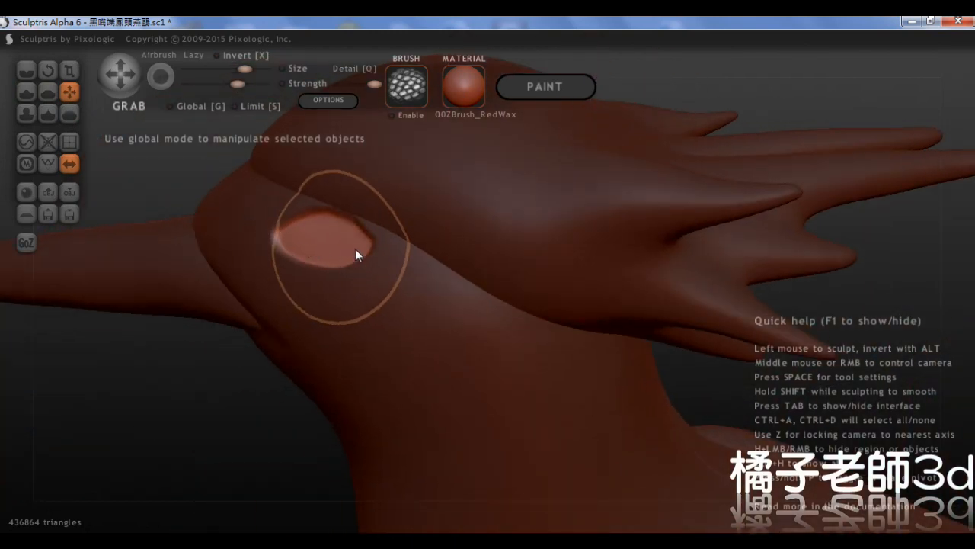
{"action": "scroll", "coordinate": [298, 285], "scroll_direction": "down", "scroll_amount": 3}
{"action": "scroll", "coordinate": [476, 359], "scroll_direction": "up", "scroll_amount": 3}
{"action": "left_click", "coordinate": [476, 359]}
{"action": "mouse_move", "coordinate": [475, 358]}
{"action": "middle_mouse_down"}
{"action": "mouse_move", "coordinate": [436, 281]}
{"action": "mouse_move", "coordinate": [412, 298]}
{"action": "middle_mouse_up"}
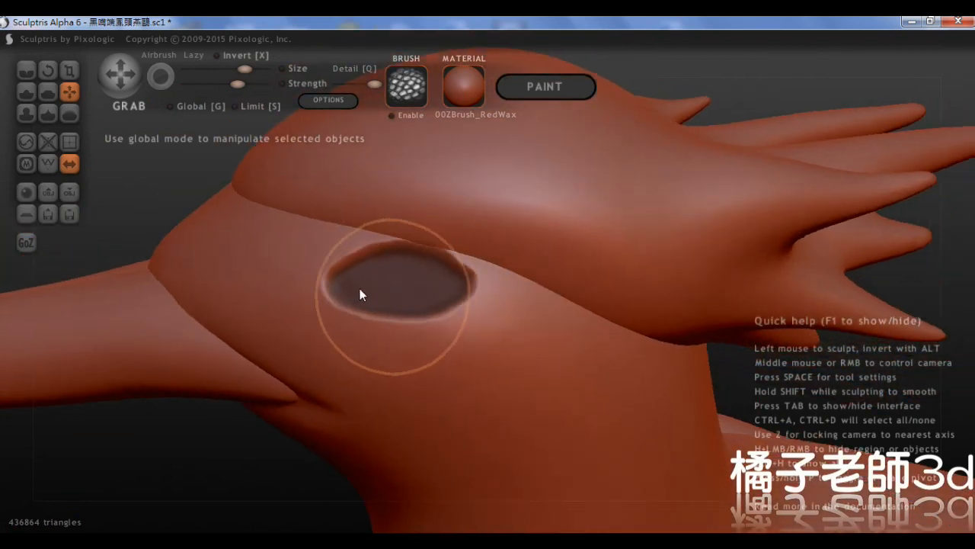
Step: Switch to Draw at lower strength, undo a trial stroke and raise a rim along the socket's upper front edge with a larger brush
{"action": "left_click", "coordinate": [27, 90]}
{"action": "left_click_drag", "start_coordinate": [237, 83], "coordinate": [206, 87]}
{"action": "left_click", "coordinate": [223, 70]}
{"action": "scroll", "coordinate": [263, 278], "scroll_direction": "up", "scroll_amount": 4}
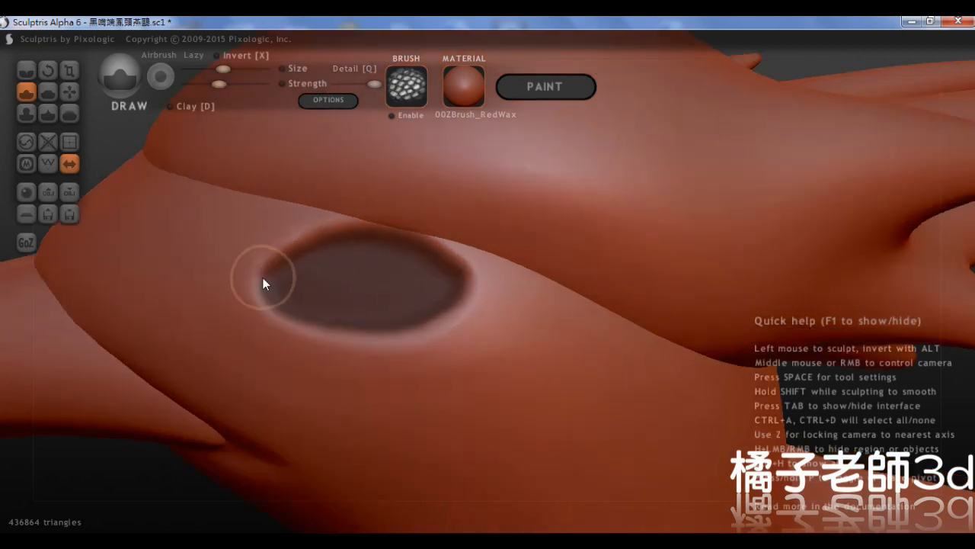
{"action": "middle_click_drag", "start_coordinate": [263, 278], "coordinate": [384, 379], "text": "alt"}
{"action": "left_click_drag", "start_coordinate": [167, 331], "coordinate": [422, 267]}
{"action": "key", "text": "ctrl+z"}
{"action": "left_click", "coordinate": [233, 70]}
{"action": "mouse_move", "coordinate": [183, 320]}
{"action": "left_mouse_down"}
{"action": "mouse_move", "coordinate": [230, 261]}
{"action": "mouse_move", "coordinate": [345, 243]}
{"action": "left_mouse_up"}
{"action": "scroll", "coordinate": [375, 410], "scroll_direction": "down", "scroll_amount": 3}
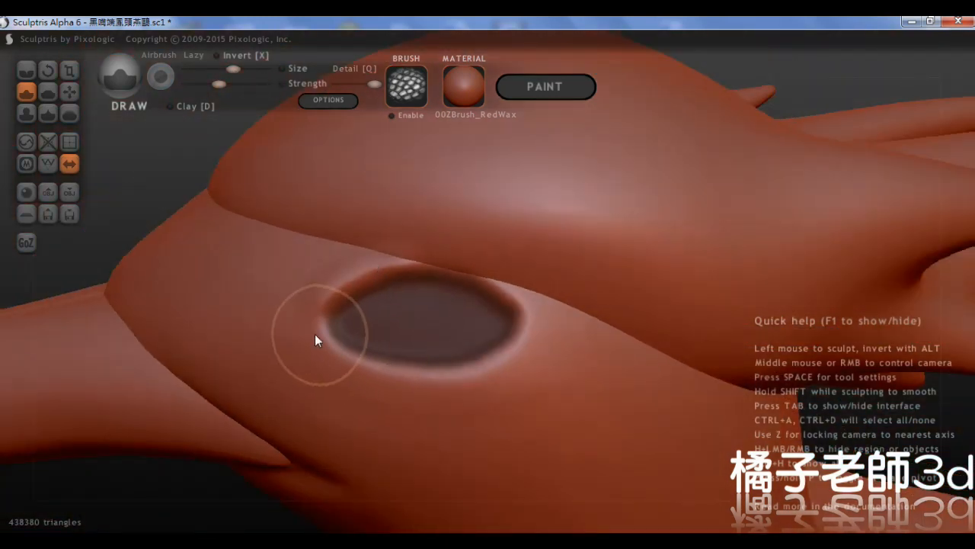
Step: Build up the rim along the rear and lower edges of the eye socket with Draw
{"action": "scroll", "coordinate": [314, 334], "scroll_direction": "up", "scroll_amount": 4}
{"action": "mouse_move", "coordinate": [589, 322]}
{"action": "left_mouse_down"}
{"action": "mouse_move", "coordinate": [534, 434]}
{"action": "mouse_move", "coordinate": [476, 461]}
{"action": "left_mouse_up"}
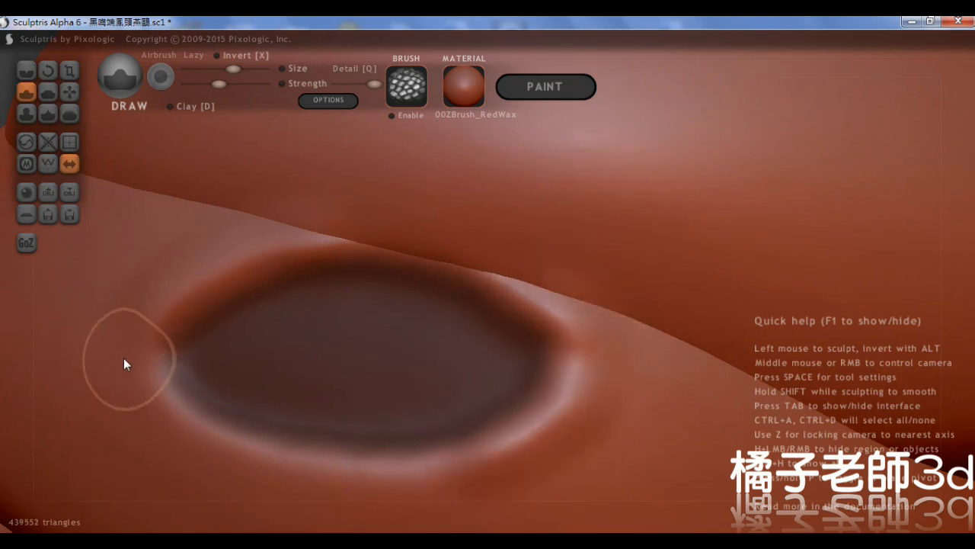
{"action": "left_click_drag", "start_coordinate": [123, 357], "coordinate": [408, 492]}
{"action": "scroll", "coordinate": [499, 408], "scroll_direction": "down", "scroll_amount": 2}
{"action": "scroll", "coordinate": [499, 408], "scroll_direction": "down", "scroll_amount": 6}
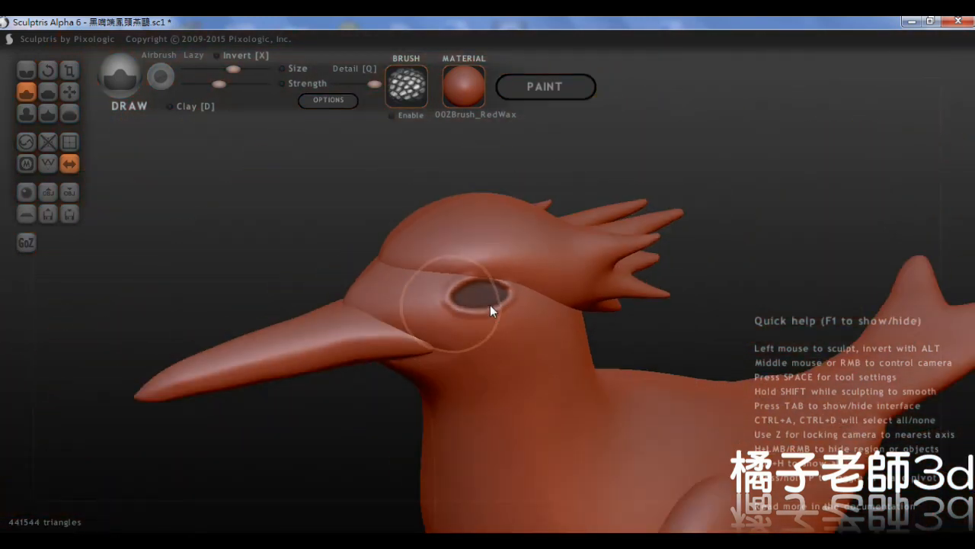
Step: Add a mirrored pair of spheres for the eyes beside the head and scale them down
{"action": "middle_click_drag", "start_coordinate": [337, 191], "coordinate": [404, 244]}
{"action": "left_click", "coordinate": [26, 192]}
{"action": "key", "text": "g"}
{"action": "middle_click_drag", "start_coordinate": [479, 316], "coordinate": [369, 188]}
{"action": "key", "text": "t"}
{"action": "left_click_drag", "start_coordinate": [414, 172], "coordinate": [450, 480]}
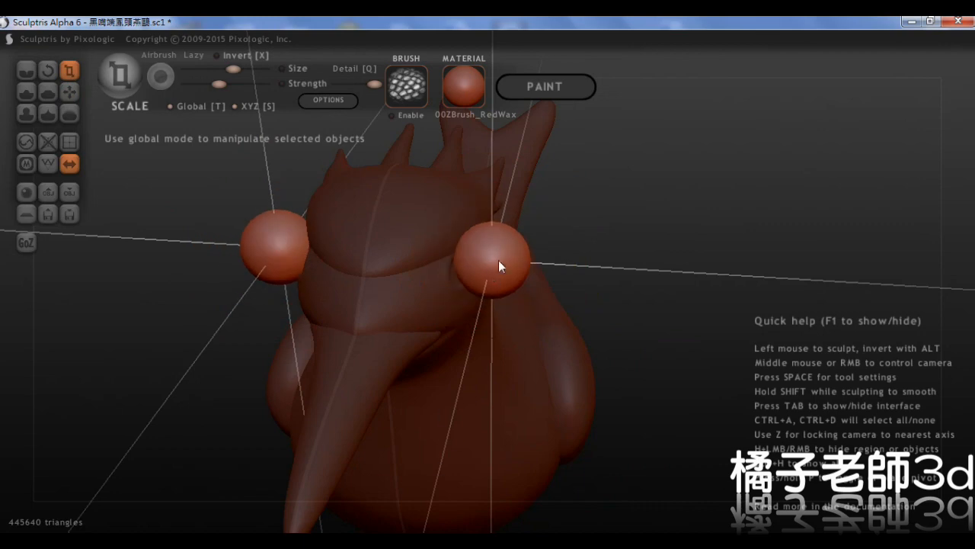
Step: Move the eye spheres into the sockets with global Grab and scale them to fit
{"action": "left_click", "coordinate": [70, 93]}
{"action": "middle_click_drag", "start_coordinate": [465, 327], "coordinate": [508, 270]}
{"action": "middle_click_drag", "start_coordinate": [484, 280], "coordinate": [526, 284]}
{"action": "left_click", "coordinate": [70, 74]}
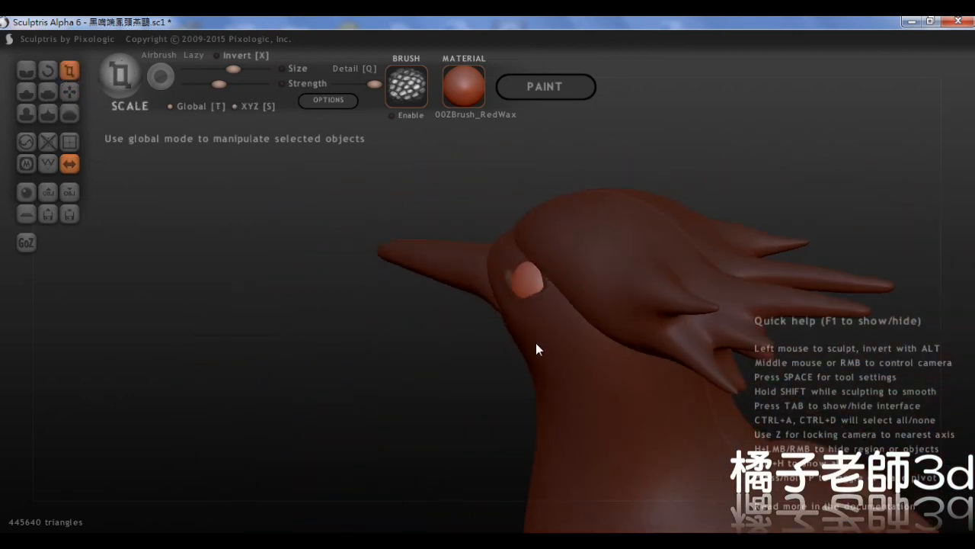
{"action": "middle_click_drag", "start_coordinate": [536, 344], "coordinate": [661, 331]}
{"action": "left_click", "coordinate": [70, 92]}
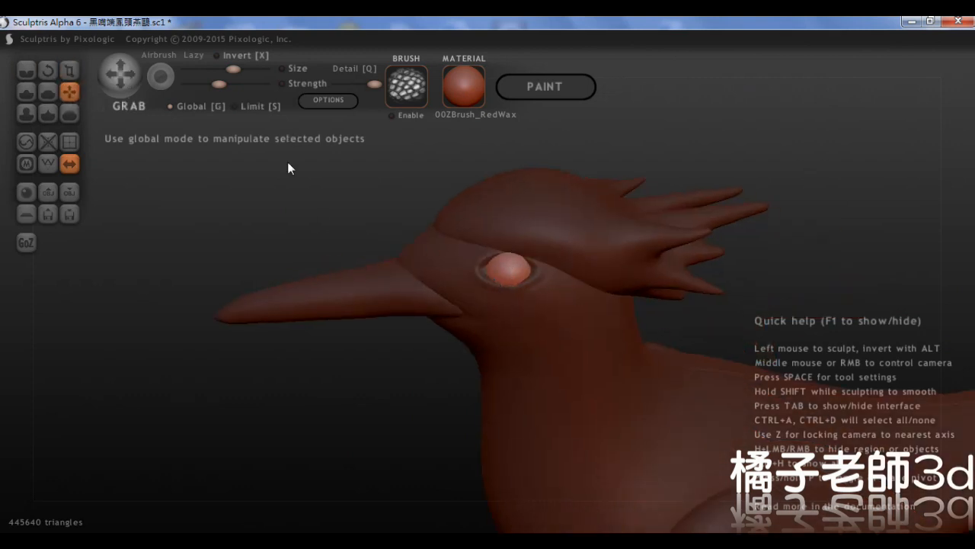
Step: Turn off Global for Grab and pull the eyeball's front, rear and lower edges toward the socket rim
{"action": "scroll", "coordinate": [496, 285], "scroll_direction": "up", "scroll_amount": 5}
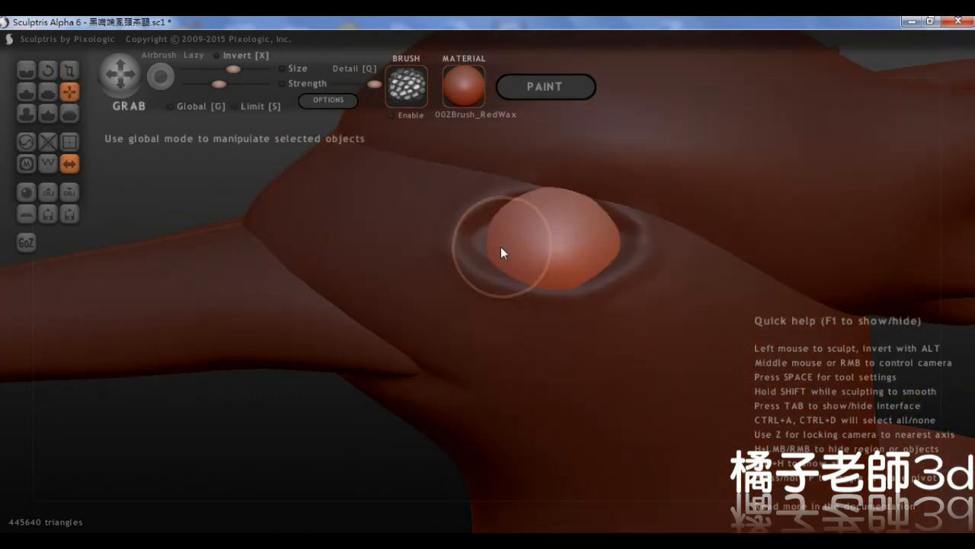
{"action": "left_click_drag", "start_coordinate": [500, 246], "coordinate": [482, 248]}
{"action": "middle_click_drag", "start_coordinate": [626, 257], "coordinate": [608, 258]}
{"action": "left_click_drag", "start_coordinate": [608, 259], "coordinate": [613, 257]}
{"action": "left_click_drag", "start_coordinate": [548, 289], "coordinate": [539, 288]}
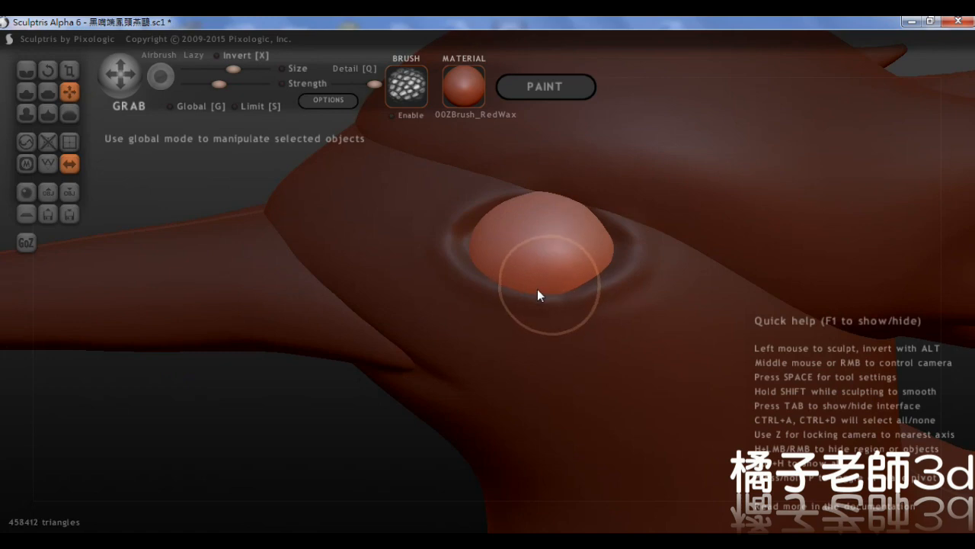
Step: Shape the eyeball's upper edge, front corner and rear lower edge with Grab so it fills the socket
{"action": "middle_click_drag", "start_coordinate": [539, 289], "coordinate": [574, 260]}
{"action": "left_click_drag", "start_coordinate": [570, 194], "coordinate": [568, 190]}
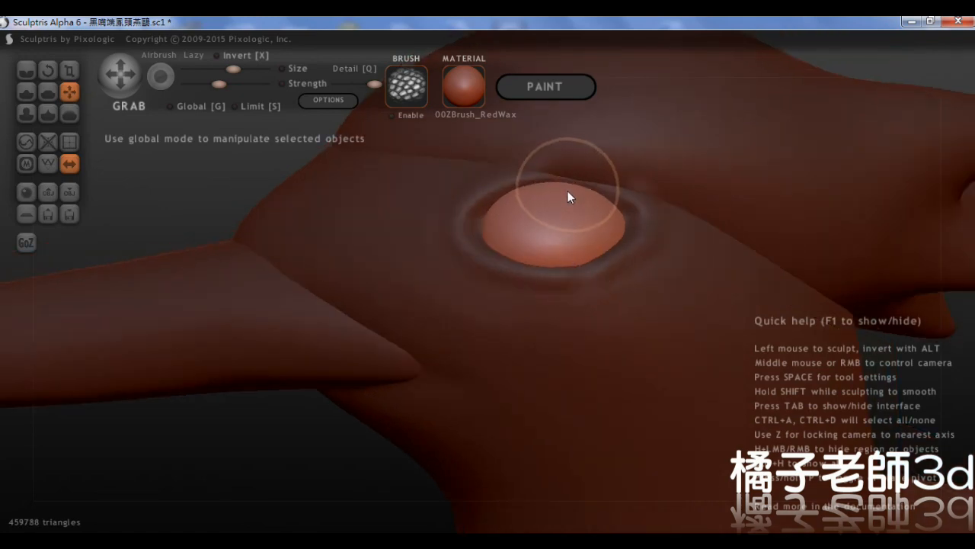
{"action": "middle_click_drag", "start_coordinate": [568, 189], "coordinate": [645, 233]}
{"action": "left_click_drag", "start_coordinate": [543, 232], "coordinate": [549, 235]}
{"action": "middle_click_drag", "start_coordinate": [548, 240], "coordinate": [508, 257]}
{"action": "left_click_drag", "start_coordinate": [507, 257], "coordinate": [513, 255]}
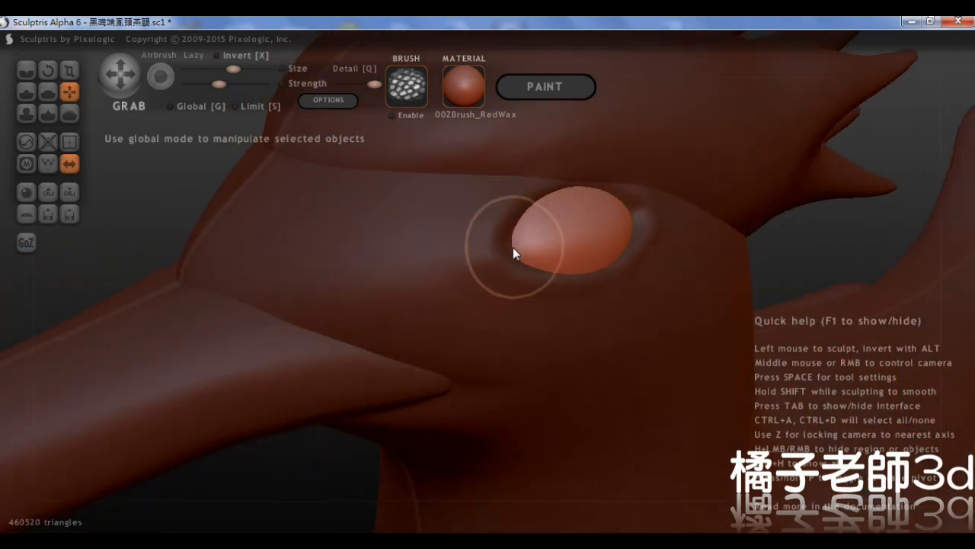
{"action": "middle_click_drag", "start_coordinate": [514, 254], "coordinate": [561, 274]}
{"action": "left_click_drag", "start_coordinate": [580, 281], "coordinate": [622, 263]}
{"action": "scroll", "coordinate": [623, 263], "scroll_direction": "down", "scroll_amount": 10}
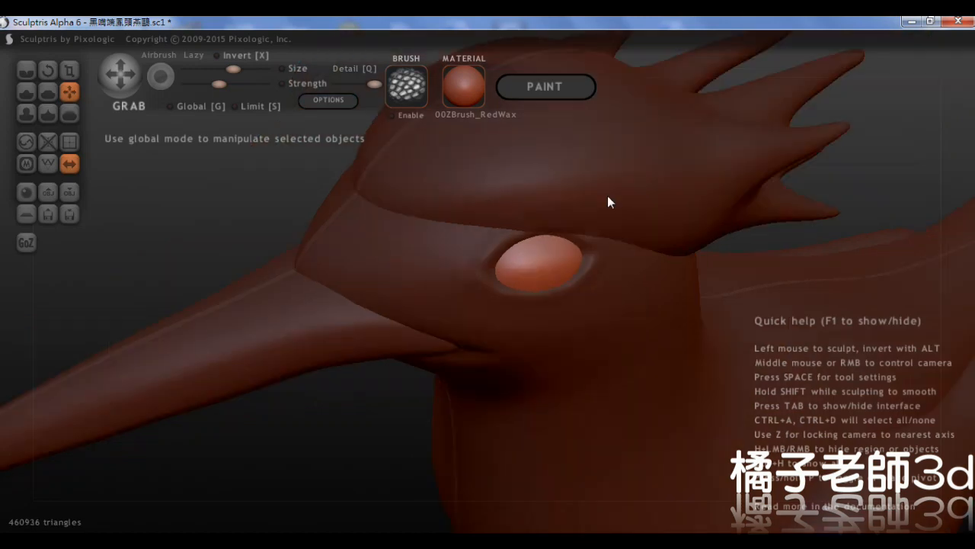
{"action": "middle_click_drag", "start_coordinate": [566, 353], "coordinate": [476, 275]}
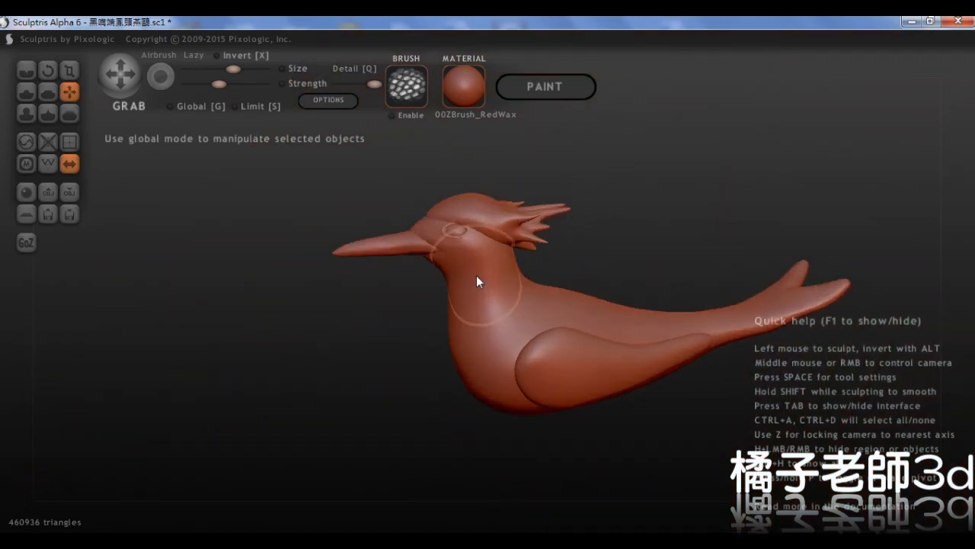
{"action": "scroll", "coordinate": [393, 261], "scroll_direction": "up", "scroll_amount": 8}
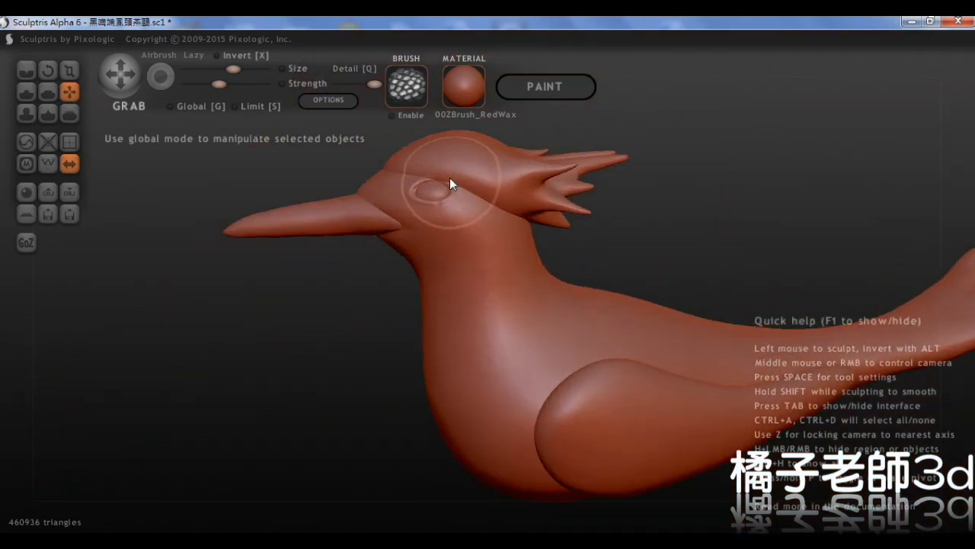
{"action": "scroll", "coordinate": [723, 225], "scroll_direction": "down", "scroll_amount": 8}
Step: Select the body and adjust its underside below the wing with Grab
{"action": "middle_click_drag", "start_coordinate": [723, 218], "coordinate": [539, 277]}
{"action": "scroll", "coordinate": [454, 339], "scroll_direction": "up", "scroll_amount": 3}
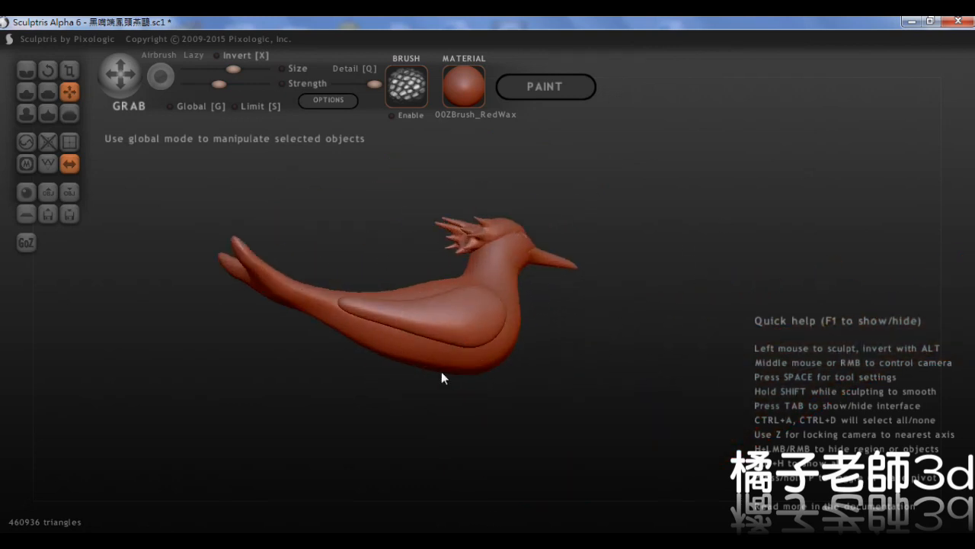
{"action": "left_click", "coordinate": [27, 92]}
{"action": "middle_click_drag", "start_coordinate": [419, 364], "coordinate": [416, 291]}
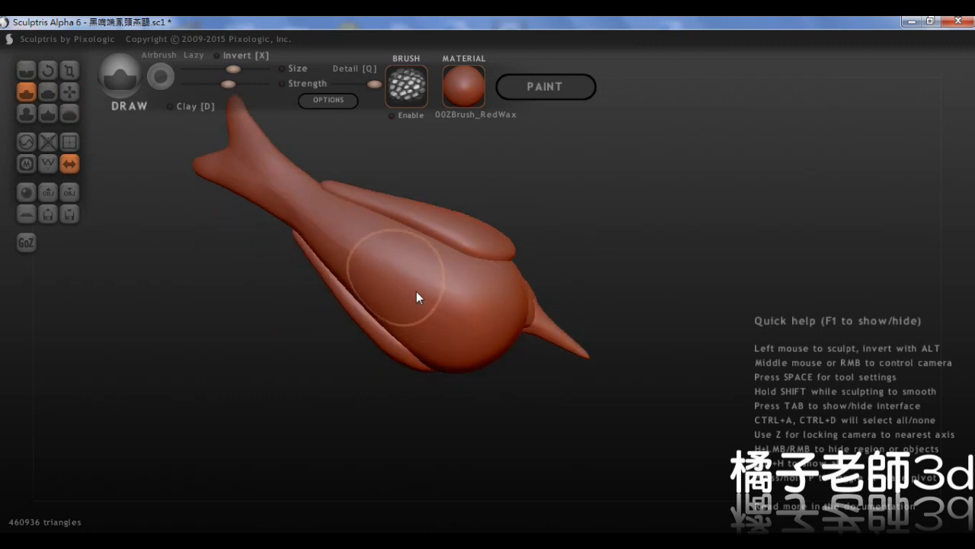
{"action": "key", "text": "g"}
{"action": "mouse_move", "coordinate": [396, 252]}
{"action": "middle_mouse_down"}
{"action": "mouse_move", "coordinate": [367, 229]}
{"action": "mouse_move", "coordinate": [320, 215]}
{"action": "middle_mouse_up"}
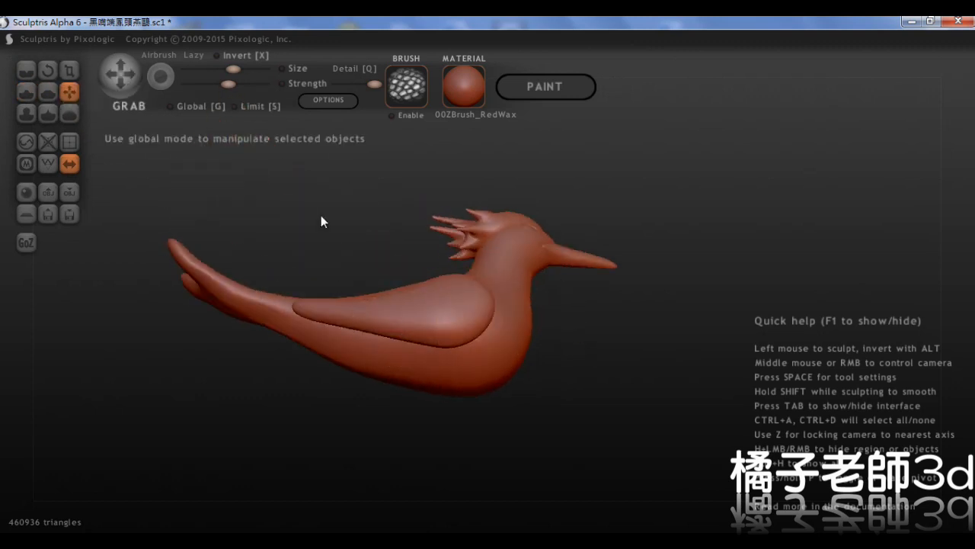
{"action": "left_click_drag", "start_coordinate": [416, 377], "coordinate": [403, 388]}
{"action": "key", "text": "z"}
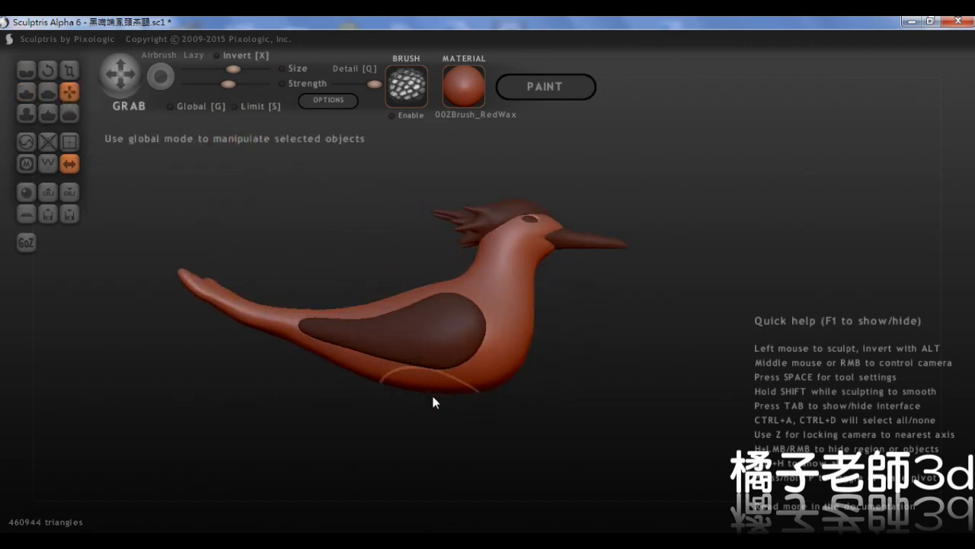
{"action": "scroll", "coordinate": [409, 388], "scroll_direction": "down", "scroll_amount": 1}
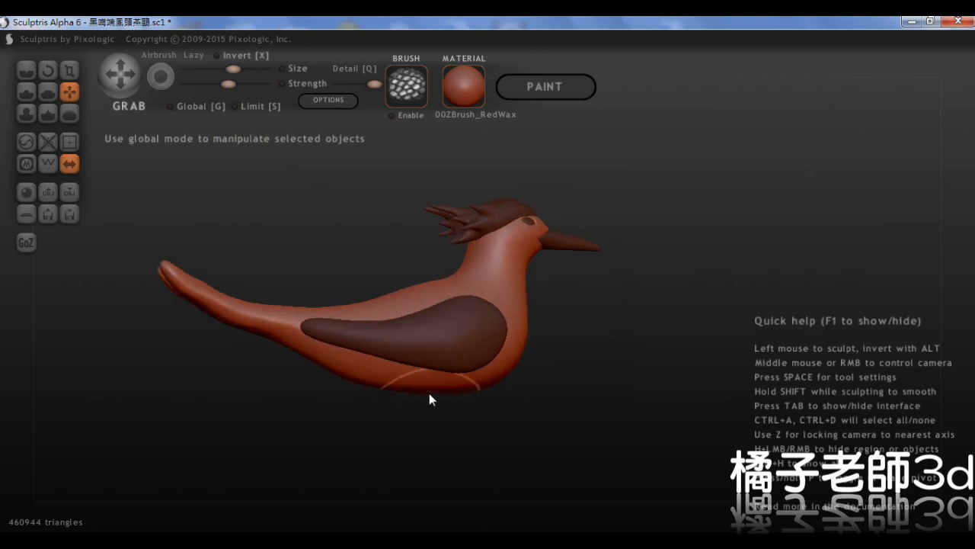
{"action": "scroll", "coordinate": [509, 351], "scroll_direction": "down", "scroll_amount": 3}
{"action": "left_click_drag", "start_coordinate": [563, 309], "coordinate": [368, 335]}
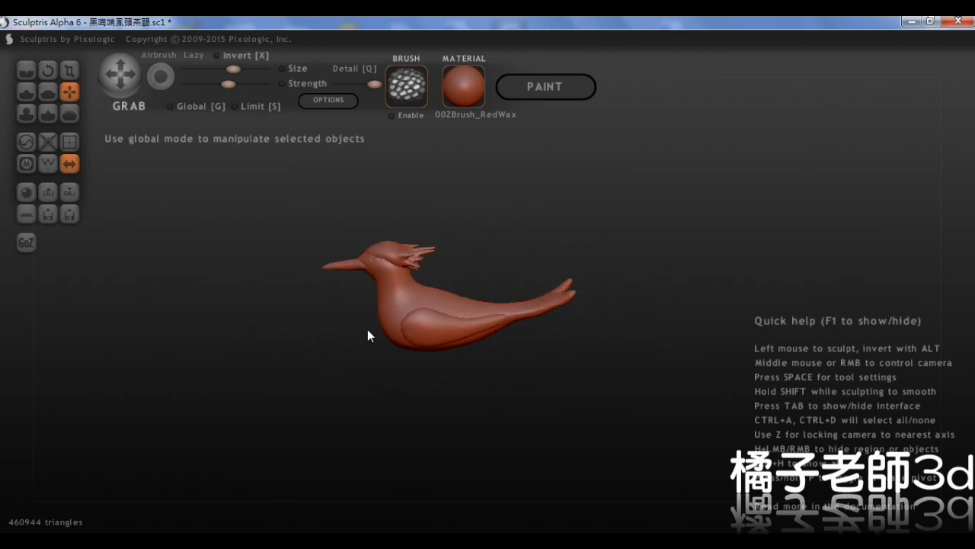
Step: Make the crest the only selected object and raise the Grab strength
{"action": "left_click_drag", "start_coordinate": [470, 356], "coordinate": [416, 249]}
{"action": "scroll", "coordinate": [499, 335], "scroll_direction": "up", "scroll_amount": 5}
{"action": "left_click", "coordinate": [418, 352]}
{"action": "scroll", "coordinate": [418, 352], "scroll_direction": "up", "scroll_amount": 5}
{"action": "right_click_drag", "start_coordinate": [419, 352], "coordinate": [364, 365]}
{"action": "right_click_drag", "start_coordinate": [340, 330], "coordinate": [335, 251]}
{"action": "left_click_drag", "start_coordinate": [233, 84], "coordinate": [250, 84]}
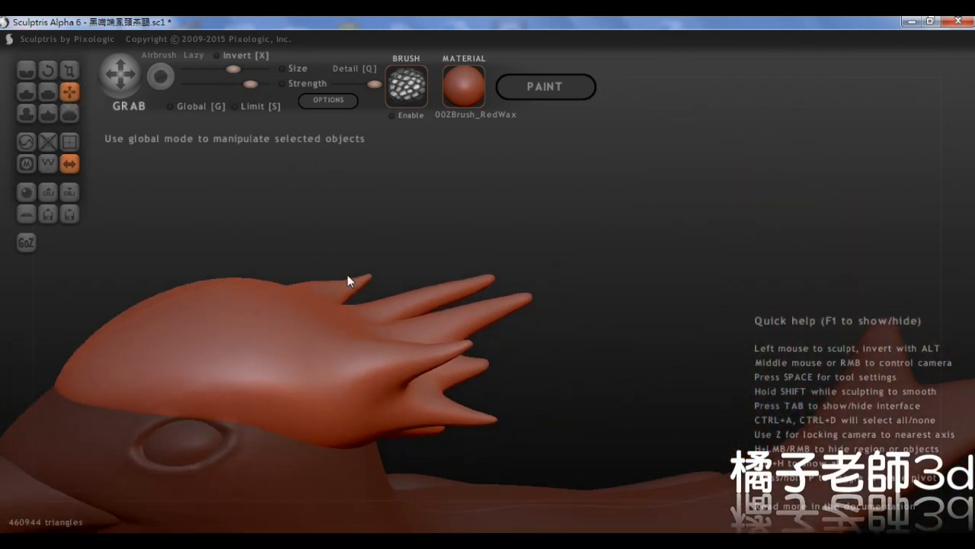
Step: Try pulling extra spikes up from the top of the crest with Grab, and undo the stroke
{"action": "scroll", "coordinate": [308, 322], "scroll_direction": "up", "scroll_amount": 3}
{"action": "right_click_drag", "start_coordinate": [252, 334], "coordinate": [245, 323]}
{"action": "left_click_drag", "start_coordinate": [245, 324], "coordinate": [534, 216]}
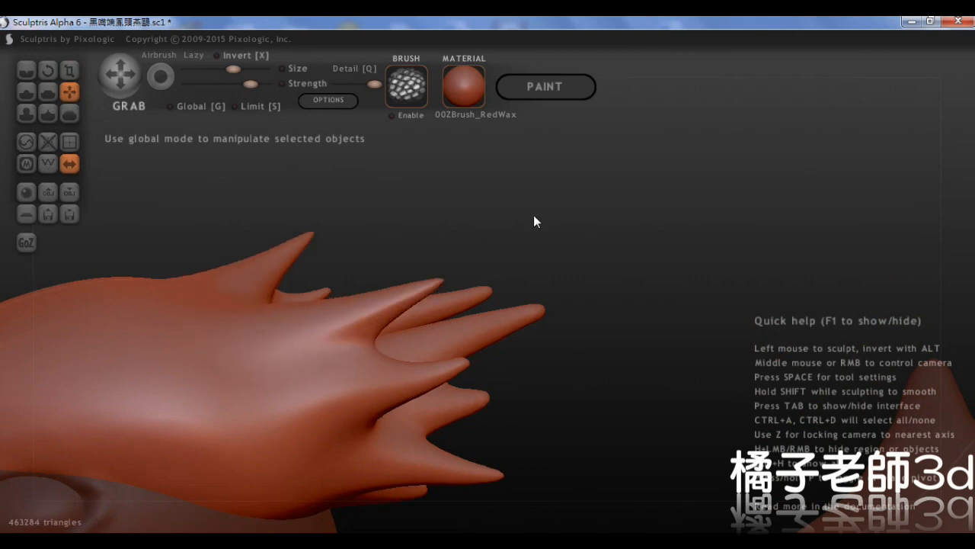
{"action": "scroll", "coordinate": [534, 215], "scroll_direction": "down", "scroll_amount": 5}
{"action": "right_click_drag", "start_coordinate": [427, 205], "coordinate": [484, 237]}
{"action": "key", "text": "ctrl+z"}
{"action": "right_click_drag", "start_coordinate": [420, 232], "coordinate": [435, 326]}
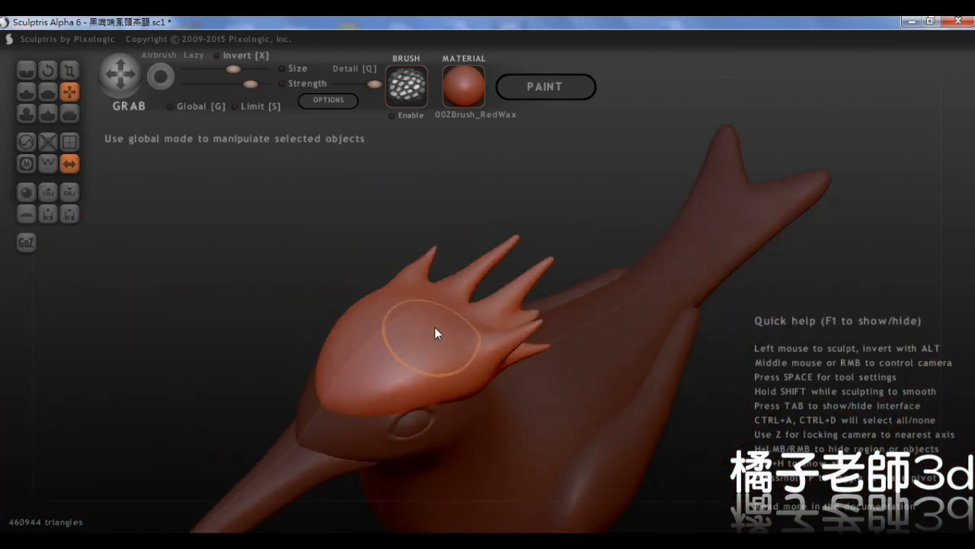
Step: Pull additional spikes out of the top and side of the crest with Grab
{"action": "scroll", "coordinate": [435, 327], "scroll_direction": "up", "scroll_amount": 4}
{"action": "left_click_drag", "start_coordinate": [348, 307], "coordinate": [485, 201]}
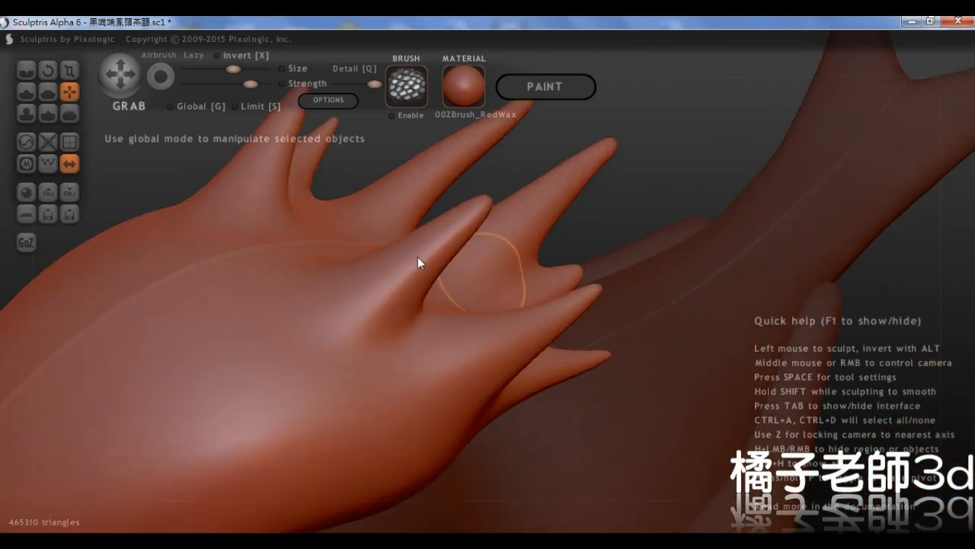
{"action": "scroll", "coordinate": [417, 257], "scroll_direction": "down", "scroll_amount": 4}
{"action": "right_click_drag", "start_coordinate": [418, 256], "coordinate": [445, 217]}
{"action": "mouse_move", "coordinate": [452, 254]}
{"action": "left_mouse_down"}
{"action": "mouse_move", "coordinate": [512, 238]}
{"action": "mouse_move", "coordinate": [535, 248]}
{"action": "mouse_move", "coordinate": [486, 255]}
{"action": "left_mouse_up"}
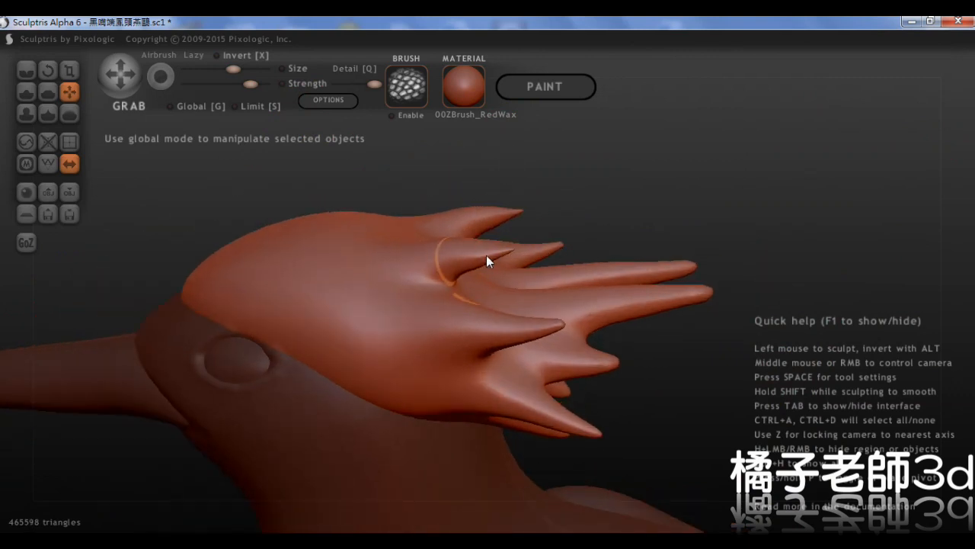
Step: Lengthen the new crest spikes and bend them backward with Grab
{"action": "scroll", "coordinate": [486, 255], "scroll_direction": "up", "scroll_amount": 5}
{"action": "left_click_drag", "start_coordinate": [570, 213], "coordinate": [608, 206]}
{"action": "mouse_move", "coordinate": [439, 243]}
{"action": "right_mouse_down"}
{"action": "mouse_move", "coordinate": [446, 218]}
{"action": "mouse_move", "coordinate": [436, 292]}
{"action": "right_mouse_up"}
{"action": "mouse_move", "coordinate": [458, 219]}
{"action": "left_mouse_down"}
{"action": "mouse_move", "coordinate": [484, 227]}
{"action": "mouse_move", "coordinate": [535, 265]}
{"action": "left_mouse_up"}
{"action": "scroll", "coordinate": [544, 288], "scroll_direction": "up", "scroll_amount": 4}
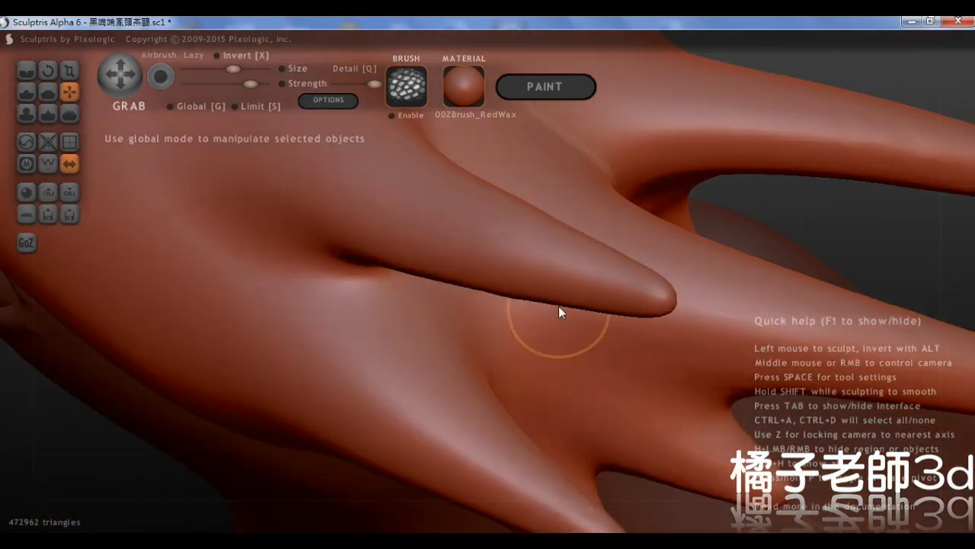
Step: Adjust the surface around the crest's rear spikes with a small Grab stroke
{"action": "scroll", "coordinate": [559, 306], "scroll_direction": "down", "scroll_amount": 5}
{"action": "right_click_drag", "start_coordinate": [511, 291], "coordinate": [471, 199]}
{"action": "scroll", "coordinate": [456, 228], "scroll_direction": "up", "scroll_amount": 2}
{"action": "scroll", "coordinate": [363, 169], "scroll_direction": "up", "scroll_amount": 2}
{"action": "scroll", "coordinate": [507, 233], "scroll_direction": "up", "scroll_amount": 3}
{"action": "right_click_drag", "start_coordinate": [507, 233], "coordinate": [405, 240]}
{"action": "scroll", "coordinate": [483, 248], "scroll_direction": "up", "scroll_amount": 2}
{"action": "right_click_drag", "start_coordinate": [483, 249], "coordinate": [510, 254]}
{"action": "left_click_drag", "start_coordinate": [518, 285], "coordinate": [519, 297]}
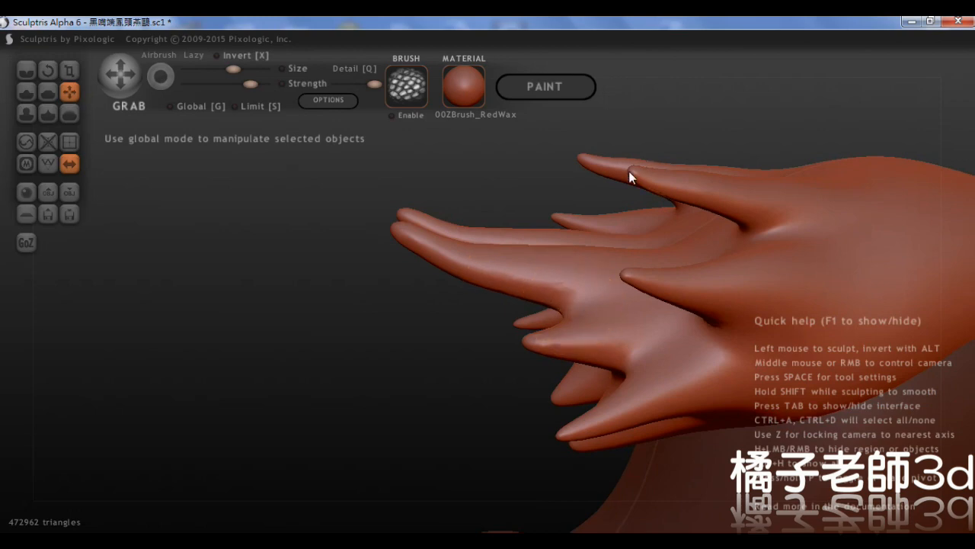
Step: Refine a short spike at the back of the crest with Grab
{"action": "right_click_drag", "start_coordinate": [641, 173], "coordinate": [595, 159]}
{"action": "right_click_drag", "start_coordinate": [531, 131], "coordinate": [800, 236]}
{"action": "right_click_drag", "start_coordinate": [650, 262], "coordinate": [633, 280]}
{"action": "right_click_drag", "start_coordinate": [526, 263], "coordinate": [662, 262]}
{"action": "right_click_drag", "start_coordinate": [577, 272], "coordinate": [556, 325]}
{"action": "left_click_drag", "start_coordinate": [559, 338], "coordinate": [563, 344]}
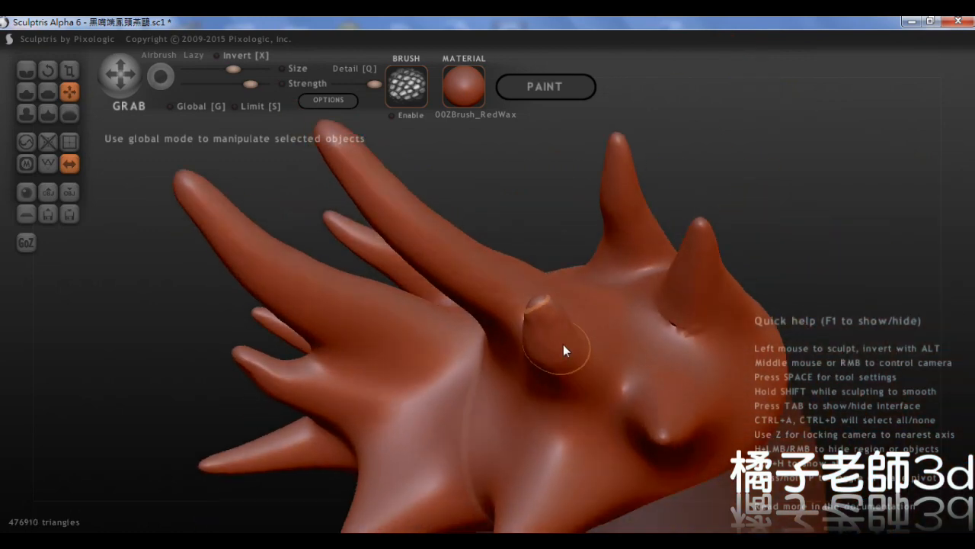
Step: Save the sculpture, overwriting the existing file 黑嘴端鳳頭燕鷗.sc1
{"action": "right_click_drag", "start_coordinate": [653, 326], "coordinate": [561, 256]}
{"action": "right_click_drag", "start_coordinate": [580, 292], "coordinate": [505, 366]}
{"action": "mouse_move", "coordinate": [576, 358]}
{"action": "right_mouse_down"}
{"action": "mouse_move", "coordinate": [552, 320]}
{"action": "mouse_move", "coordinate": [613, 364]}
{"action": "mouse_move", "coordinate": [502, 398]}
{"action": "mouse_move", "coordinate": [518, 414]}
{"action": "mouse_move", "coordinate": [477, 396]}
{"action": "mouse_move", "coordinate": [602, 333]}
{"action": "mouse_move", "coordinate": [454, 281]}
{"action": "mouse_move", "coordinate": [575, 205]}
{"action": "mouse_move", "coordinate": [562, 340]}
{"action": "mouse_move", "coordinate": [515, 285]}
{"action": "mouse_move", "coordinate": [490, 275]}
{"action": "mouse_move", "coordinate": [493, 241]}
{"action": "mouse_move", "coordinate": [487, 320]}
{"action": "mouse_move", "coordinate": [476, 239]}
{"action": "mouse_move", "coordinate": [575, 328]}
{"action": "mouse_move", "coordinate": [572, 257]}
{"action": "right_mouse_up"}
{"action": "key", "text": "ctrl+s"}
{"action": "key", "text": "Return"}
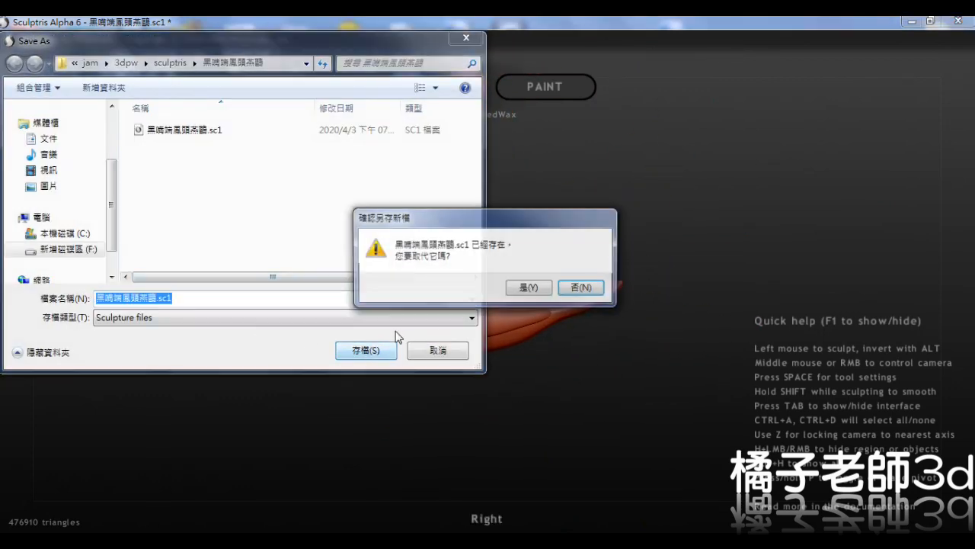
{"action": "key", "text": "y"}
Step: Select the wings and adjust their rounded front part with Grab
{"action": "mouse_move", "coordinate": [458, 310]}
{"action": "left_mouse_down"}
{"action": "mouse_move", "coordinate": [481, 314]}
{"action": "mouse_move", "coordinate": [432, 330]}
{"action": "left_mouse_up"}
{"action": "scroll", "coordinate": [434, 331], "scroll_direction": "up", "scroll_amount": 2}
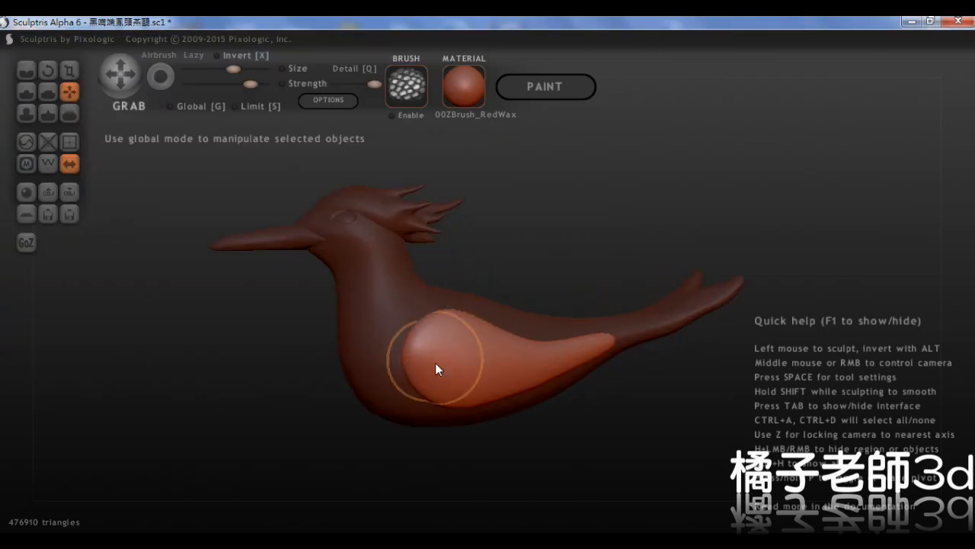
{"action": "scroll", "coordinate": [494, 311], "scroll_direction": "down", "scroll_amount": 2}
Step: Select the body and nudge its back above the wing with Grab
{"action": "left_click", "coordinate": [473, 297]}
{"action": "mouse_move", "coordinate": [479, 293]}
{"action": "middle_mouse_down"}
{"action": "mouse_move", "coordinate": [496, 311]}
{"action": "mouse_move", "coordinate": [540, 273]}
{"action": "middle_mouse_up"}
{"action": "left_click_drag", "start_coordinate": [524, 290], "coordinate": [521, 294]}
{"action": "middle_click_drag", "start_coordinate": [520, 292], "coordinate": [489, 293]}
{"action": "scroll", "coordinate": [483, 292], "scroll_direction": "up", "scroll_amount": 3}
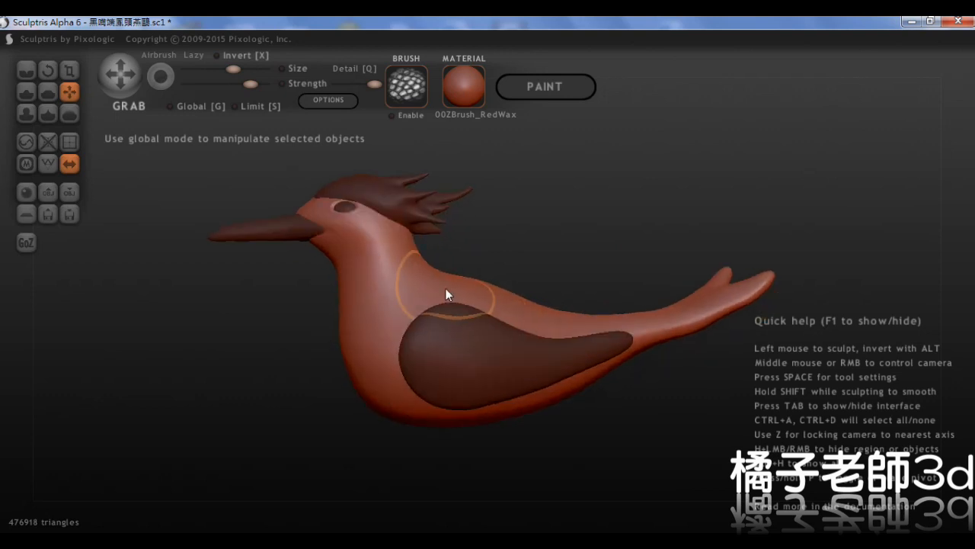
Step: Select the wings again and adjust their upper edge toward the tail with Grab
{"action": "left_click", "coordinate": [459, 327]}
{"action": "scroll", "coordinate": [466, 328], "scroll_direction": "down", "scroll_amount": 2}
{"action": "mouse_move", "coordinate": [471, 328]}
{"action": "left_mouse_down"}
{"action": "mouse_move", "coordinate": [477, 303]}
{"action": "mouse_move", "coordinate": [538, 338]}
{"action": "left_mouse_up"}
{"action": "scroll", "coordinate": [545, 339], "scroll_direction": "up", "scroll_amount": 2}
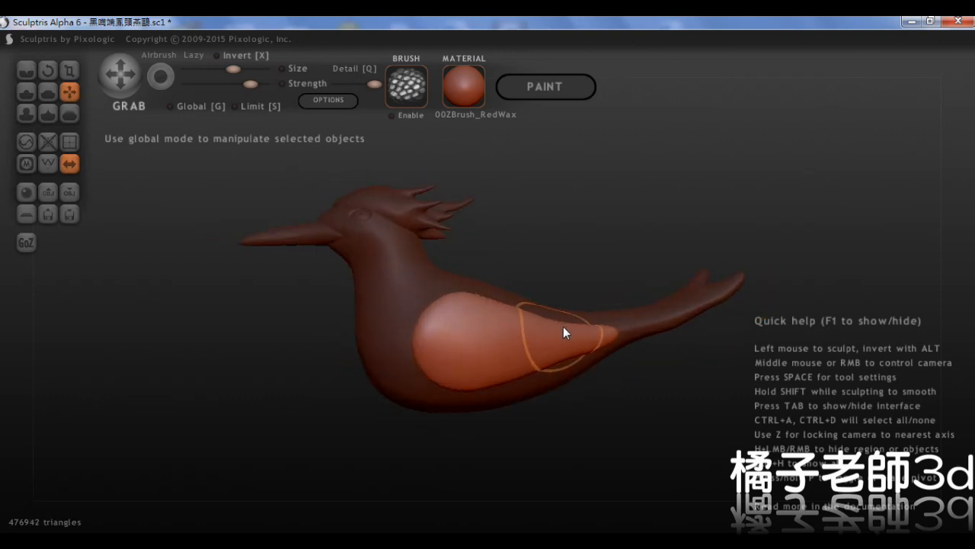
Step: Show the whole bird undimmed and examine its proportions from the front and the side
{"action": "key", "text": "ctrl+i"}
{"action": "key", "text": "ctrl+i"}
{"action": "middle_click_drag", "start_coordinate": [524, 341], "coordinate": [505, 377]}
{"action": "scroll", "coordinate": [548, 323], "scroll_direction": "down", "scroll_amount": 4}
{"action": "mouse_move", "coordinate": [598, 354]}
{"action": "middle_mouse_down"}
{"action": "mouse_move", "coordinate": [572, 327]}
{"action": "mouse_move", "coordinate": [535, 312]}
{"action": "mouse_move", "coordinate": [605, 348]}
{"action": "middle_mouse_up"}
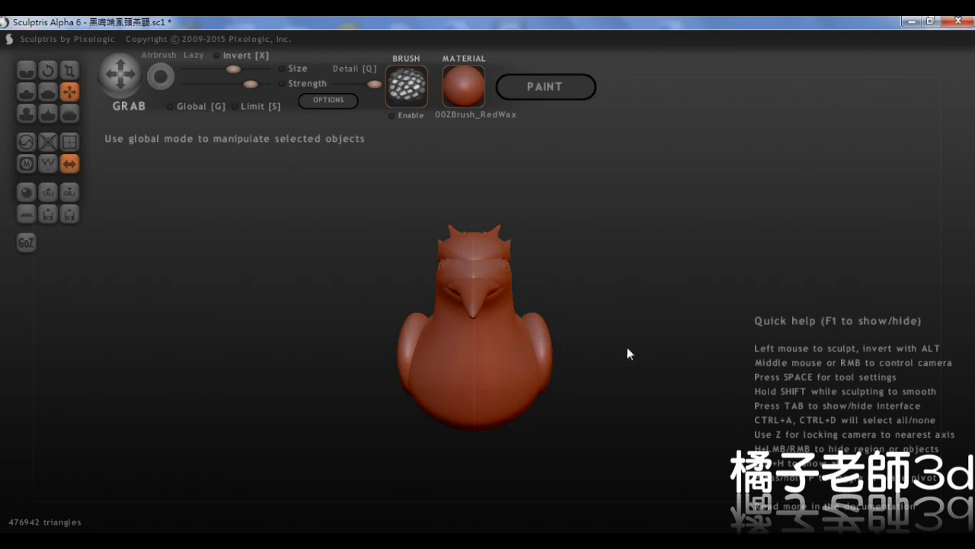
{"action": "middle_click_drag", "start_coordinate": [545, 345], "coordinate": [483, 380]}
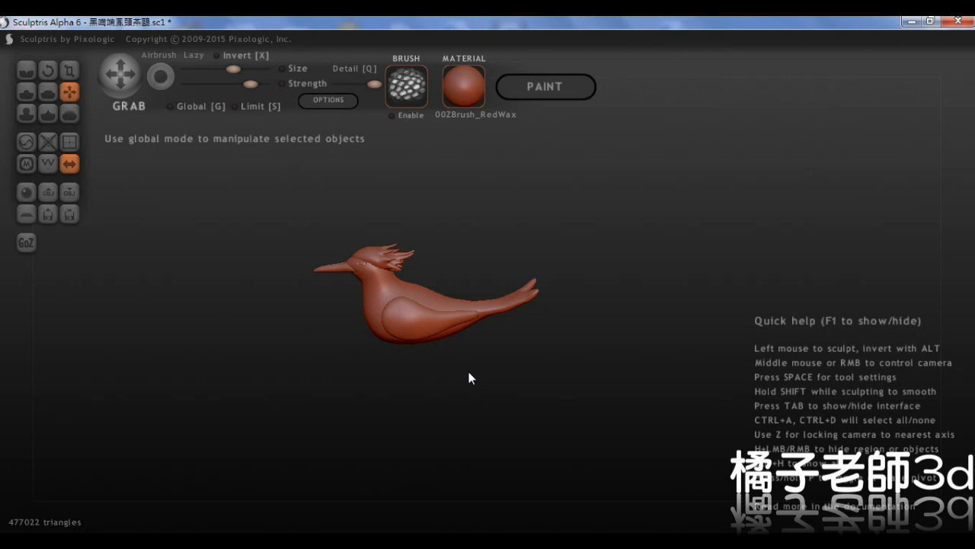
{"action": "scroll", "coordinate": [474, 331], "scroll_direction": "up", "scroll_amount": 6}
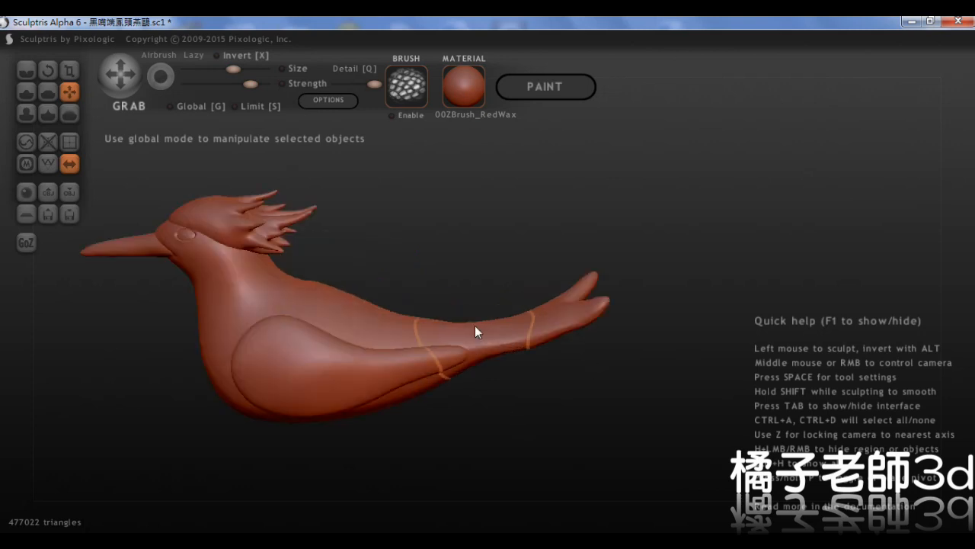
{"action": "middle_click_drag", "start_coordinate": [454, 359], "coordinate": [470, 360]}
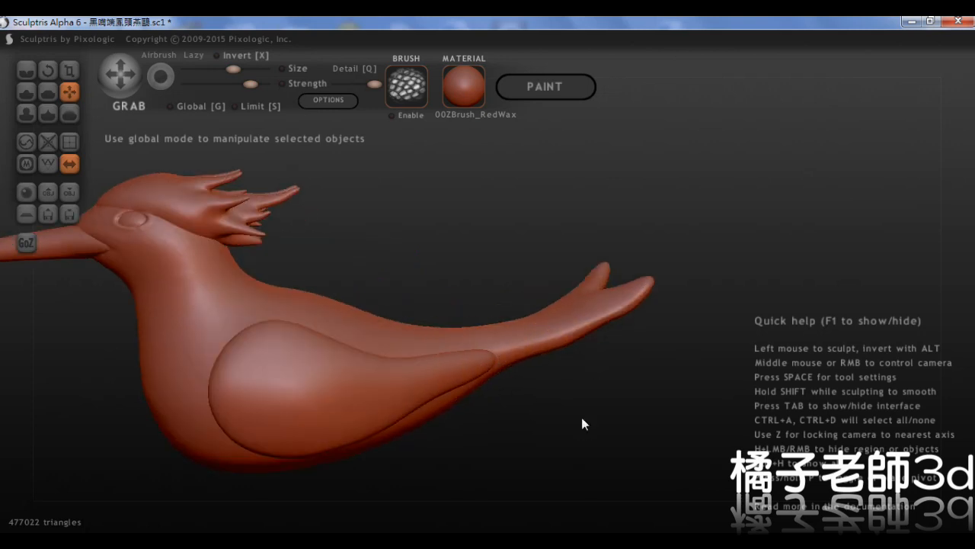
Step: Make the wings the only selected objects and pull their tips back and up toward the tail with Grab
{"action": "key", "text": "ctrl+d"}
{"action": "left_click", "coordinate": [459, 360], "text": "ctrl"}
{"action": "scroll", "coordinate": [465, 364], "scroll_direction": "up", "scroll_amount": 2}
{"action": "left_click_drag", "start_coordinate": [485, 375], "coordinate": [597, 328]}
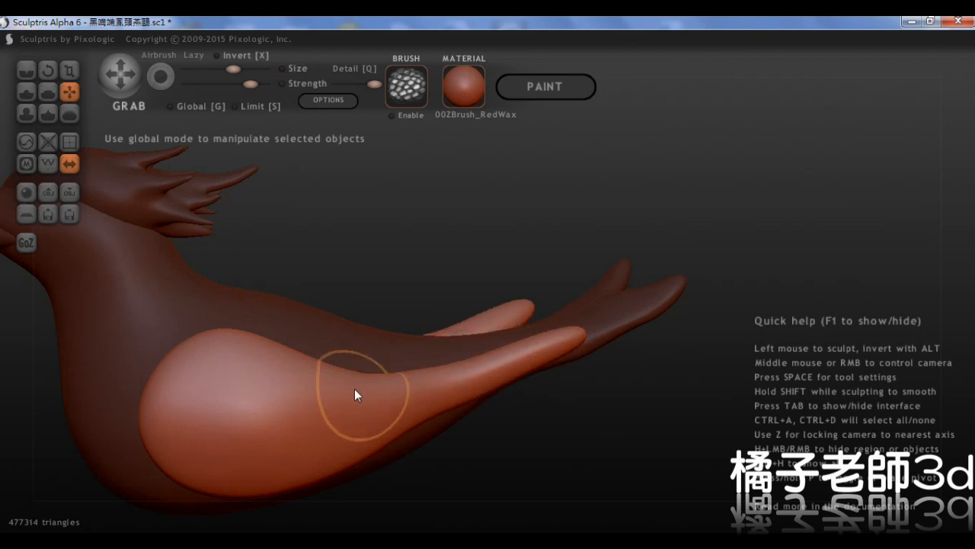
Step: Raise the rear part of the wings slightly with Grab and check the outline from both sides
{"action": "scroll", "coordinate": [407, 369], "scroll_direction": "down", "scroll_amount": 3}
{"action": "middle_click_drag", "start_coordinate": [511, 343], "coordinate": [455, 385]}
{"action": "left_click_drag", "start_coordinate": [469, 353], "coordinate": [482, 323]}
{"action": "middle_click_drag", "start_coordinate": [482, 324], "coordinate": [409, 389]}
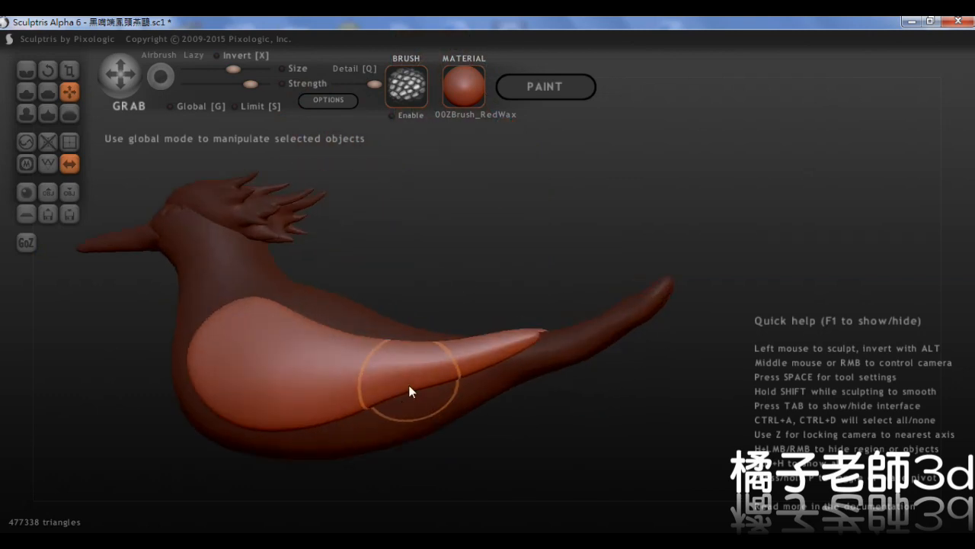
{"action": "middle_click_drag", "start_coordinate": [505, 339], "coordinate": [555, 343]}
{"action": "scroll", "coordinate": [554, 347], "scroll_direction": "up", "scroll_amount": 3}
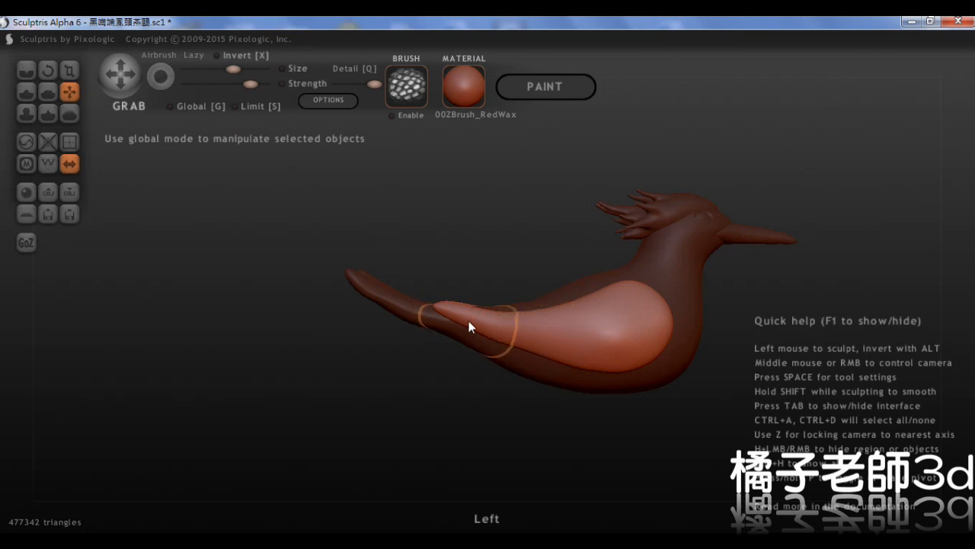
{"action": "middle_click_drag", "start_coordinate": [469, 321], "coordinate": [321, 333]}
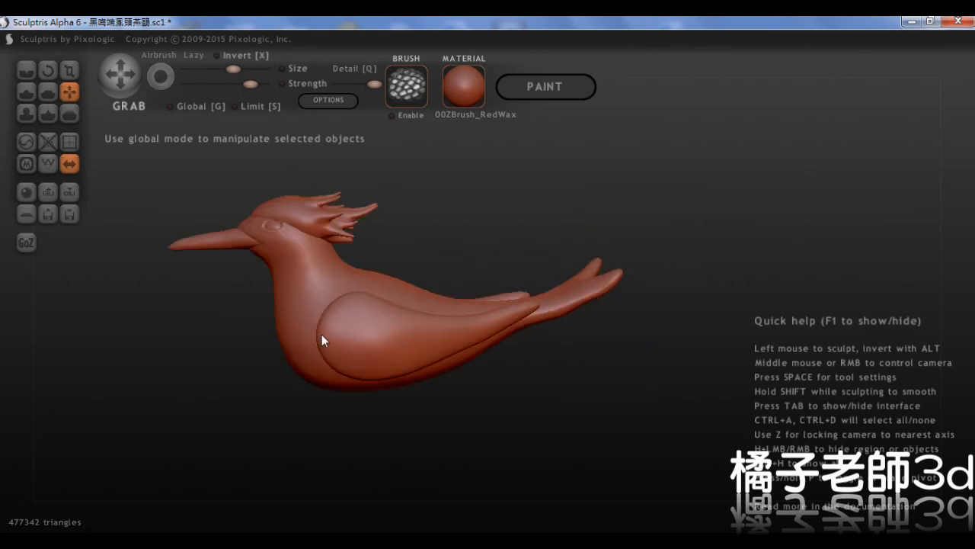
Step: Reselect the wings and set up the Draw brush with a smaller size for surface detail
{"action": "left_click", "coordinate": [369, 349]}
{"action": "left_click", "coordinate": [537, 296]}
{"action": "middle_click_drag", "start_coordinate": [541, 375], "coordinate": [585, 351], "text": "alt"}
{"action": "key", "text": "ctrl+d"}
{"action": "mouse_move", "coordinate": [514, 374]}
{"action": "middle_mouse_down", "text": "alt"}
{"action": "mouse_move", "coordinate": [496, 417]}
{"action": "mouse_move", "coordinate": [478, 414]}
{"action": "middle_mouse_up", "text": "alt"}
{"action": "left_click", "coordinate": [432, 355]}
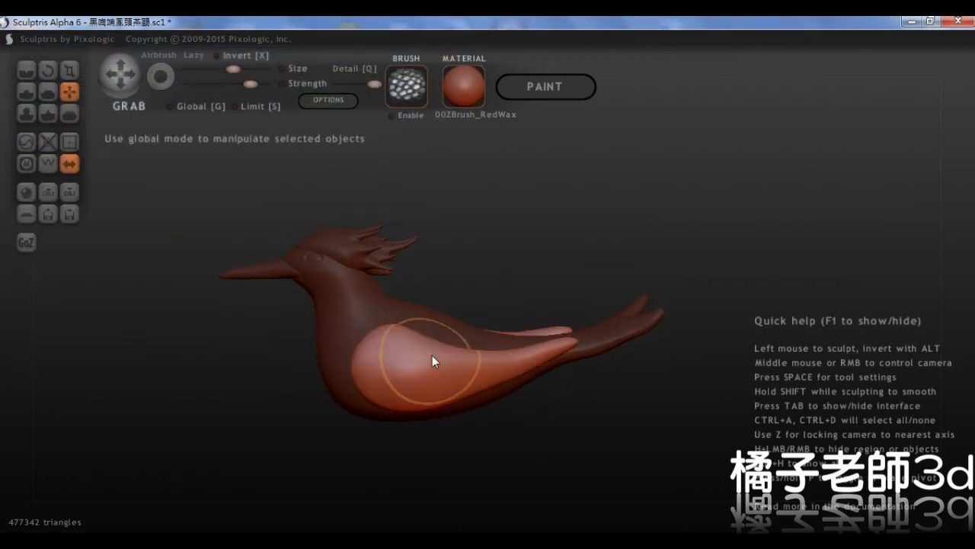
{"action": "left_click", "coordinate": [27, 91]}
{"action": "left_click_drag", "start_coordinate": [233, 69], "coordinate": [198, 85]}
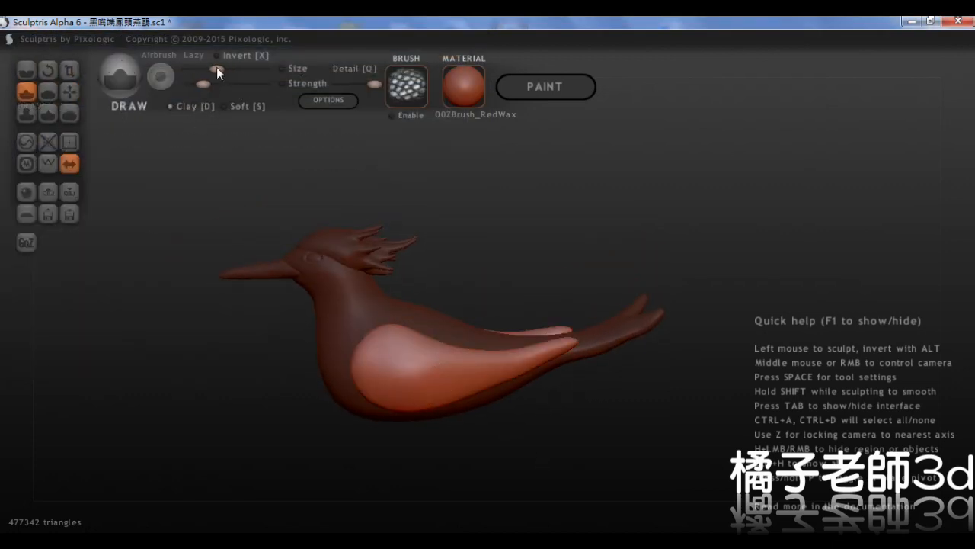
Step: Draw the first faint relief strokes on the wing's broad front part and near its tip
{"action": "scroll", "coordinate": [408, 358], "scroll_direction": "up", "scroll_amount": 3}
{"action": "mouse_move", "coordinate": [331, 381]}
{"action": "left_mouse_down"}
{"action": "mouse_move", "coordinate": [304, 429]}
{"action": "mouse_move", "coordinate": [266, 456]}
{"action": "mouse_move", "coordinate": [391, 494]}
{"action": "left_mouse_up"}
{"action": "mouse_move", "coordinate": [495, 436]}
{"action": "middle_mouse_down"}
{"action": "mouse_move", "coordinate": [524, 440]}
{"action": "mouse_move", "coordinate": [520, 389]}
{"action": "mouse_move", "coordinate": [617, 305]}
{"action": "middle_mouse_up"}
{"action": "scroll", "coordinate": [617, 306], "scroll_direction": "up", "scroll_amount": 3}
{"action": "mouse_move", "coordinate": [650, 316]}
{"action": "left_mouse_down"}
{"action": "mouse_move", "coordinate": [591, 345]}
{"action": "mouse_move", "coordinate": [625, 344]}
{"action": "left_mouse_up"}
{"action": "left_click_drag", "start_coordinate": [617, 378], "coordinate": [549, 378]}
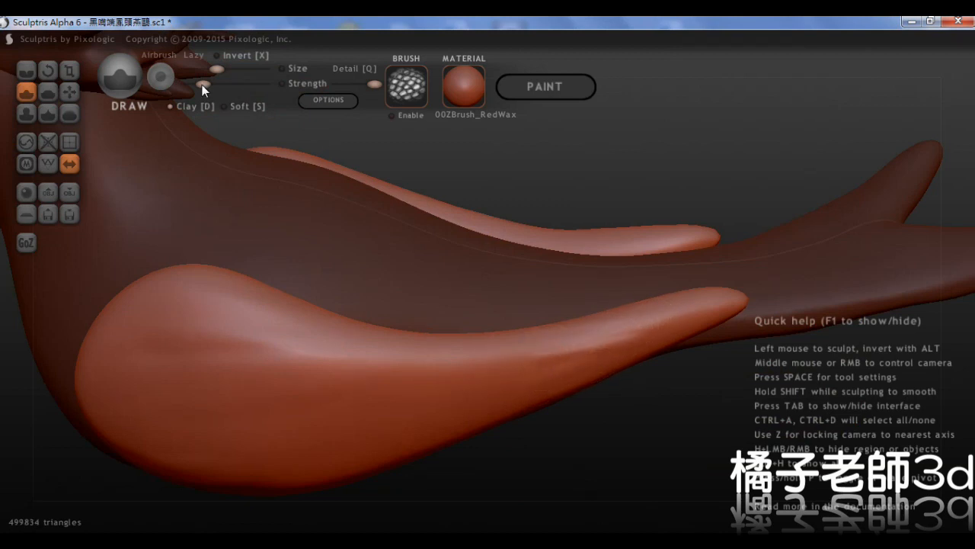
Step: Raise the Draw strength slightly and build feather ridges along the rear half of the wing
{"action": "left_click_drag", "start_coordinate": [611, 364], "coordinate": [498, 392]}
{"action": "mouse_move", "coordinate": [498, 392]}
{"action": "middle_mouse_down"}
{"action": "mouse_move", "coordinate": [570, 359]}
{"action": "mouse_move", "coordinate": [542, 340]}
{"action": "middle_mouse_up"}
{"action": "left_click_drag", "start_coordinate": [542, 340], "coordinate": [448, 357]}
{"action": "left_click_drag", "start_coordinate": [541, 352], "coordinate": [469, 381]}
{"action": "middle_click_drag", "start_coordinate": [468, 381], "coordinate": [523, 379]}
{"action": "left_click_drag", "start_coordinate": [522, 379], "coordinate": [484, 403]}
{"action": "left_click_drag", "start_coordinate": [533, 378], "coordinate": [457, 410]}
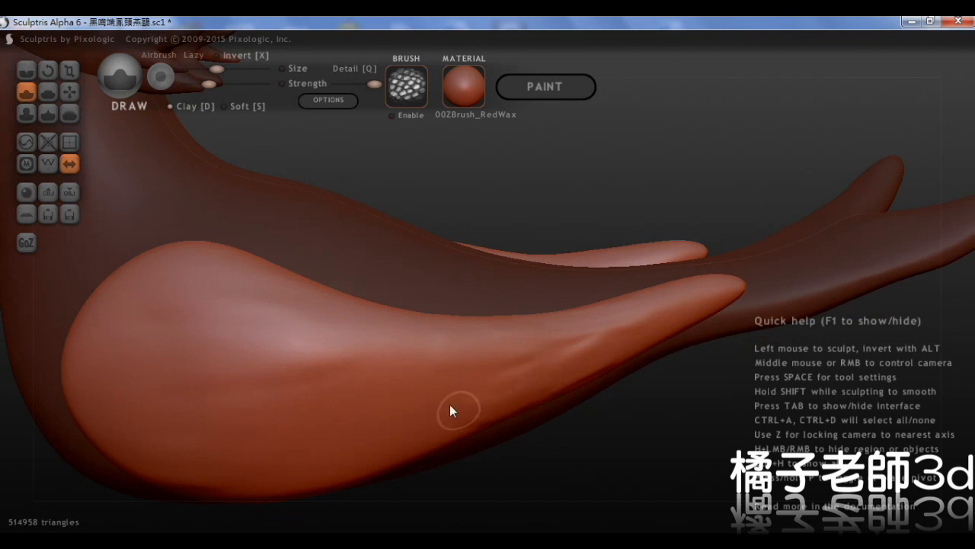
Step: Increase the Draw size and strength and add stronger feather ridges from the wing tip to its middle
{"action": "middle_click_drag", "start_coordinate": [458, 410], "coordinate": [530, 370]}
{"action": "scroll", "coordinate": [530, 371], "scroll_direction": "down", "scroll_amount": 3}
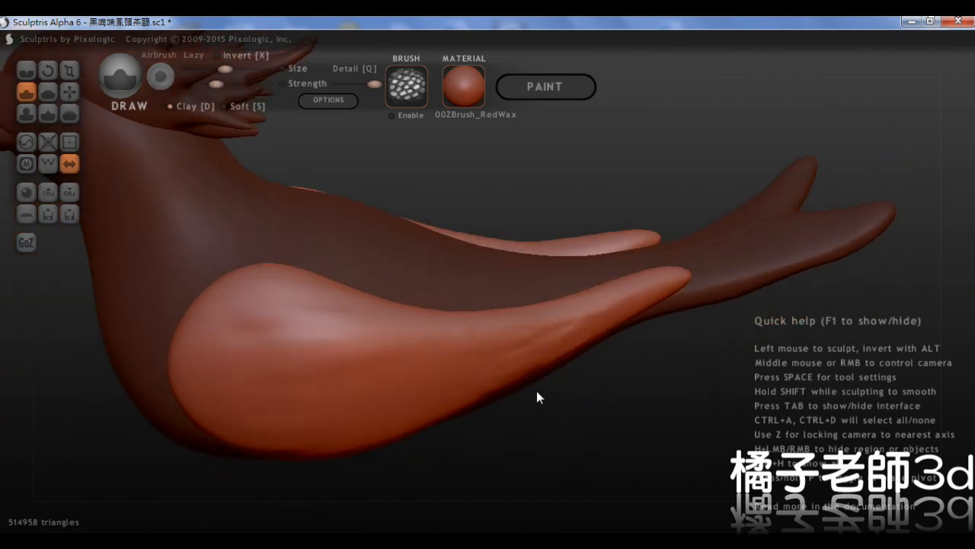
{"action": "scroll", "coordinate": [669, 287], "scroll_direction": "up", "scroll_amount": 2}
{"action": "mouse_move", "coordinate": [669, 287]}
{"action": "left_mouse_down"}
{"action": "mouse_move", "coordinate": [528, 335]}
{"action": "mouse_move", "coordinate": [551, 361]}
{"action": "left_mouse_up"}
{"action": "middle_click_drag", "start_coordinate": [579, 385], "coordinate": [589, 369]}
{"action": "left_click_drag", "start_coordinate": [589, 368], "coordinate": [527, 374]}
{"action": "left_click_drag", "start_coordinate": [513, 330], "coordinate": [436, 331]}
{"action": "left_click_drag", "start_coordinate": [530, 366], "coordinate": [442, 367]}
Step: Add Draw strokes across the middle and lower part of the wing up to its broad front
{"action": "middle_click_drag", "start_coordinate": [481, 409], "coordinate": [470, 391]}
{"action": "left_click_drag", "start_coordinate": [418, 408], "coordinate": [393, 408]}
{"action": "middle_click_drag", "start_coordinate": [417, 390], "coordinate": [446, 408]}
{"action": "left_click_drag", "start_coordinate": [447, 409], "coordinate": [387, 418]}
{"action": "left_click_drag", "start_coordinate": [442, 356], "coordinate": [378, 363]}
{"action": "scroll", "coordinate": [441, 377], "scroll_direction": "down", "scroll_amount": 2}
{"action": "middle_click_drag", "start_coordinate": [442, 377], "coordinate": [416, 380]}
{"action": "left_click_drag", "start_coordinate": [348, 327], "coordinate": [350, 381]}
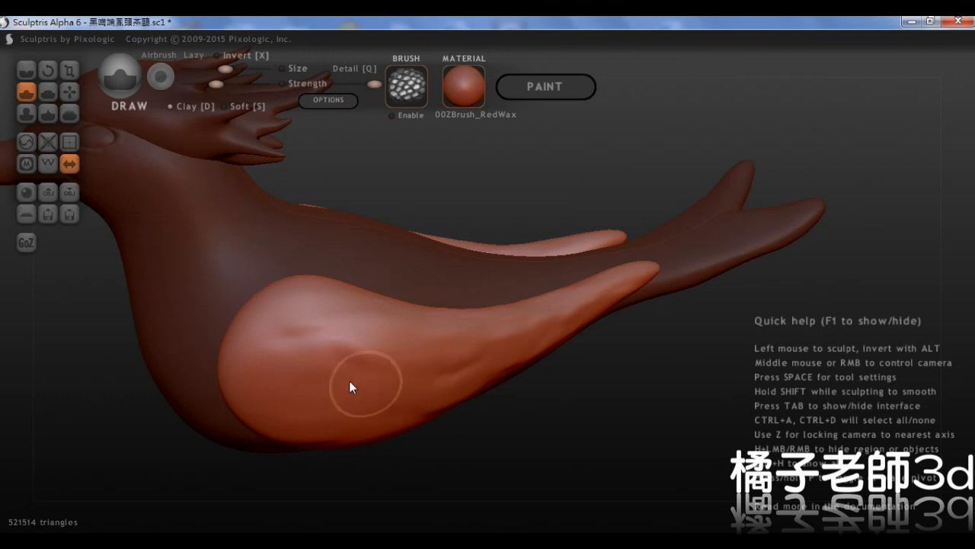
Step: Build lengthwise feather ridges over the wing's broad front part with Draw
{"action": "middle_click_drag", "start_coordinate": [420, 456], "coordinate": [437, 430]}
{"action": "scroll", "coordinate": [438, 430], "scroll_direction": "up", "scroll_amount": 2}
{"action": "mouse_move", "coordinate": [429, 411]}
{"action": "left_mouse_down"}
{"action": "mouse_move", "coordinate": [405, 440]}
{"action": "mouse_move", "coordinate": [343, 457]}
{"action": "left_mouse_up"}
{"action": "middle_click_drag", "start_coordinate": [365, 408], "coordinate": [541, 388]}
{"action": "mouse_move", "coordinate": [509, 288]}
{"action": "left_mouse_down"}
{"action": "mouse_move", "coordinate": [422, 276]}
{"action": "mouse_move", "coordinate": [400, 296]}
{"action": "left_mouse_up"}
{"action": "left_click_drag", "start_coordinate": [527, 308], "coordinate": [392, 343]}
{"action": "left_click_drag", "start_coordinate": [518, 389], "coordinate": [392, 381]}
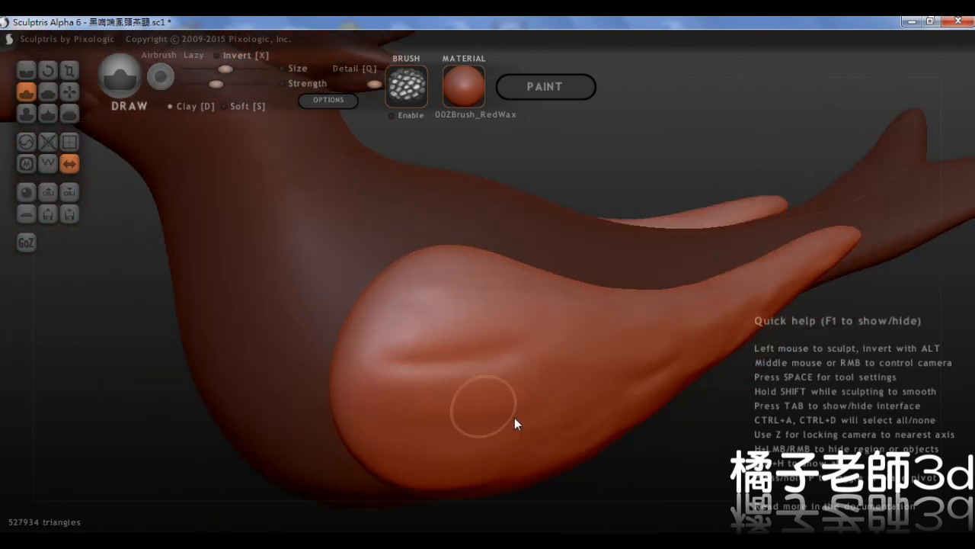
Step: Add a Draw ridge near the wing's lower front edge and check the mirrored wing on the other side
{"action": "middle_click_drag", "start_coordinate": [533, 432], "coordinate": [535, 405]}
{"action": "left_click_drag", "start_coordinate": [535, 405], "coordinate": [412, 471]}
{"action": "mouse_move", "coordinate": [411, 471]}
{"action": "middle_mouse_down"}
{"action": "mouse_move", "coordinate": [392, 443]}
{"action": "mouse_move", "coordinate": [570, 459]}
{"action": "middle_mouse_up"}
{"action": "mouse_move", "coordinate": [523, 357]}
{"action": "middle_mouse_down"}
{"action": "mouse_move", "coordinate": [642, 384]}
{"action": "mouse_move", "coordinate": [630, 353]}
{"action": "mouse_move", "coordinate": [523, 340]}
{"action": "mouse_move", "coordinate": [409, 369]}
{"action": "middle_mouse_up"}
{"action": "middle_click_drag", "start_coordinate": [473, 359], "coordinate": [501, 369]}
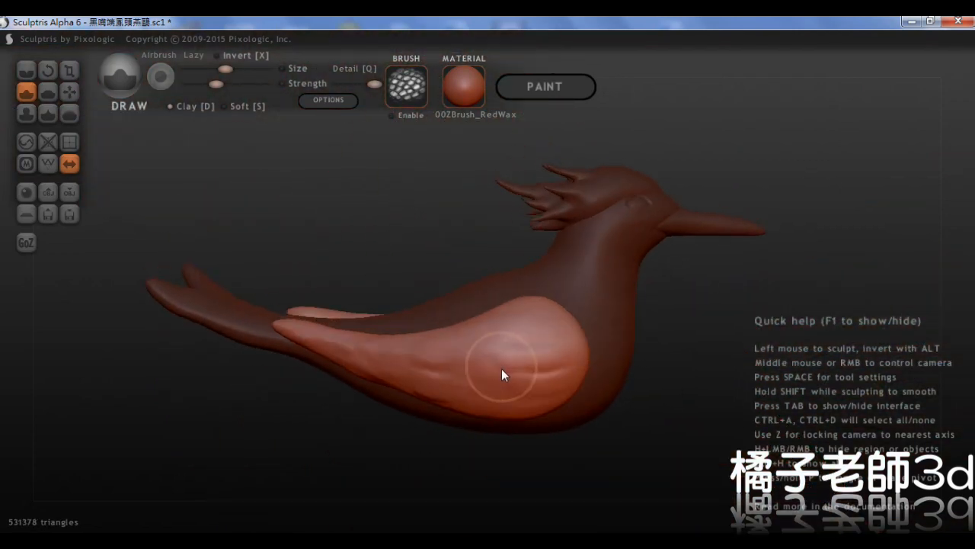
Step: Switch to the Crease brush with slightly lower strength and carve the first feather grooves on the wing
{"action": "scroll", "coordinate": [567, 368], "scroll_direction": "up", "scroll_amount": 3}
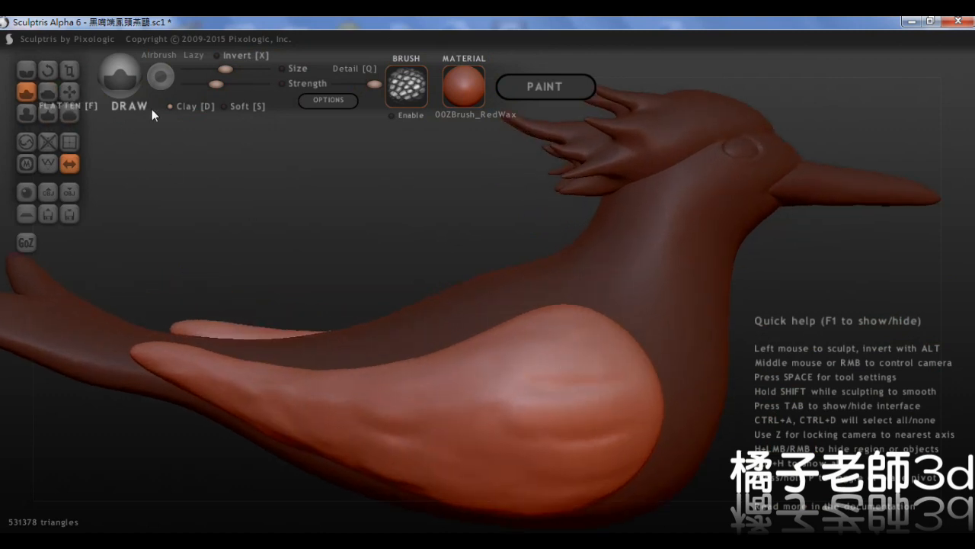
{"action": "left_click", "coordinate": [26, 71]}
{"action": "left_click_drag", "start_coordinate": [217, 84], "coordinate": [210, 83]}
{"action": "scroll", "coordinate": [624, 413], "scroll_direction": "up", "scroll_amount": 2}
{"action": "mouse_move", "coordinate": [624, 413]}
{"action": "middle_mouse_down", "text": "alt"}
{"action": "mouse_move", "coordinate": [594, 368]}
{"action": "mouse_move", "coordinate": [529, 323]}
{"action": "mouse_move", "coordinate": [557, 321]}
{"action": "middle_mouse_up", "text": "alt"}
{"action": "left_click_drag", "start_coordinate": [557, 320], "coordinate": [403, 324]}
{"action": "left_click_drag", "start_coordinate": [539, 381], "coordinate": [419, 395]}
Step: Carve further Crease grooves across the wing's broad front and toward its upper edge
{"action": "middle_click_drag", "start_coordinate": [499, 366], "coordinate": [502, 396]}
{"action": "left_click_drag", "start_coordinate": [562, 403], "coordinate": [373, 419]}
{"action": "mouse_move", "coordinate": [415, 426]}
{"action": "middle_mouse_down"}
{"action": "mouse_move", "coordinate": [426, 398]}
{"action": "mouse_move", "coordinate": [495, 338]}
{"action": "middle_mouse_up"}
{"action": "mouse_move", "coordinate": [492, 329]}
{"action": "left_mouse_down"}
{"action": "mouse_move", "coordinate": [499, 343]}
{"action": "mouse_move", "coordinate": [490, 402]}
{"action": "left_mouse_up"}
{"action": "mouse_move", "coordinate": [527, 378]}
{"action": "middle_mouse_down"}
{"action": "mouse_move", "coordinate": [496, 381]}
{"action": "mouse_move", "coordinate": [526, 387]}
{"action": "middle_mouse_up"}
{"action": "mouse_move", "coordinate": [518, 388]}
{"action": "left_mouse_down"}
{"action": "mouse_move", "coordinate": [471, 399]}
{"action": "mouse_move", "coordinate": [500, 345]}
{"action": "left_mouse_up"}
{"action": "middle_click_drag", "start_coordinate": [482, 357], "coordinate": [546, 335]}
{"action": "left_click_drag", "start_coordinate": [626, 291], "coordinate": [517, 322]}
Step: Carve lengthwise Crease grooves between the feather ridges, working back from the wing's broad front
{"action": "middle_click_drag", "start_coordinate": [518, 322], "coordinate": [531, 371]}
{"action": "left_click_drag", "start_coordinate": [549, 412], "coordinate": [437, 404]}
{"action": "middle_click_drag", "start_coordinate": [437, 404], "coordinate": [556, 434]}
{"action": "middle_click_drag", "start_coordinate": [460, 437], "coordinate": [481, 440]}
{"action": "left_click_drag", "start_coordinate": [572, 441], "coordinate": [469, 437]}
{"action": "middle_click_drag", "start_coordinate": [469, 437], "coordinate": [615, 390]}
{"action": "left_click_drag", "start_coordinate": [615, 390], "coordinate": [525, 416]}
Step: Add short Crease grooves around the wing's middle and lower edge
{"action": "middle_click_drag", "start_coordinate": [525, 416], "coordinate": [559, 389]}
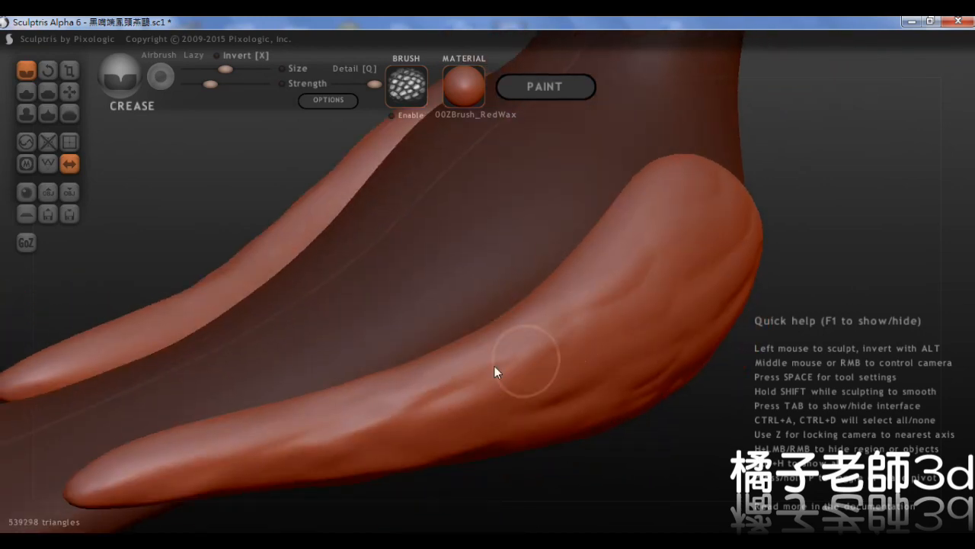
{"action": "middle_click_drag", "start_coordinate": [495, 365], "coordinate": [562, 372]}
{"action": "left_click_drag", "start_coordinate": [563, 372], "coordinate": [538, 450]}
{"action": "middle_click_drag", "start_coordinate": [538, 450], "coordinate": [566, 439]}
{"action": "left_click_drag", "start_coordinate": [566, 440], "coordinate": [614, 452]}
{"action": "mouse_move", "coordinate": [614, 452]}
{"action": "middle_mouse_down"}
{"action": "mouse_move", "coordinate": [542, 463]}
{"action": "mouse_move", "coordinate": [534, 394]}
{"action": "mouse_move", "coordinate": [434, 381]}
{"action": "mouse_move", "coordinate": [528, 423]}
{"action": "middle_mouse_up"}
{"action": "left_click_drag", "start_coordinate": [528, 424], "coordinate": [479, 431]}
{"action": "mouse_move", "coordinate": [479, 431]}
{"action": "middle_mouse_down"}
{"action": "mouse_move", "coordinate": [461, 395]}
{"action": "mouse_move", "coordinate": [465, 412]}
{"action": "middle_mouse_up"}
Step: Continue the Crease grooves along the narrow rear part of the wing toward its tip
{"action": "left_click_drag", "start_coordinate": [465, 411], "coordinate": [421, 440]}
{"action": "middle_click_drag", "start_coordinate": [421, 440], "coordinate": [452, 394]}
{"action": "left_click_drag", "start_coordinate": [452, 394], "coordinate": [380, 409]}
{"action": "middle_click_drag", "start_coordinate": [380, 409], "coordinate": [406, 438]}
{"action": "left_click_drag", "start_coordinate": [456, 403], "coordinate": [335, 427]}
{"action": "left_click_drag", "start_coordinate": [439, 384], "coordinate": [328, 415]}
{"action": "middle_click_drag", "start_coordinate": [329, 415], "coordinate": [391, 406]}
{"action": "left_click_drag", "start_coordinate": [392, 406], "coordinate": [270, 404]}
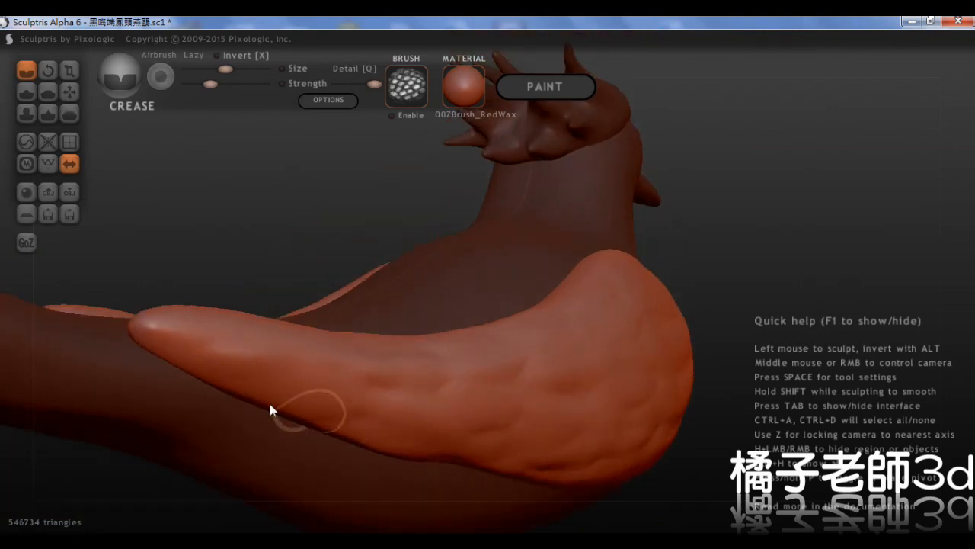
Step: Carve Crease grooves across the wing's broad front, running back toward its middle
{"action": "middle_click_drag", "start_coordinate": [270, 404], "coordinate": [637, 463]}
{"action": "left_click_drag", "start_coordinate": [609, 426], "coordinate": [539, 414]}
{"action": "middle_click_drag", "start_coordinate": [539, 414], "coordinate": [546, 440]}
{"action": "left_click_drag", "start_coordinate": [570, 372], "coordinate": [496, 385]}
{"action": "middle_click_drag", "start_coordinate": [495, 385], "coordinate": [635, 357]}
{"action": "left_click_drag", "start_coordinate": [629, 366], "coordinate": [533, 330]}
Step: Deepen the feather texture around the wing's middle with further lengthwise Crease grooves
{"action": "mouse_move", "coordinate": [534, 329]}
{"action": "middle_mouse_down"}
{"action": "mouse_move", "coordinate": [654, 311]}
{"action": "mouse_move", "coordinate": [698, 398]}
{"action": "mouse_move", "coordinate": [580, 405]}
{"action": "middle_mouse_up"}
{"action": "scroll", "coordinate": [666, 489], "scroll_direction": "up", "scroll_amount": 3}
{"action": "middle_click_drag", "start_coordinate": [665, 490], "coordinate": [530, 315], "text": "alt"}
{"action": "left_click_drag", "start_coordinate": [530, 316], "coordinate": [415, 343]}
{"action": "mouse_move", "coordinate": [564, 360]}
{"action": "left_mouse_down"}
{"action": "mouse_move", "coordinate": [557, 380]}
{"action": "mouse_move", "coordinate": [467, 398]}
{"action": "left_mouse_up"}
{"action": "middle_click_drag", "start_coordinate": [467, 398], "coordinate": [541, 382]}
{"action": "mouse_move", "coordinate": [567, 343]}
{"action": "left_mouse_down"}
{"action": "mouse_move", "coordinate": [466, 362]}
{"action": "mouse_move", "coordinate": [399, 357]}
{"action": "left_mouse_up"}
Step: Carve the remaining Crease grooves into the smooth front and upper part of the wing
{"action": "scroll", "coordinate": [471, 371], "scroll_direction": "down", "scroll_amount": 2}
{"action": "middle_click_drag", "start_coordinate": [526, 365], "coordinate": [583, 359]}
{"action": "left_click_drag", "start_coordinate": [584, 371], "coordinate": [549, 375]}
{"action": "mouse_move", "coordinate": [549, 375]}
{"action": "middle_mouse_down"}
{"action": "mouse_move", "coordinate": [652, 320]}
{"action": "mouse_move", "coordinate": [628, 315]}
{"action": "middle_mouse_up"}
{"action": "left_click_drag", "start_coordinate": [647, 305], "coordinate": [501, 345]}
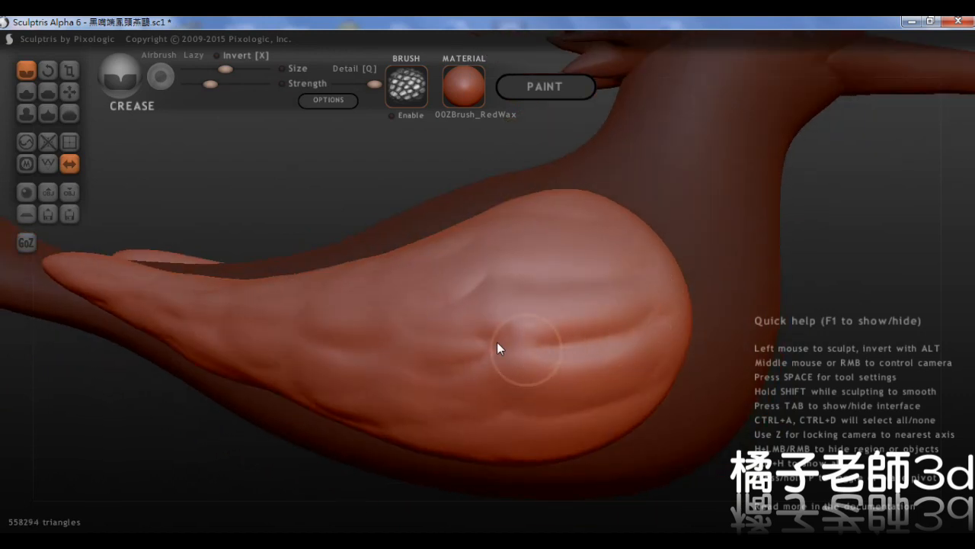
{"action": "left_click_drag", "start_coordinate": [650, 283], "coordinate": [589, 312]}
{"action": "mouse_move", "coordinate": [588, 313]}
{"action": "middle_mouse_down"}
{"action": "mouse_move", "coordinate": [529, 318]}
{"action": "mouse_move", "coordinate": [573, 281]}
{"action": "middle_mouse_up"}
{"action": "left_click_drag", "start_coordinate": [573, 280], "coordinate": [520, 286]}
{"action": "mouse_move", "coordinate": [519, 286]}
{"action": "middle_mouse_down"}
{"action": "mouse_move", "coordinate": [599, 283]}
{"action": "mouse_move", "coordinate": [592, 312]}
{"action": "mouse_move", "coordinate": [564, 291]}
{"action": "middle_mouse_up"}
Step: Select the bird's body and carve the first lengthwise Crease grooves along its forked tail
{"action": "scroll", "coordinate": [599, 283], "scroll_direction": "down", "scroll_amount": 2}
{"action": "middle_click_drag", "start_coordinate": [525, 340], "coordinate": [492, 314]}
{"action": "scroll", "coordinate": [493, 314], "scroll_direction": "down", "scroll_amount": 3}
{"action": "key", "text": "z"}
{"action": "scroll", "coordinate": [564, 333], "scroll_direction": "down", "scroll_amount": 2}
{"action": "scroll", "coordinate": [551, 303], "scroll_direction": "up", "scroll_amount": 2}
{"action": "mouse_move", "coordinate": [552, 304]}
{"action": "middle_mouse_down"}
{"action": "mouse_move", "coordinate": [553, 293]}
{"action": "mouse_move", "coordinate": [389, 238]}
{"action": "middle_mouse_up"}
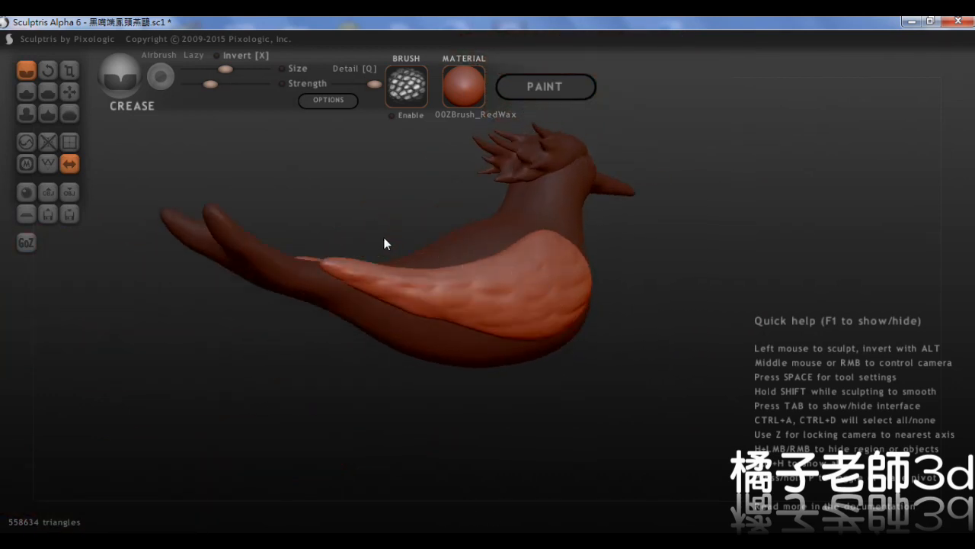
{"action": "middle_click_drag", "start_coordinate": [366, 318], "coordinate": [465, 338]}
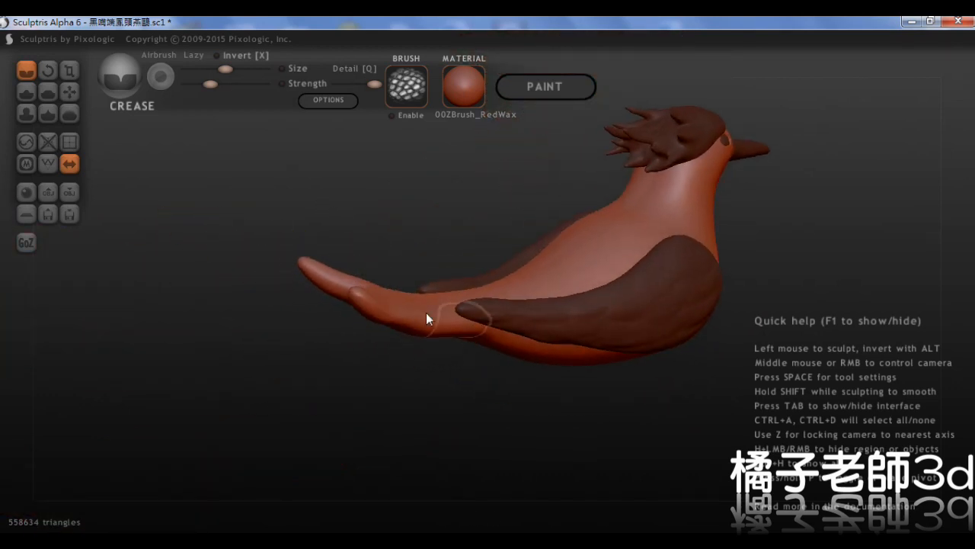
{"action": "scroll", "coordinate": [415, 351], "scroll_direction": "up", "scroll_amount": 3}
{"action": "left_click_drag", "start_coordinate": [415, 352], "coordinate": [293, 316]}
{"action": "middle_click_drag", "start_coordinate": [293, 316], "coordinate": [304, 321]}
{"action": "left_click_drag", "start_coordinate": [304, 322], "coordinate": [366, 324]}
{"action": "mouse_move", "coordinate": [365, 324]}
{"action": "middle_mouse_down"}
{"action": "mouse_move", "coordinate": [434, 352]}
{"action": "mouse_move", "coordinate": [320, 303]}
{"action": "mouse_move", "coordinate": [396, 328]}
{"action": "mouse_move", "coordinate": [336, 301]}
{"action": "middle_mouse_up"}
{"action": "left_click", "coordinate": [433, 352]}
{"action": "mouse_move", "coordinate": [336, 301]}
{"action": "left_mouse_down"}
{"action": "mouse_move", "coordinate": [431, 301]}
{"action": "mouse_move", "coordinate": [447, 374]}
{"action": "left_mouse_up"}
{"action": "key", "text": "ctrl+z"}
Step: Carve Crease grooves along the base of the tail, running toward the fork
{"action": "mouse_move", "coordinate": [505, 368]}
{"action": "middle_mouse_down"}
{"action": "mouse_move", "coordinate": [519, 303]}
{"action": "mouse_move", "coordinate": [467, 414]}
{"action": "middle_mouse_up"}
{"action": "scroll", "coordinate": [519, 304], "scroll_direction": "down", "scroll_amount": 3}
{"action": "scroll", "coordinate": [521, 310], "scroll_direction": "up", "scroll_amount": 5}
{"action": "mouse_move", "coordinate": [500, 371]}
{"action": "left_mouse_down"}
{"action": "mouse_move", "coordinate": [290, 335]}
{"action": "mouse_move", "coordinate": [437, 364]}
{"action": "left_mouse_up"}
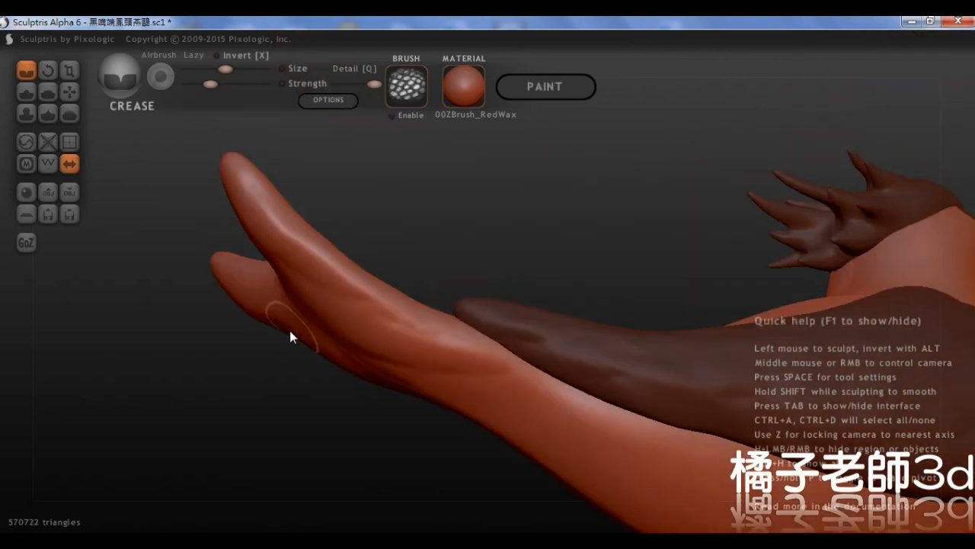
{"action": "mouse_move", "coordinate": [438, 358]}
{"action": "middle_mouse_down"}
{"action": "mouse_move", "coordinate": [452, 398]}
{"action": "mouse_move", "coordinate": [516, 354]}
{"action": "mouse_move", "coordinate": [409, 366]}
{"action": "middle_mouse_up"}
{"action": "left_click_drag", "start_coordinate": [409, 366], "coordinate": [367, 351]}
Step: Extend the Crease grooves along the outer side of the tail prongs
{"action": "mouse_move", "coordinate": [366, 351]}
{"action": "middle_mouse_down"}
{"action": "mouse_move", "coordinate": [407, 368]}
{"action": "mouse_move", "coordinate": [407, 318]}
{"action": "middle_mouse_up"}
{"action": "left_click_drag", "start_coordinate": [407, 318], "coordinate": [374, 327]}
{"action": "mouse_move", "coordinate": [374, 327]}
{"action": "middle_mouse_down"}
{"action": "mouse_move", "coordinate": [311, 309]}
{"action": "mouse_move", "coordinate": [285, 290]}
{"action": "middle_mouse_up"}
{"action": "mouse_move", "coordinate": [285, 290]}
{"action": "left_mouse_down"}
{"action": "mouse_move", "coordinate": [260, 266]}
{"action": "mouse_move", "coordinate": [303, 263]}
{"action": "left_mouse_up"}
{"action": "middle_click_drag", "start_coordinate": [348, 312], "coordinate": [406, 317]}
{"action": "left_click_drag", "start_coordinate": [311, 286], "coordinate": [399, 361]}
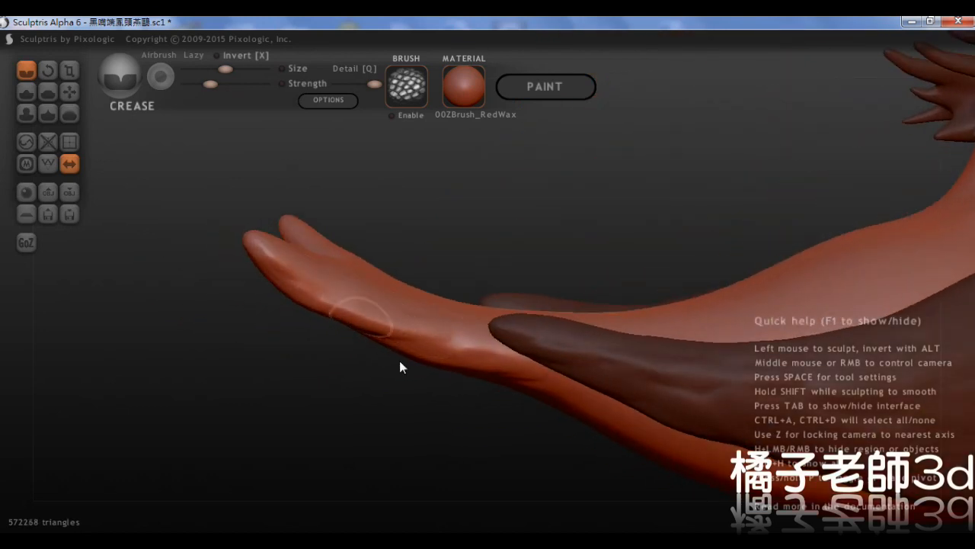
Step: Add Crease grooves to the side and underside of the tail near the wing tip
{"action": "middle_click_drag", "start_coordinate": [400, 361], "coordinate": [474, 364]}
{"action": "left_click_drag", "start_coordinate": [474, 364], "coordinate": [417, 360]}
{"action": "mouse_move", "coordinate": [416, 359]}
{"action": "middle_mouse_down"}
{"action": "mouse_move", "coordinate": [460, 352]}
{"action": "mouse_move", "coordinate": [515, 400]}
{"action": "middle_mouse_up"}
{"action": "mouse_move", "coordinate": [515, 400]}
{"action": "left_mouse_down"}
{"action": "mouse_move", "coordinate": [463, 396]}
{"action": "mouse_move", "coordinate": [395, 364]}
{"action": "left_mouse_up"}
{"action": "mouse_move", "coordinate": [394, 364]}
{"action": "middle_mouse_down"}
{"action": "mouse_move", "coordinate": [496, 431]}
{"action": "mouse_move", "coordinate": [535, 407]}
{"action": "mouse_move", "coordinate": [597, 336]}
{"action": "mouse_move", "coordinate": [629, 407]}
{"action": "mouse_move", "coordinate": [654, 343]}
{"action": "mouse_move", "coordinate": [419, 317]}
{"action": "mouse_move", "coordinate": [561, 363]}
{"action": "mouse_move", "coordinate": [522, 425]}
{"action": "mouse_move", "coordinate": [516, 356]}
{"action": "mouse_move", "coordinate": [359, 282]}
{"action": "mouse_move", "coordinate": [468, 267]}
{"action": "mouse_move", "coordinate": [359, 274]}
{"action": "mouse_move", "coordinate": [522, 251]}
{"action": "mouse_move", "coordinate": [584, 321]}
{"action": "mouse_move", "coordinate": [647, 283]}
{"action": "mouse_move", "coordinate": [562, 313]}
{"action": "mouse_move", "coordinate": [755, 305]}
{"action": "mouse_move", "coordinate": [660, 322]}
{"action": "mouse_move", "coordinate": [505, 404]}
{"action": "middle_mouse_up"}
Step: Check the finished bird from the side and save the sculpture as a new file, 黑嘴端鳳頭燕鷗1.sc1
{"action": "key", "text": "z"}
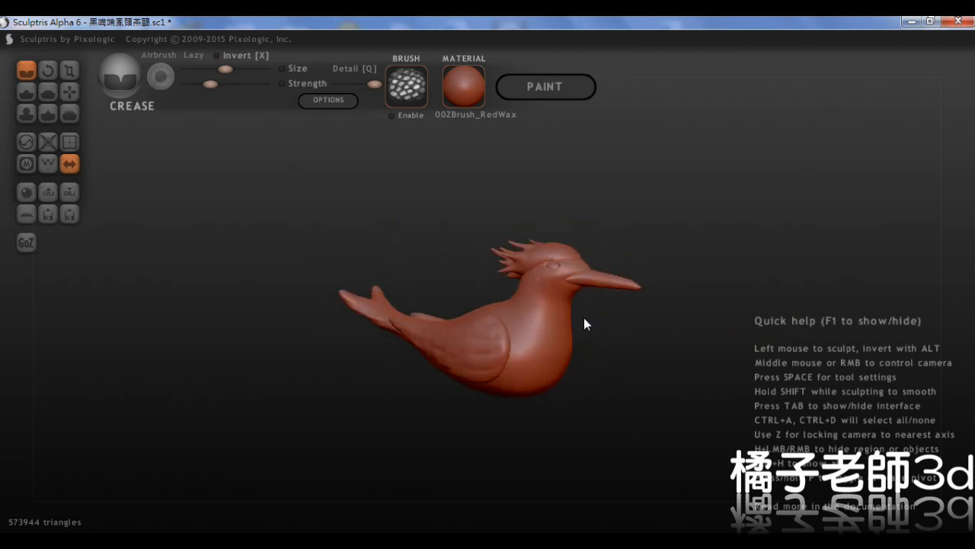
{"action": "key", "text": "z"}
{"action": "key", "text": "z"}
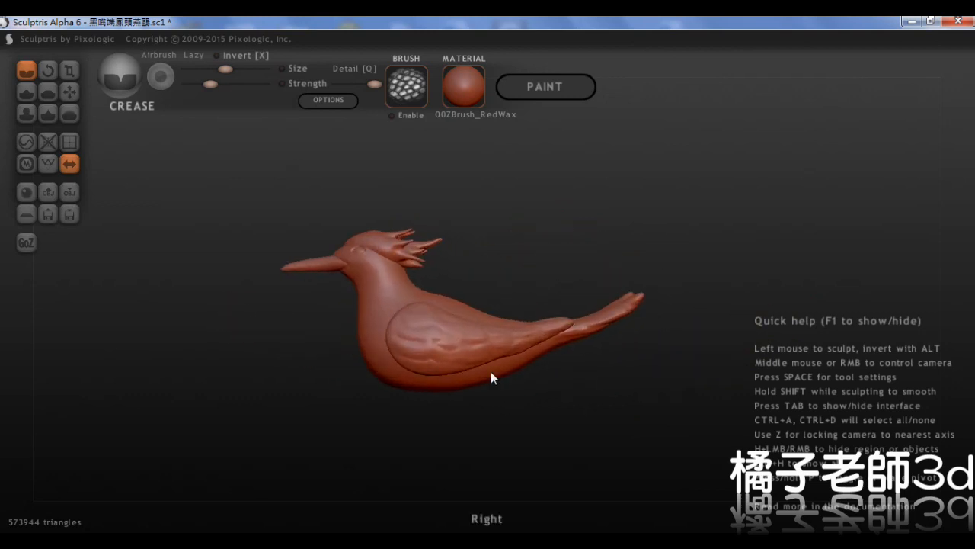
{"action": "left_click", "coordinate": [67, 216]}
{"action": "key", "text": "Tab"}
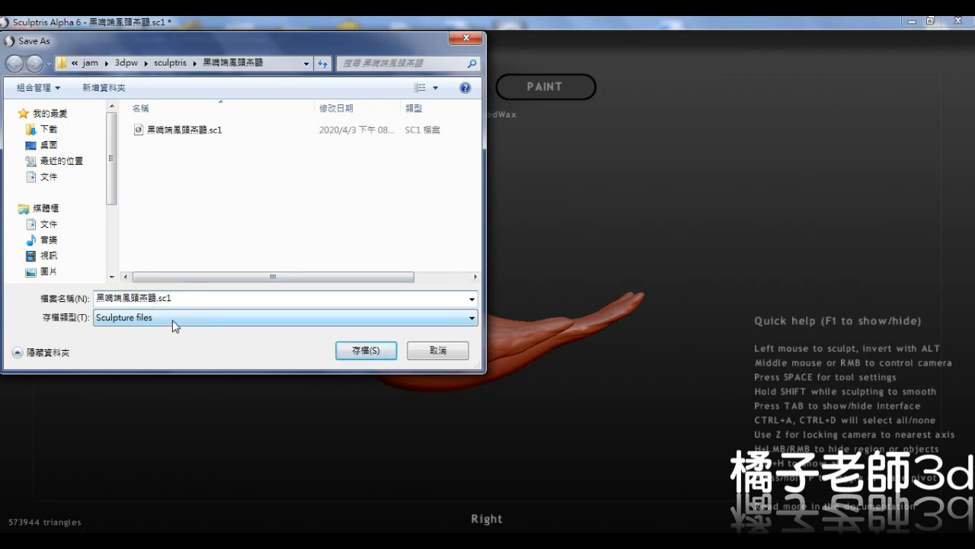
{"action": "key", "text": "Return"}
{"action": "mouse_move", "coordinate": [489, 312]}
{"action": "middle_mouse_down"}
{"action": "mouse_move", "coordinate": [534, 318]}
{"action": "mouse_move", "coordinate": [532, 383]}
{"action": "mouse_move", "coordinate": [475, 308]}
{"action": "middle_mouse_up"}
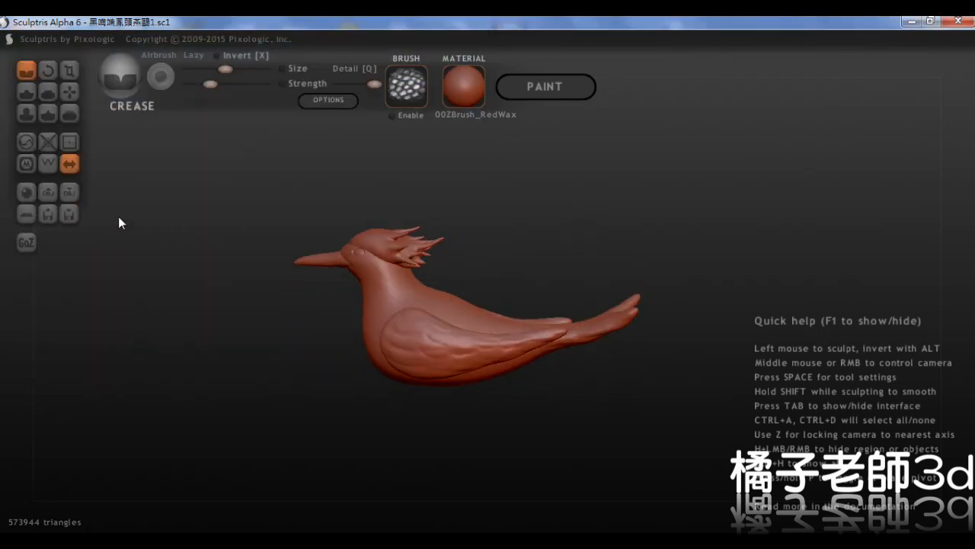
{"action": "left_click", "coordinate": [568, 539]}
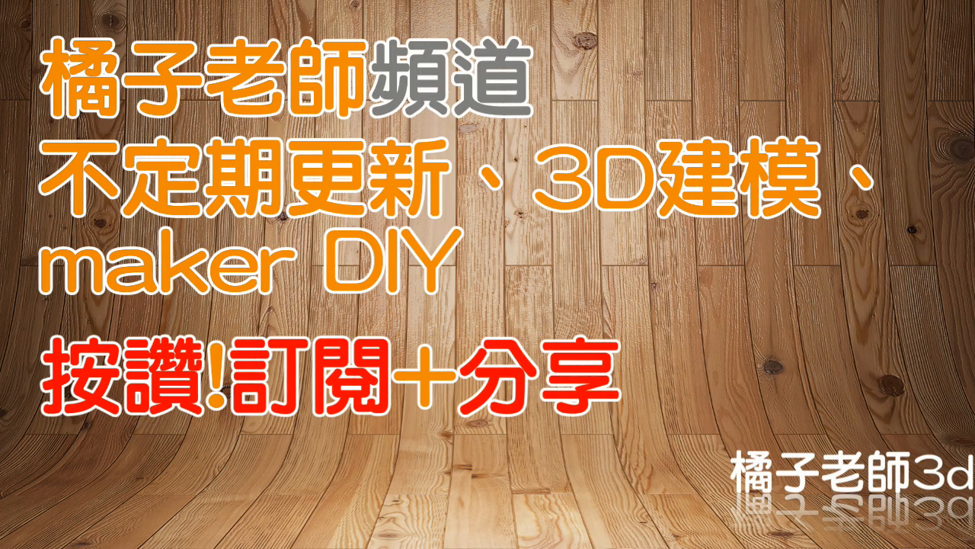